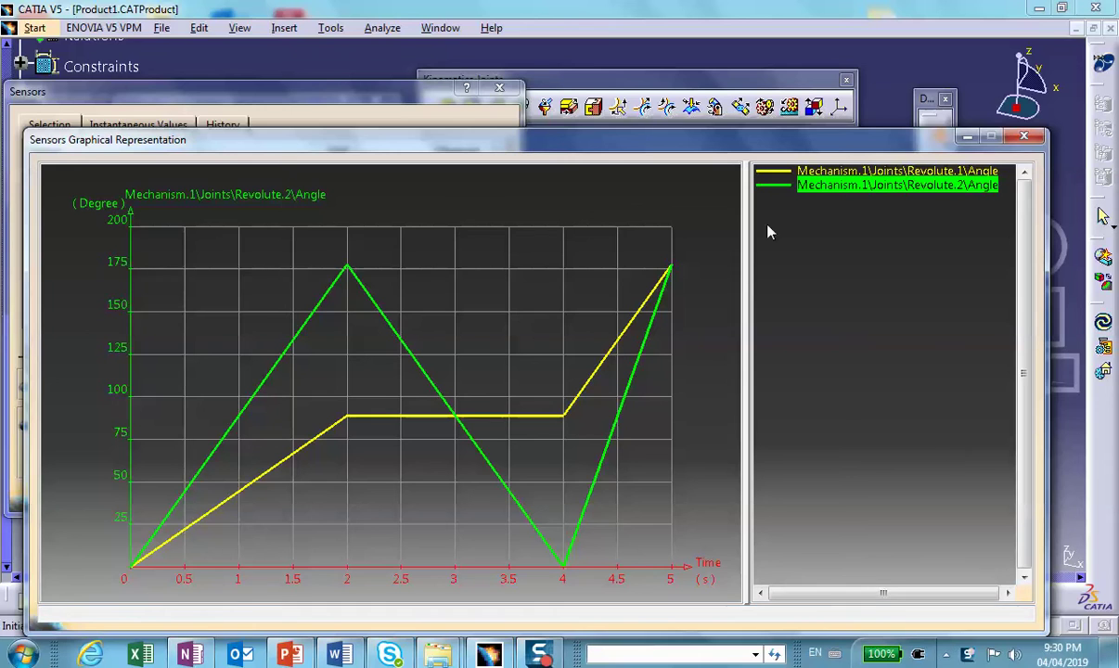
# Step: Examine the plotted Revolute.1 and Revolute.2 angle curves alongside the disk and rod assembly
pyautogui.moveTo(710, 144); pyautogui.dragTo(725, 474)
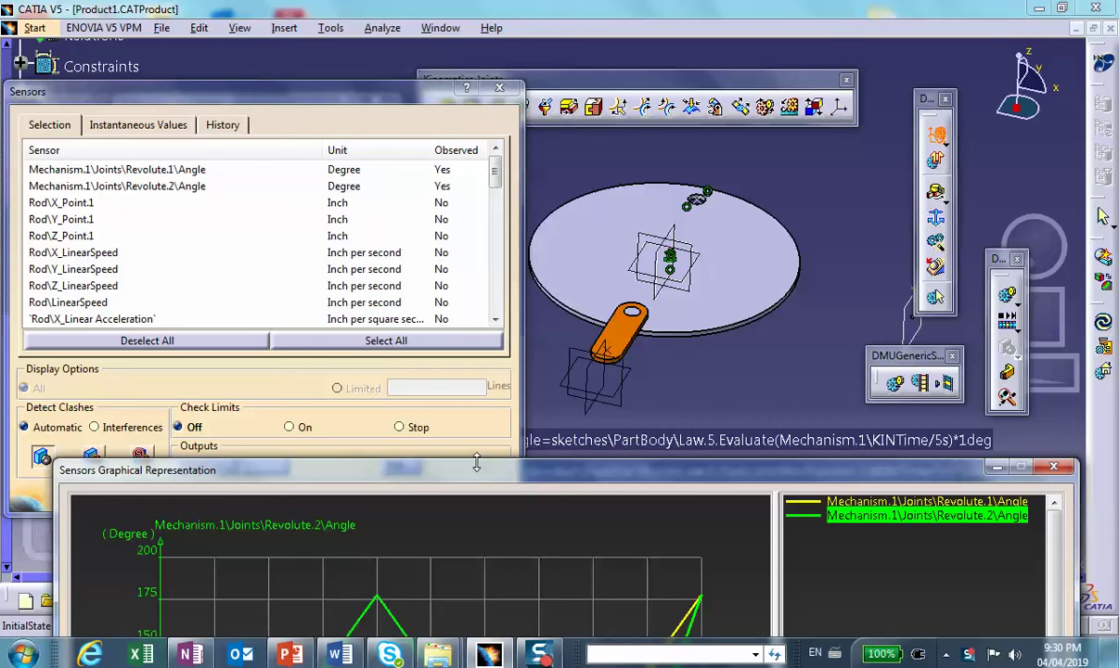
pyautogui.moveTo(476, 462); pyautogui.dragTo(417, 80)
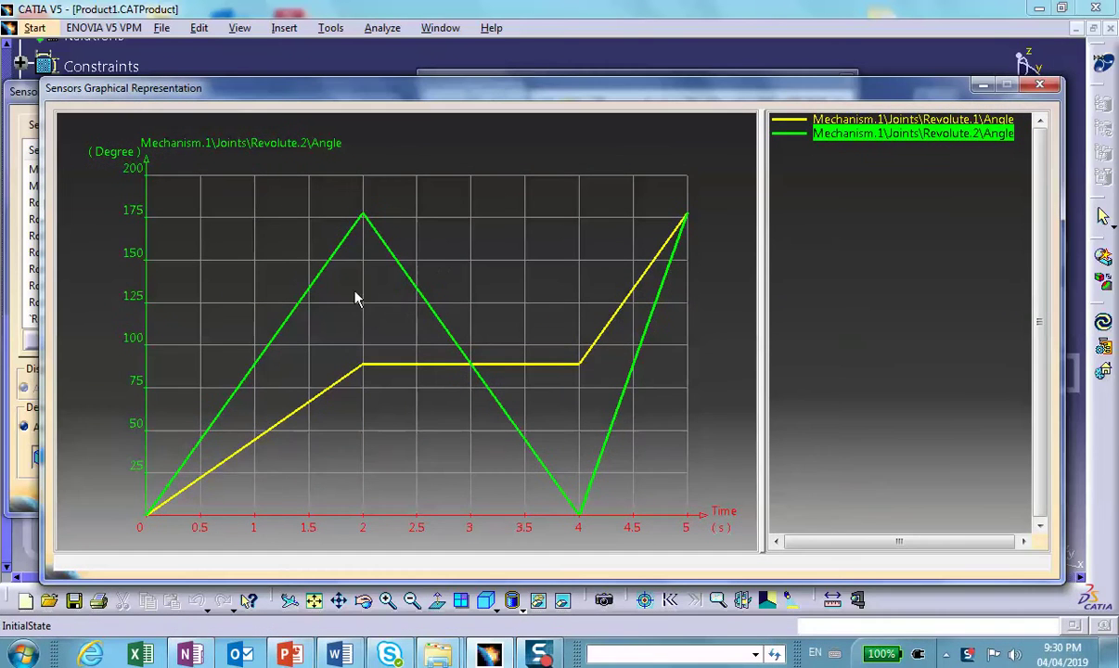
pyautogui.moveTo(752, 91); pyautogui.dragTo(755, 125)
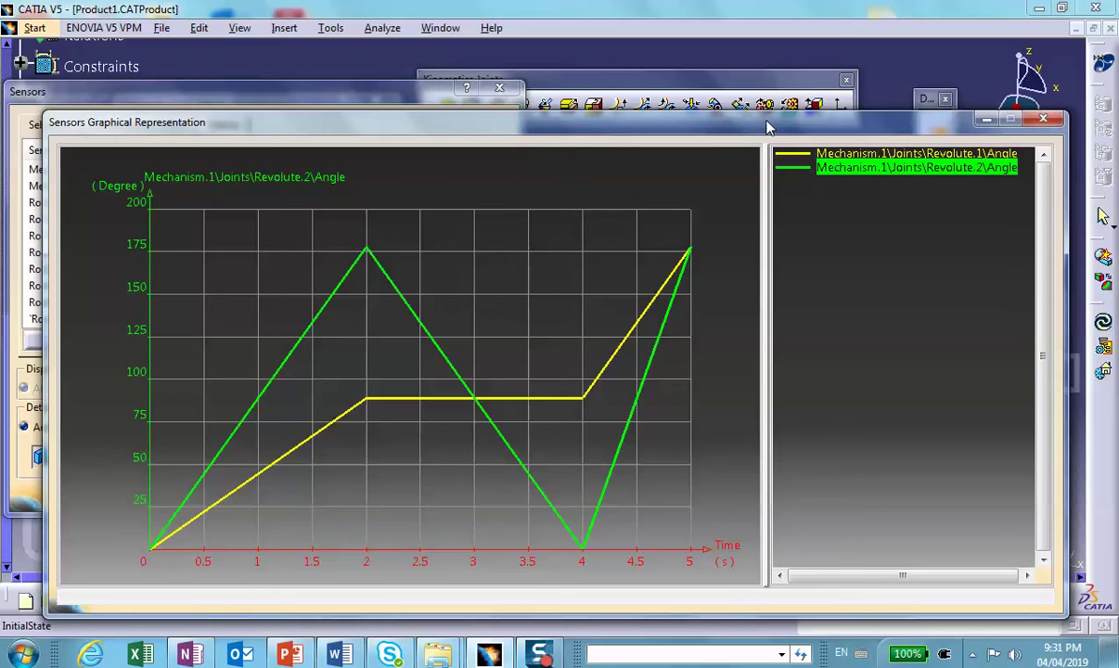
# Step: Close the sensor graph and sensor list, and end the Mechanism.1 simulation after playing it backward
pyautogui.click(1044, 121)
pyautogui.click(499, 87)
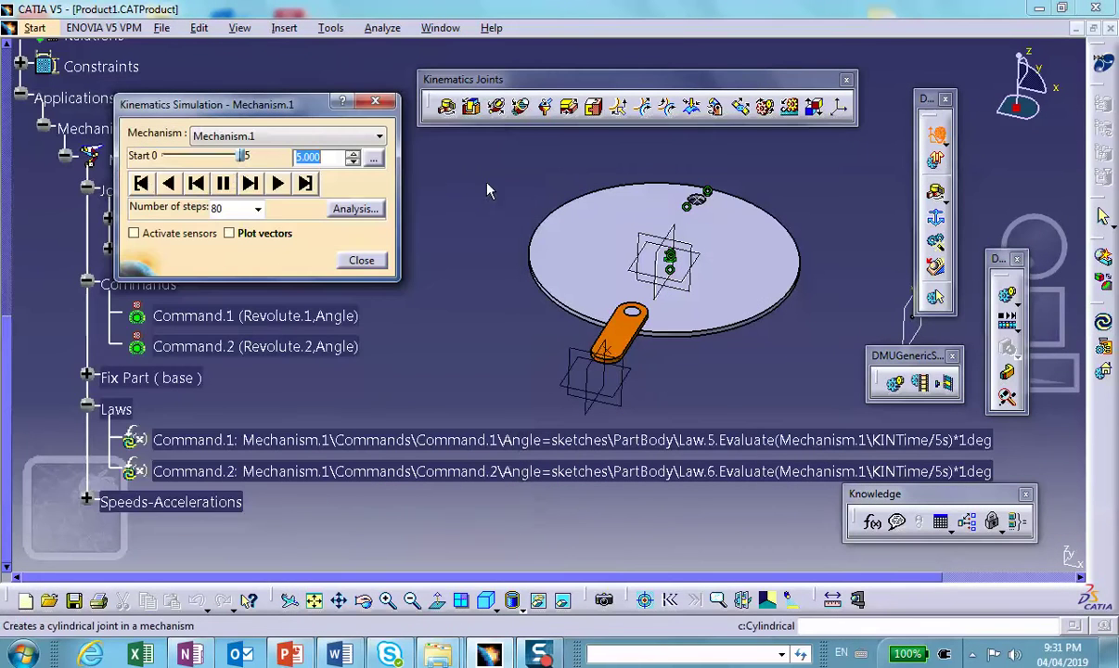
pyautogui.click(168, 183)
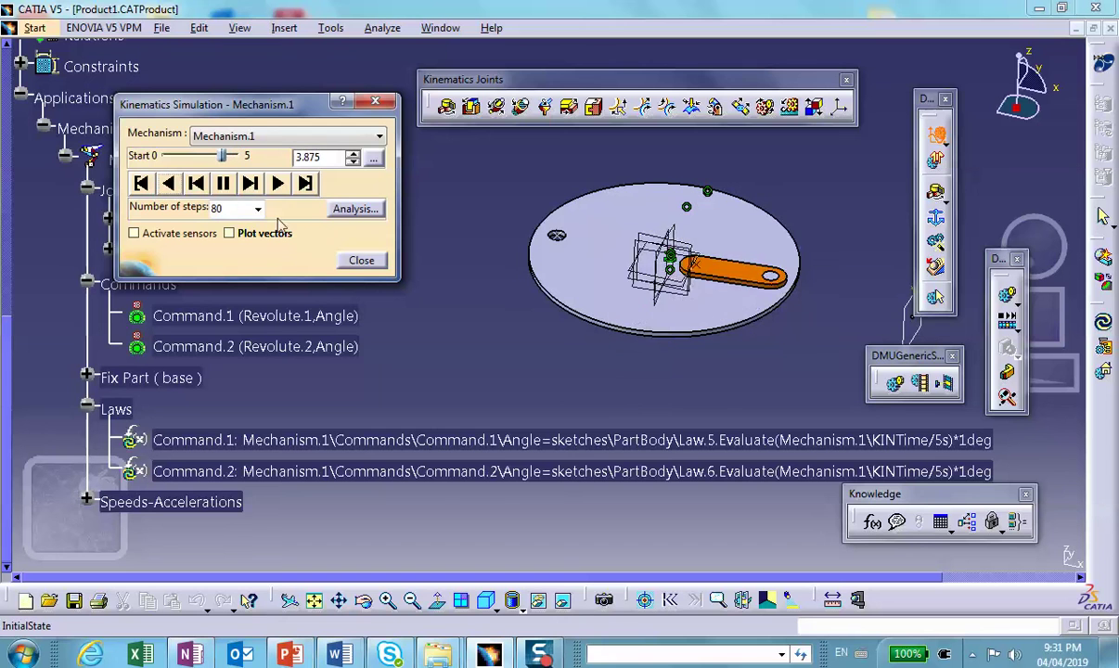
pyautogui.click(361, 261)
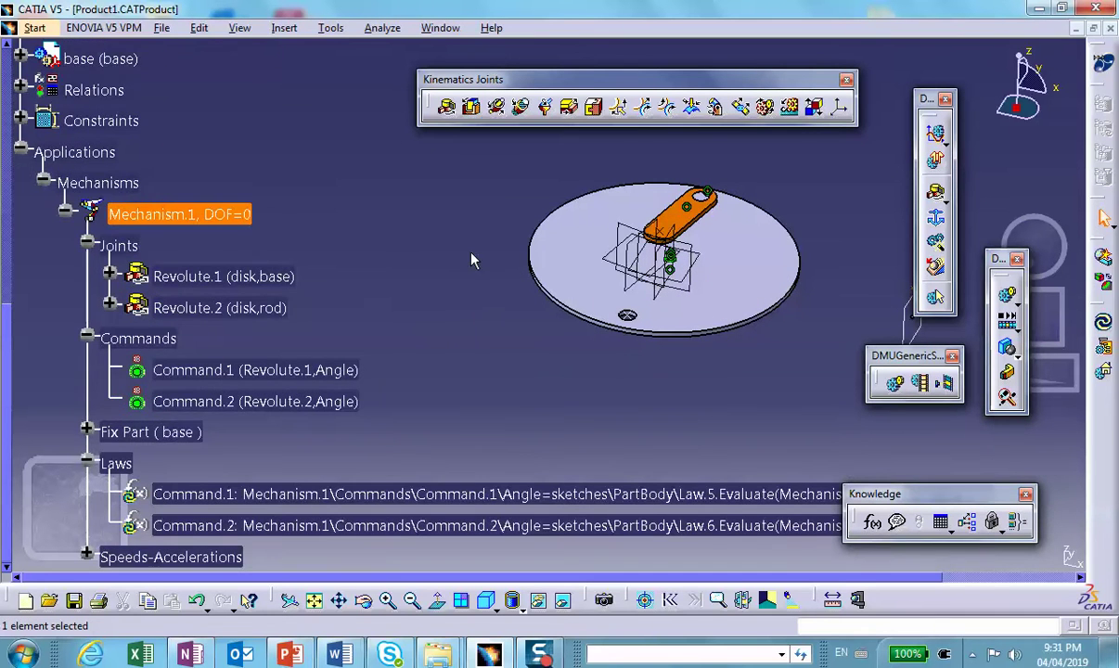
pyautogui.scroll(2, 466, 288)
pyautogui.scroll(1, 448, 328)
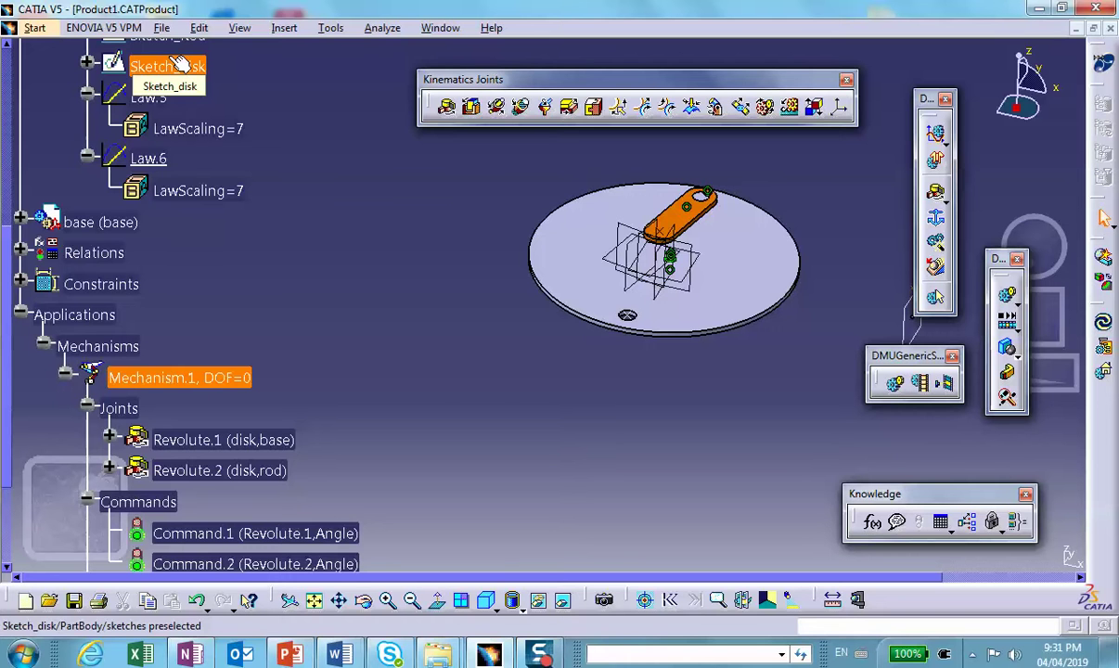
pyautogui.doubleClick(160, 109)
pyautogui.doubleClick(165, 100)
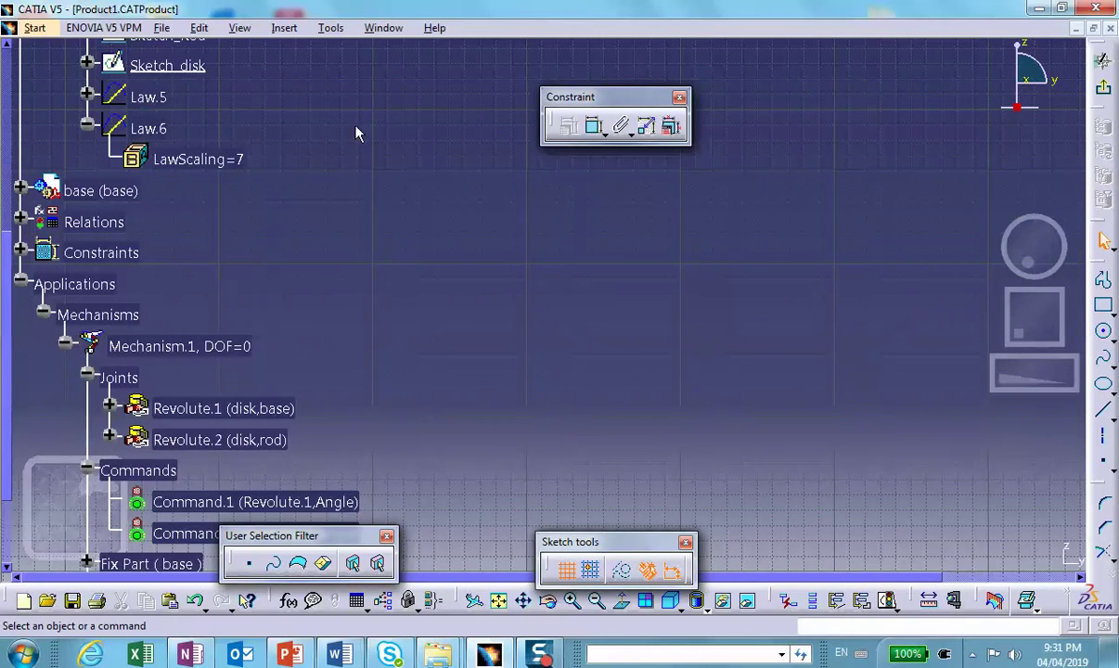
pyautogui.click(1103, 60)
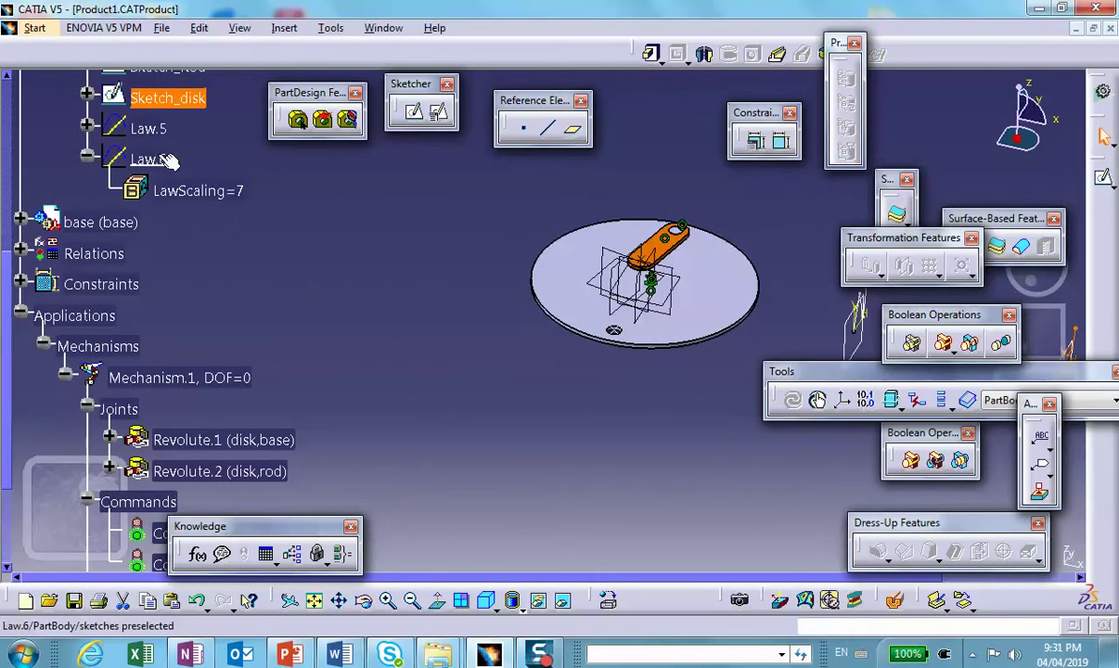
# Step: Define Law.5 as a heterogeneous law with Degree as the applied unit and a scaling of 180
pyautogui.click(149, 129)
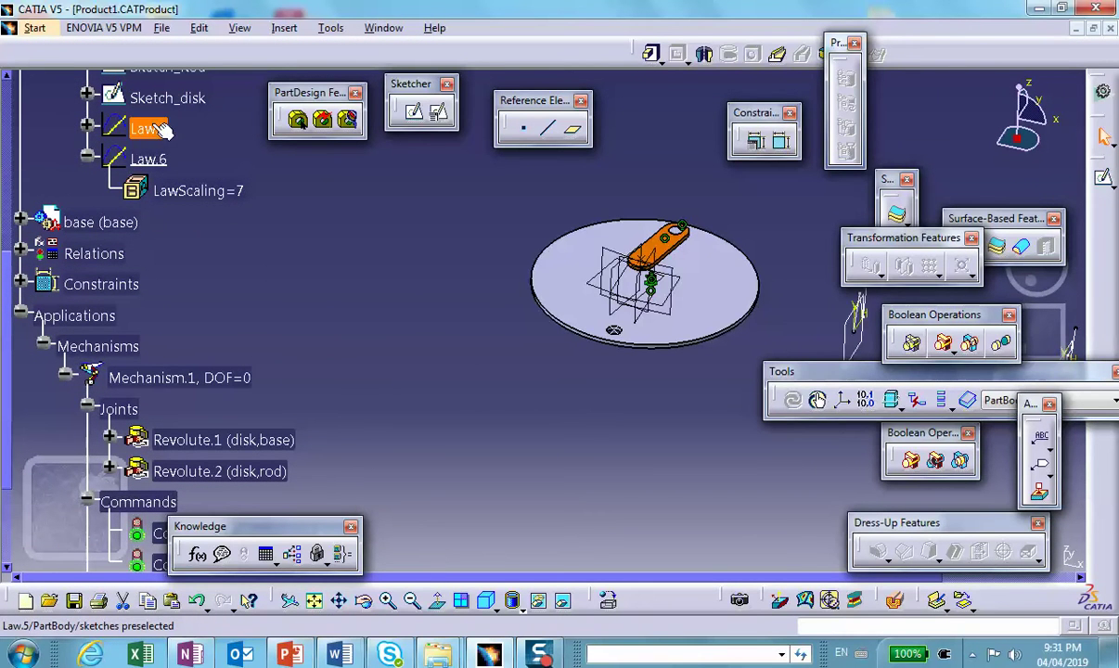
pyautogui.doubleClick(151, 129)
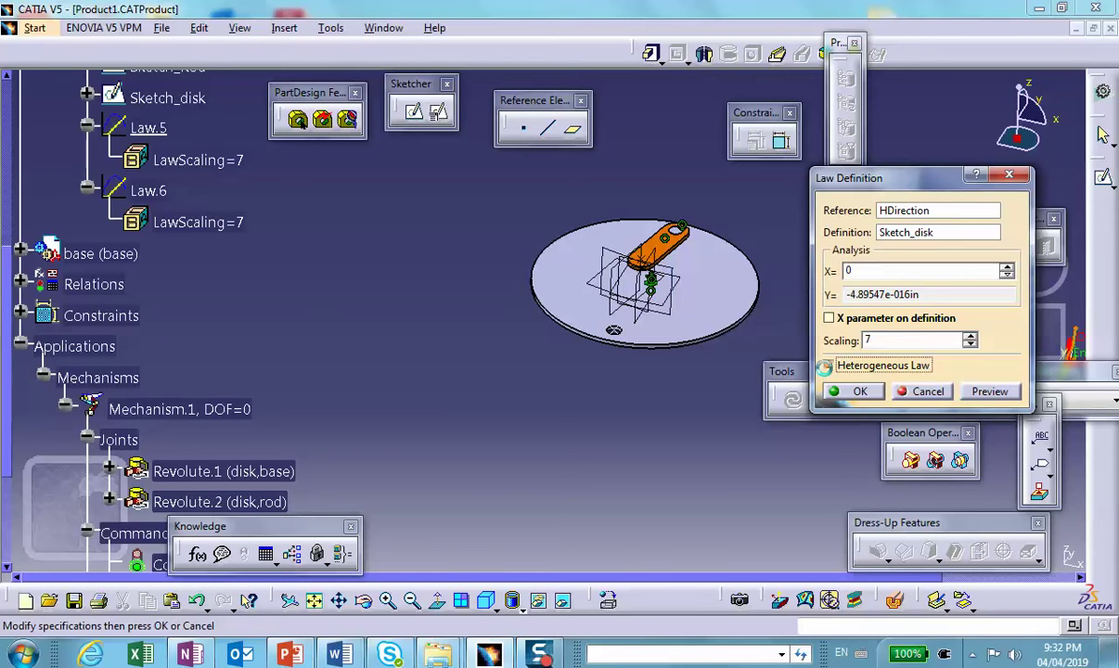
pyautogui.click(828, 366)
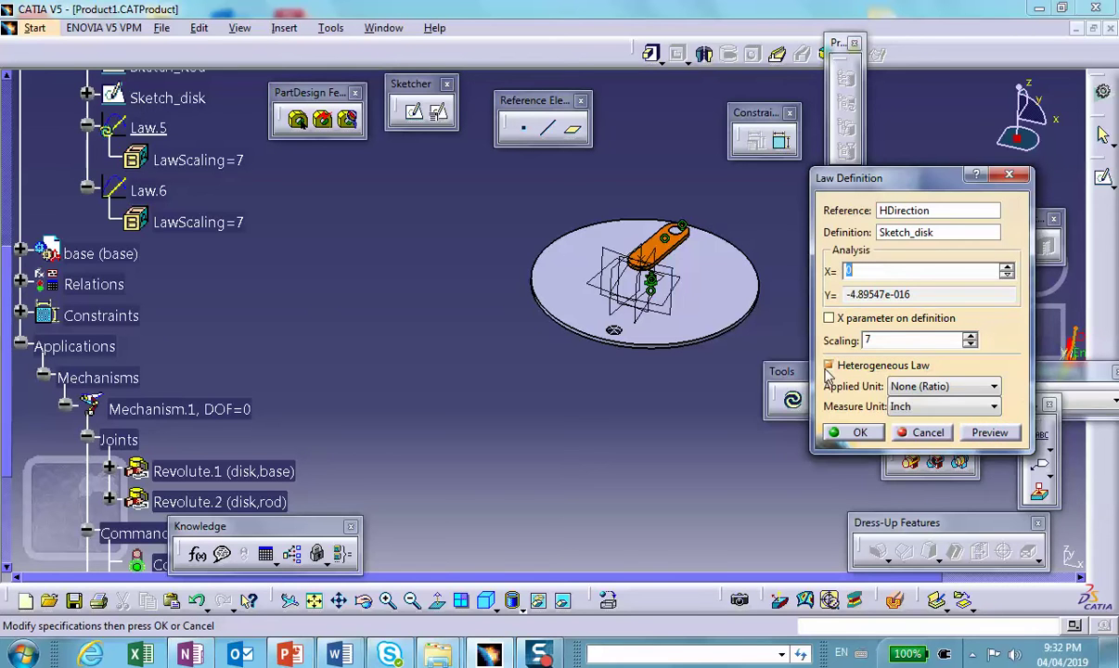
pyautogui.click(922, 395)
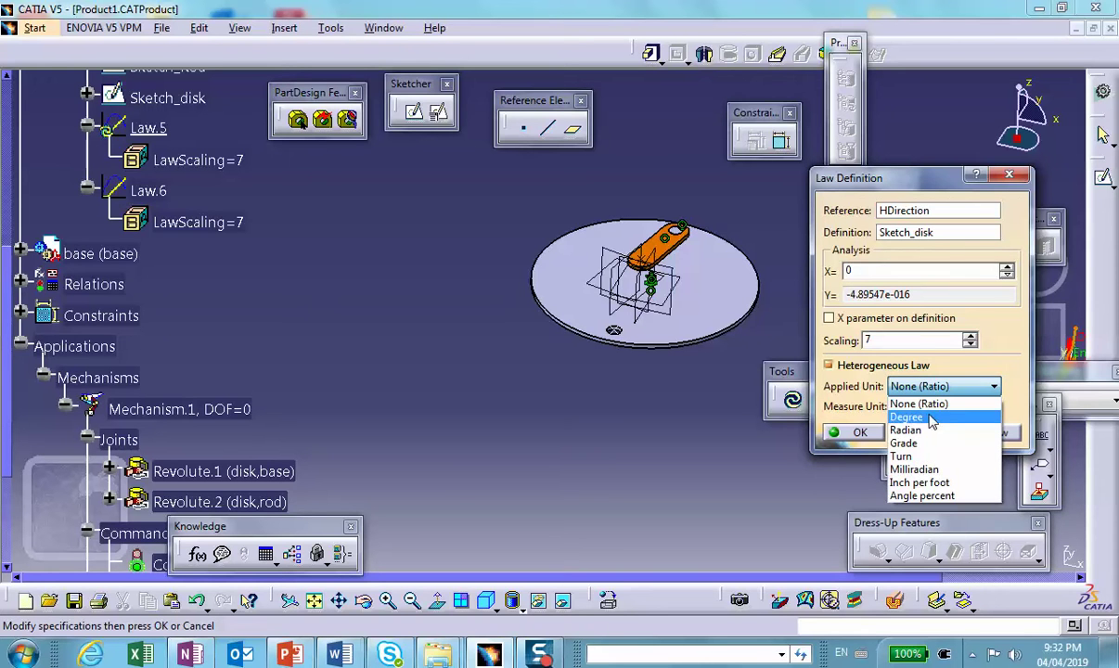
pyautogui.click(930, 418)
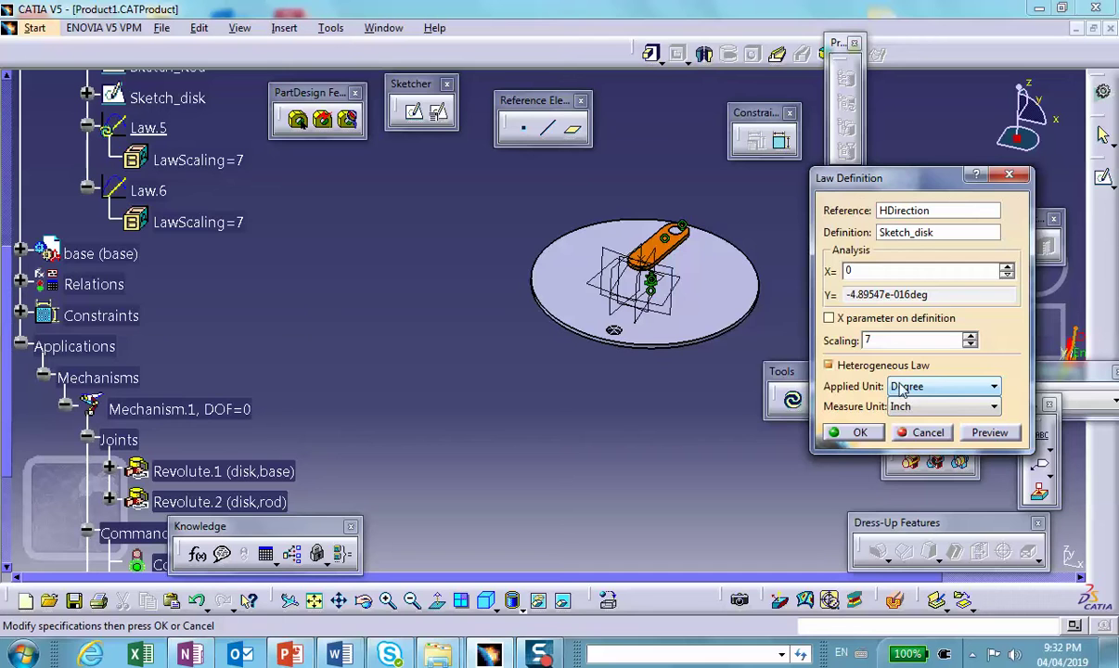
pyautogui.click(880, 341)
pyautogui.moveTo(880, 340); pyautogui.dragTo(847, 343)
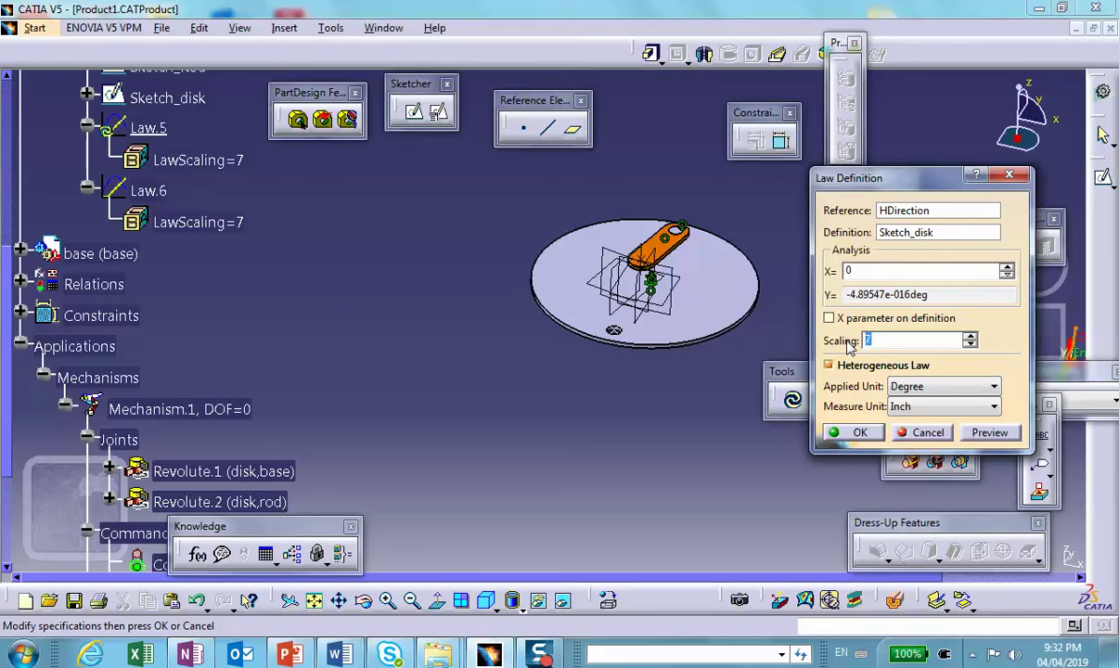
pyautogui.write('180')
pyautogui.click(852, 432)
# Step: Define Law.6 as a heterogeneous law with Degree as the applied unit and a scaling of 180
pyautogui.doubleClick(148, 189)
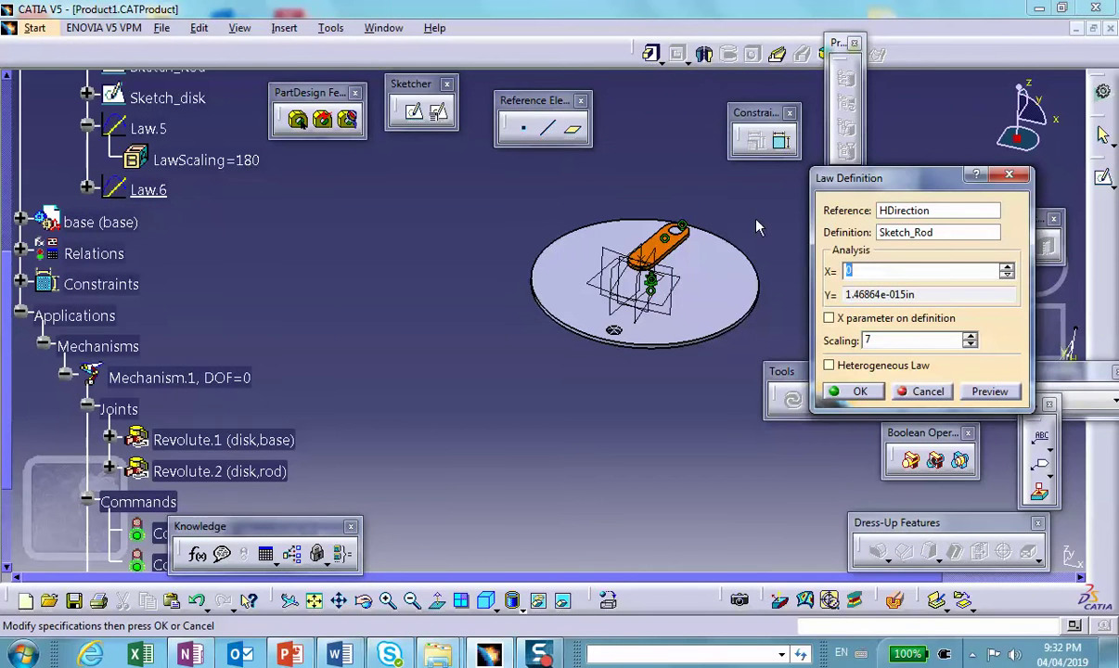
pyautogui.click(834, 369)
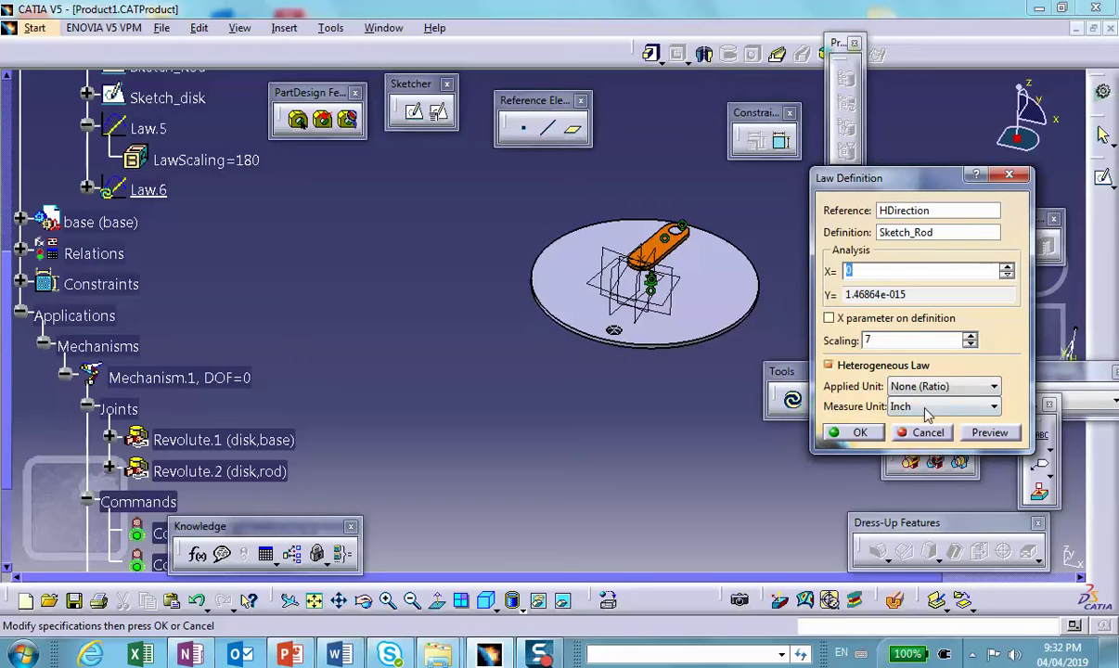
pyautogui.click(944, 388)
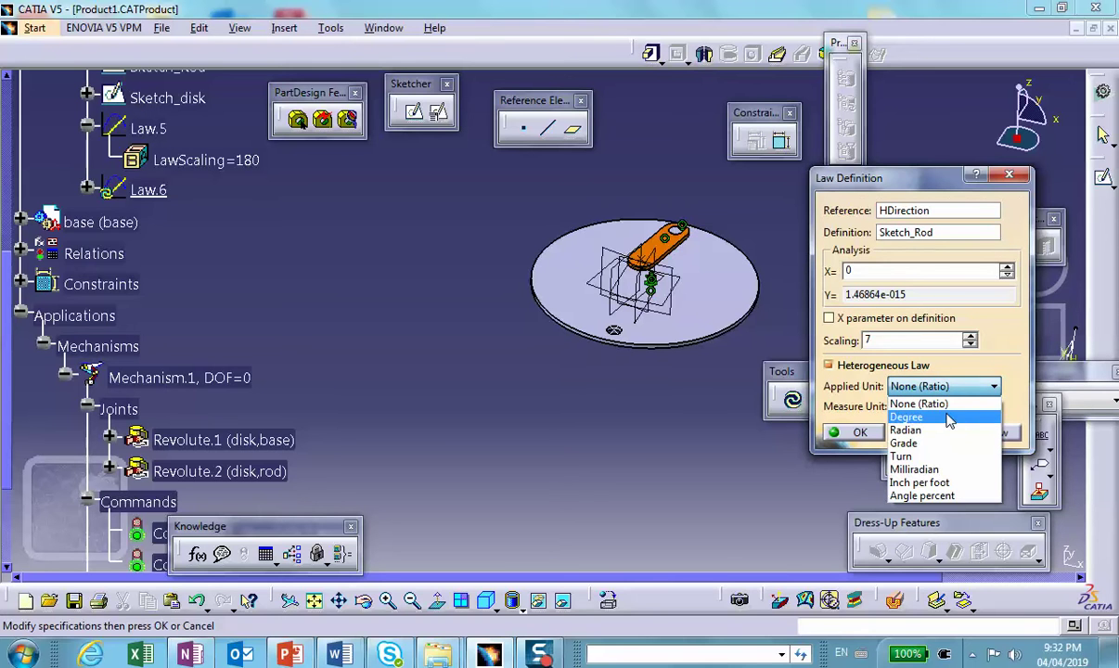
pyautogui.click(904, 416)
pyautogui.moveTo(879, 340); pyautogui.dragTo(777, 348)
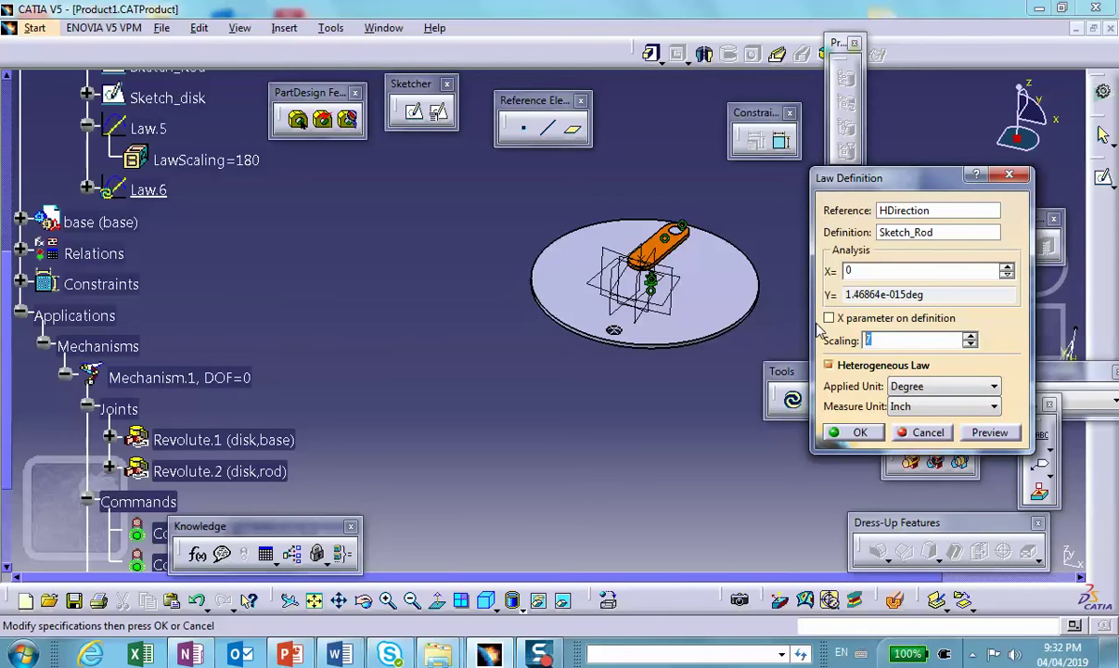
pyautogui.write('180')
pyautogui.click(859, 436)
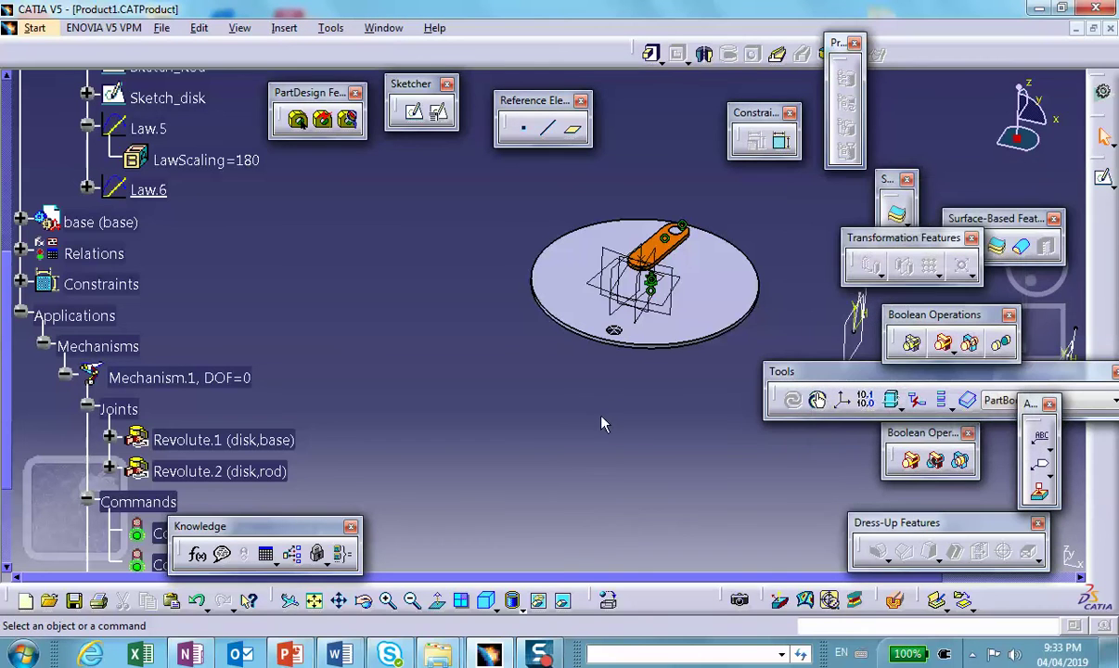
# Step: Collapse Law.5 in the specification tree and return to the DMU Kinematics workbench
pyautogui.scroll(1, 320, 337)
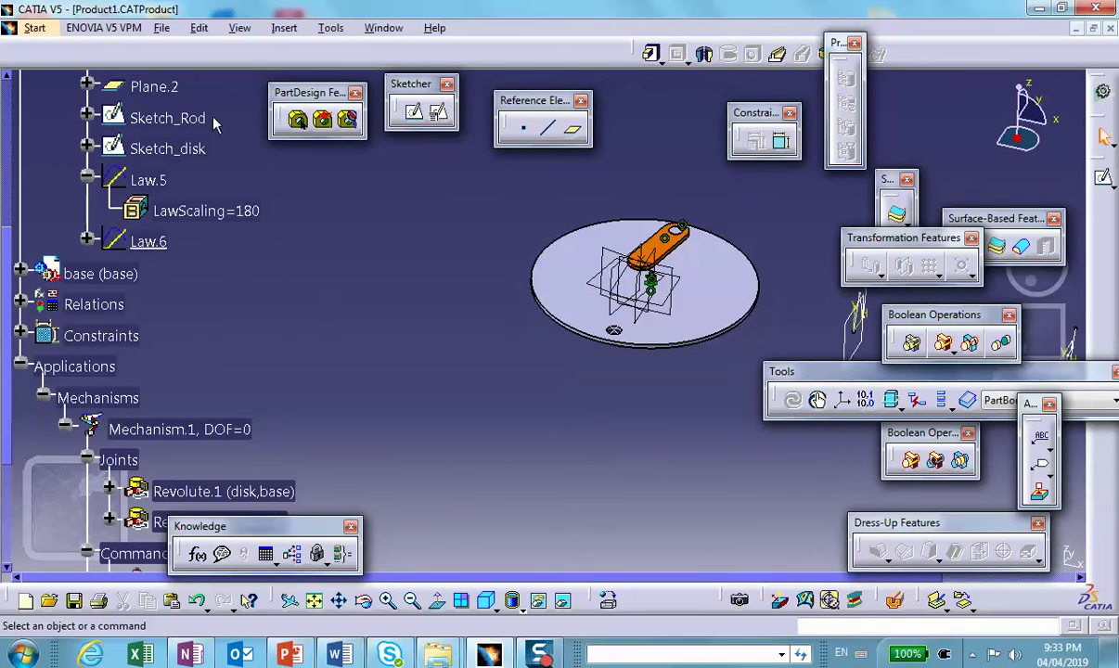
pyautogui.click(87, 175)
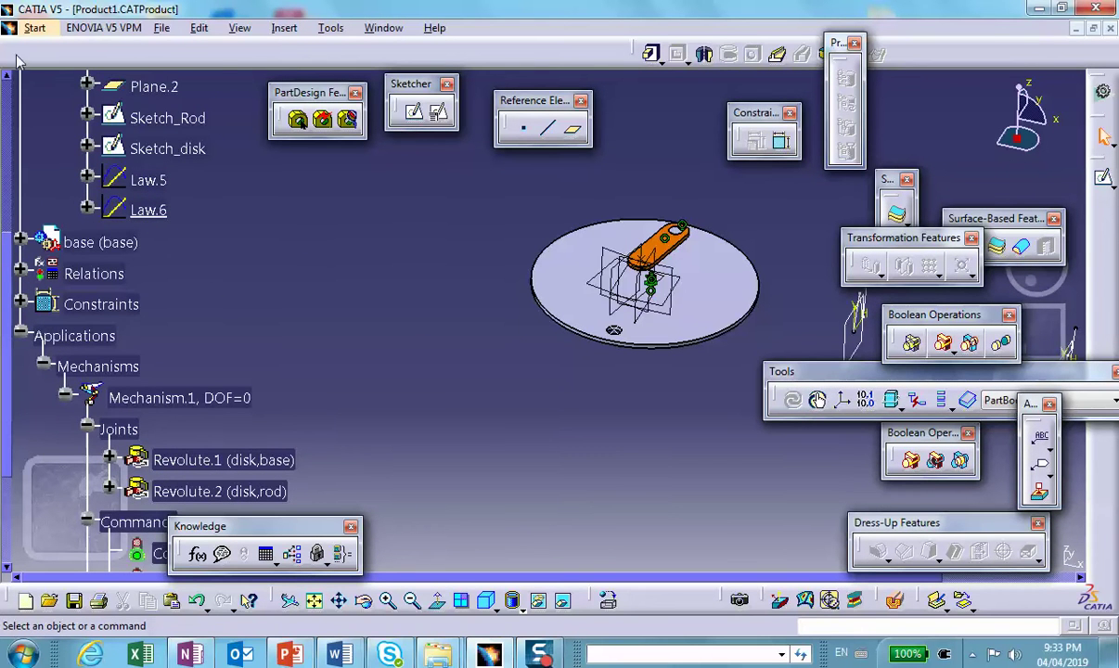
pyautogui.click(34, 30)
pyautogui.moveTo(92, 174)
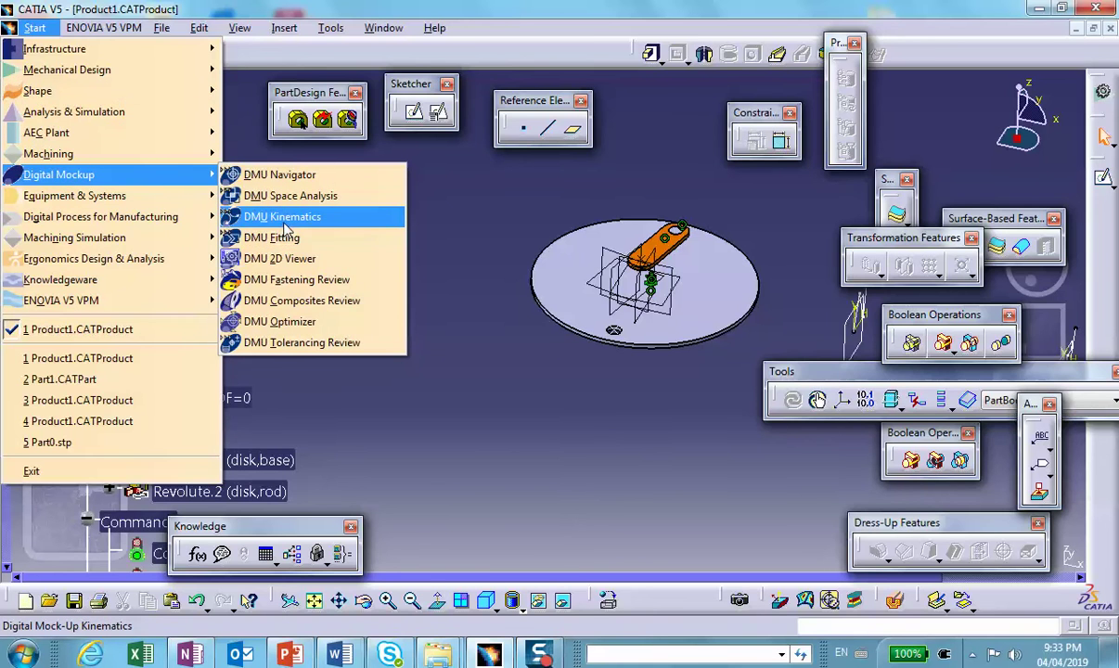
pyautogui.click(271, 217)
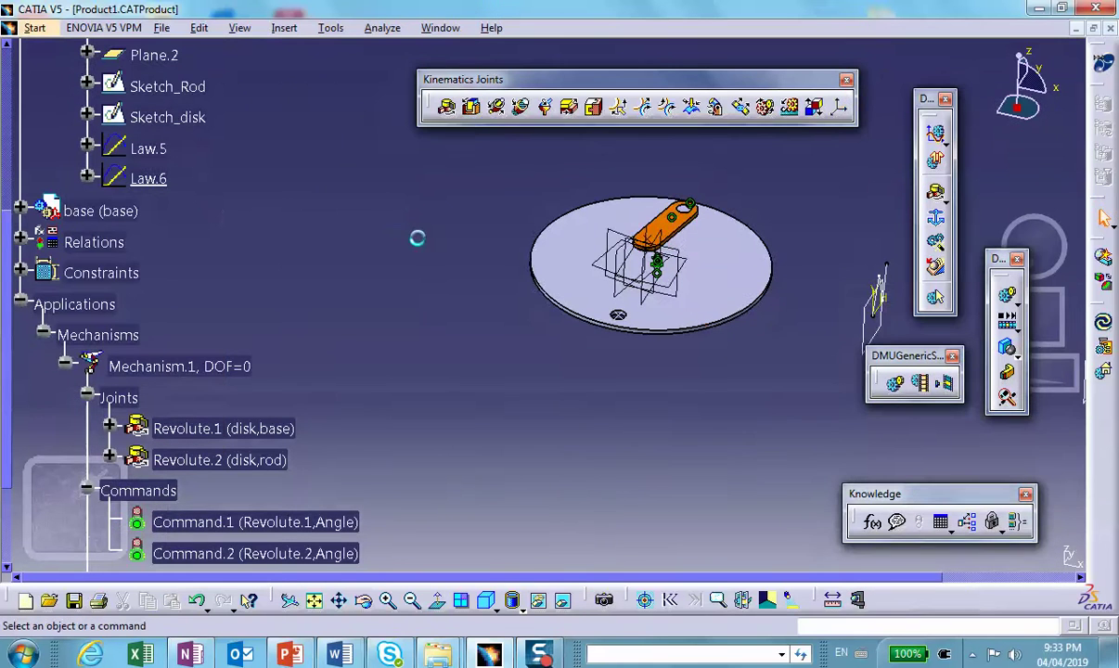
# Step: Simulate Mechanism.1 forward over time with sensors activated and graph the Revolute.1 and Revolute.2 angles
pyautogui.click(938, 138)
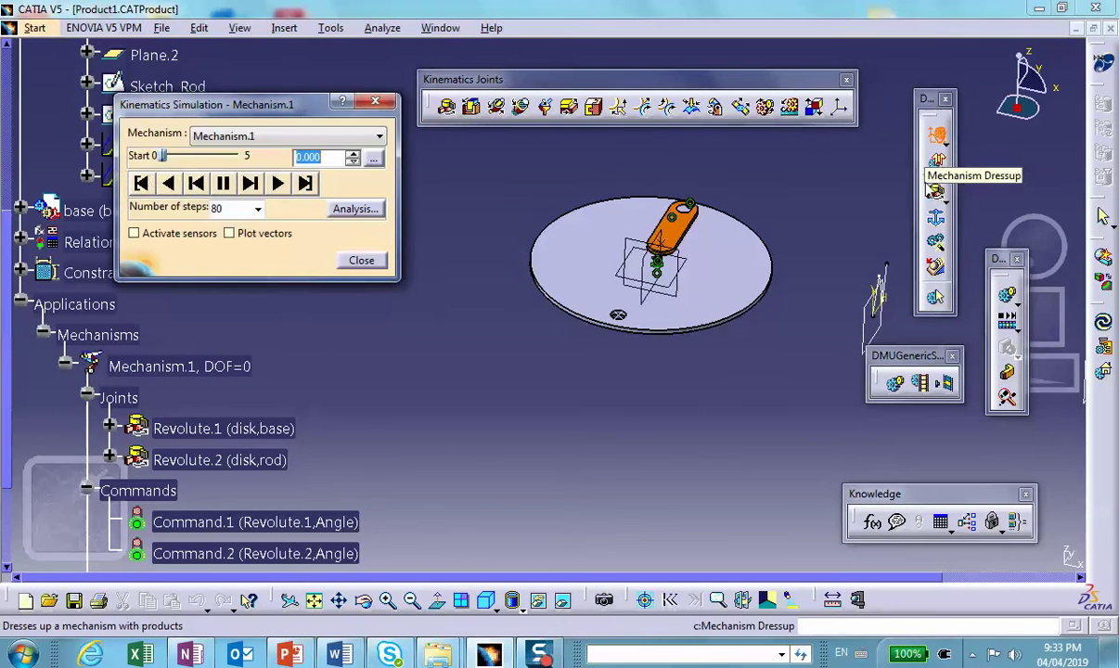
pyautogui.click(134, 233)
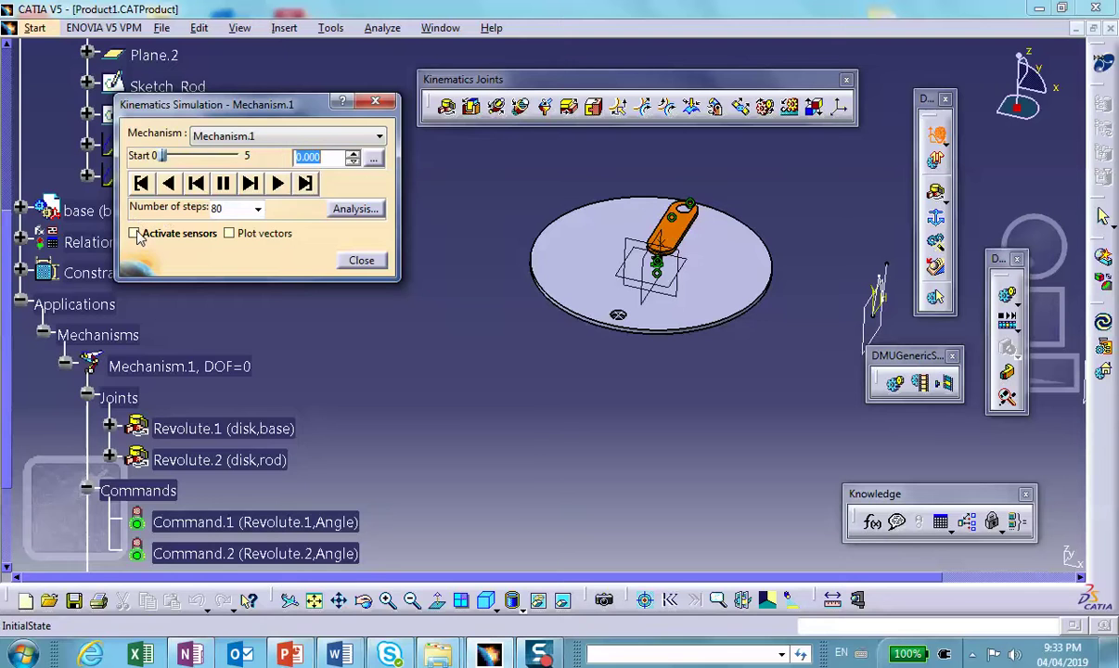
pyautogui.moveTo(284, 105); pyautogui.dragTo(278, 389)
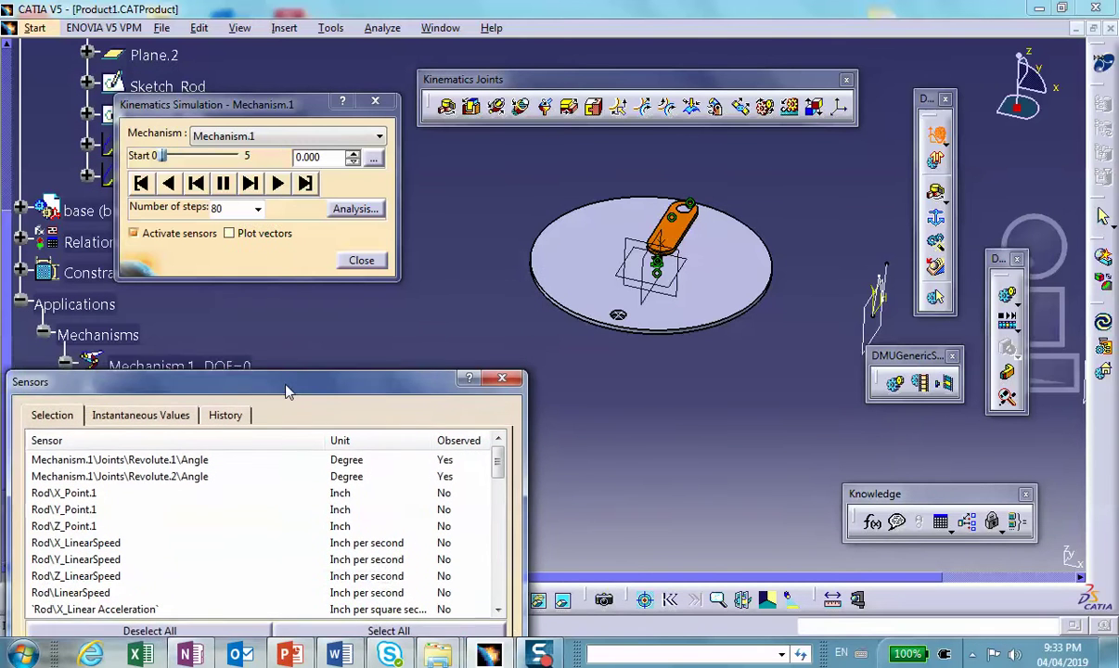
pyautogui.click(277, 182)
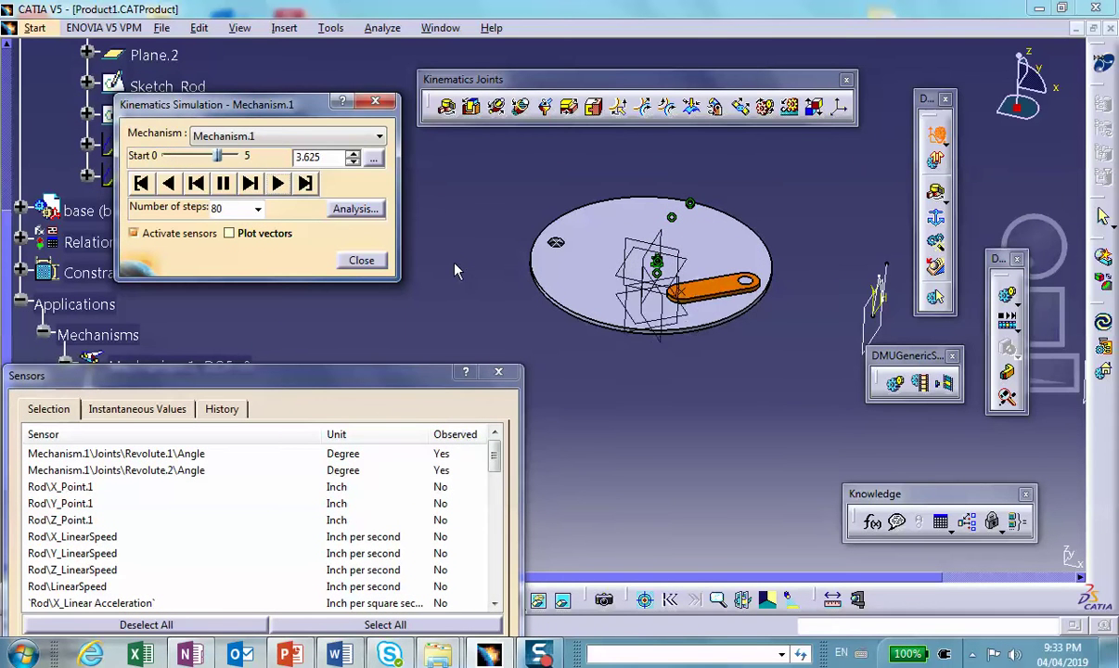
pyautogui.moveTo(342, 375); pyautogui.dragTo(408, 56)
pyautogui.click(269, 431)
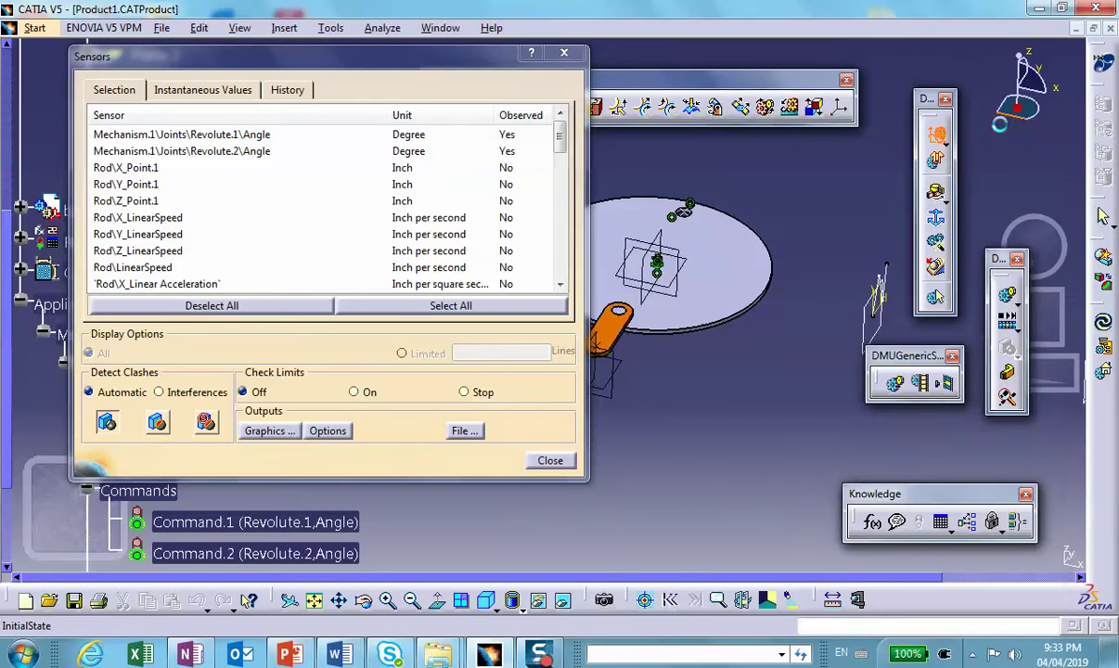
# Step: Close the sensor graph and sensor list, and reset the simulation to its start before closing it
pyautogui.click(1043, 119)
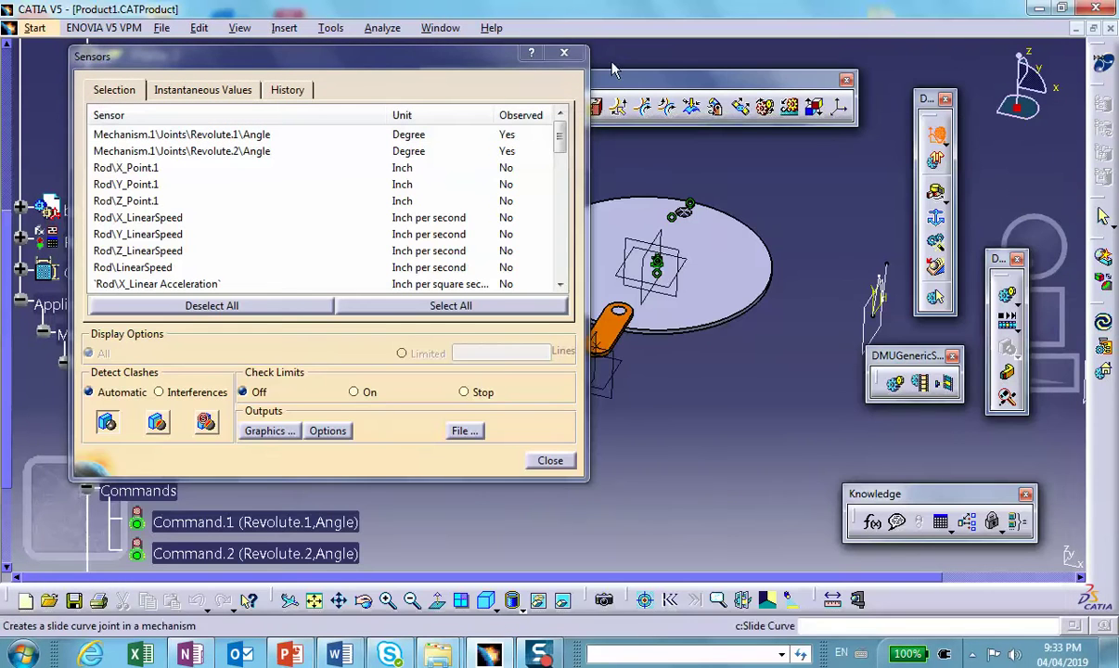
pyautogui.click(563, 55)
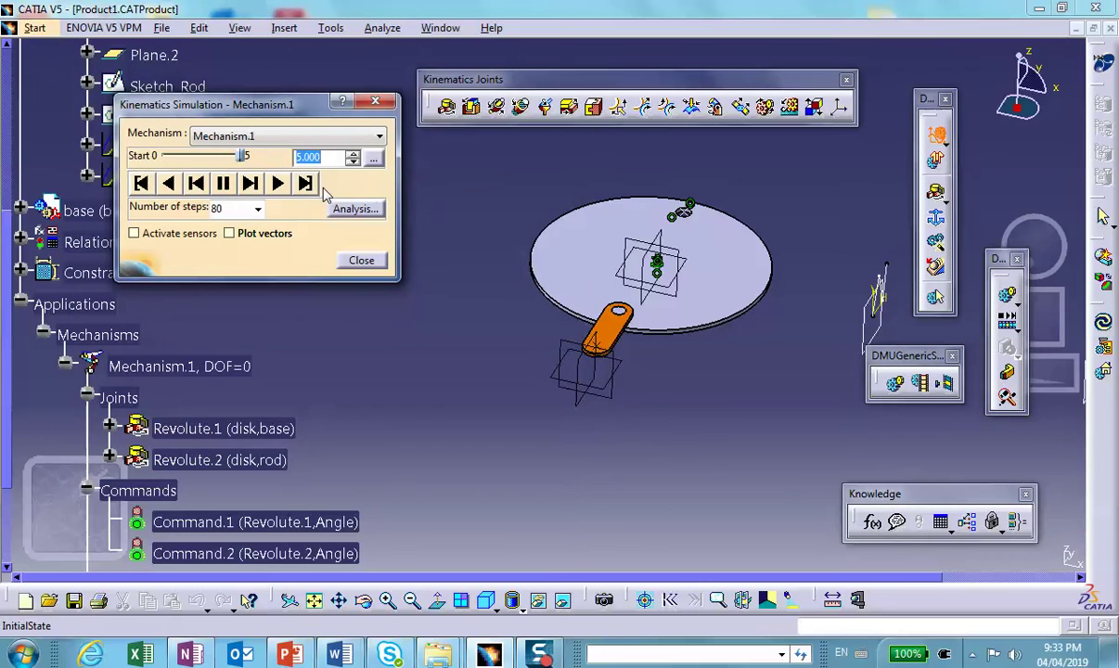
pyautogui.click(141, 185)
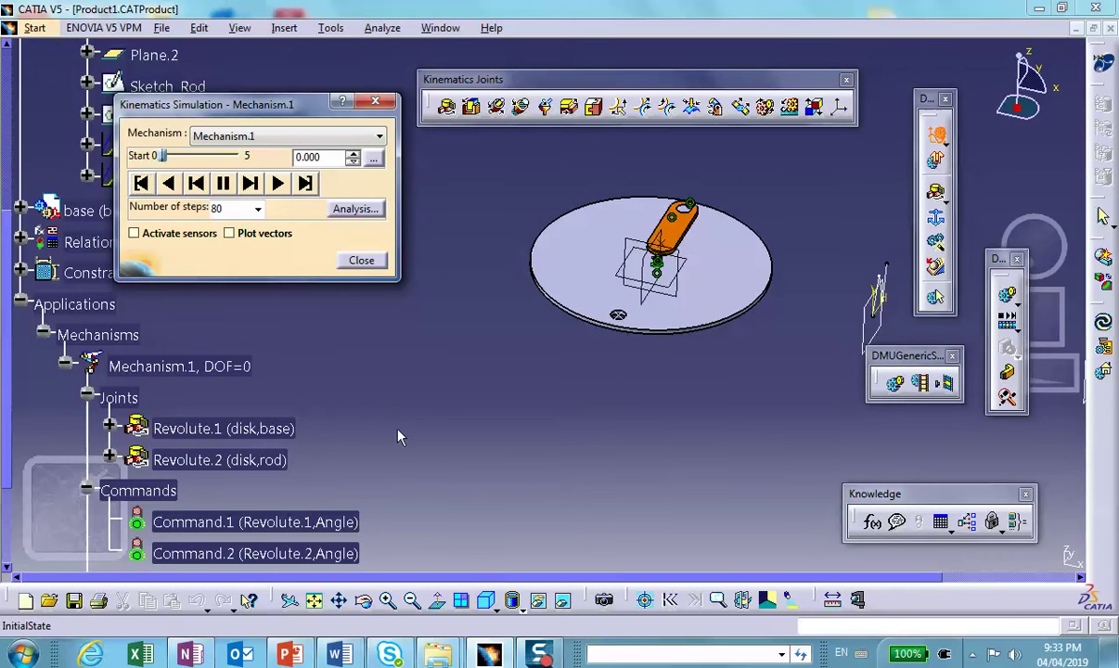
pyautogui.click(361, 261)
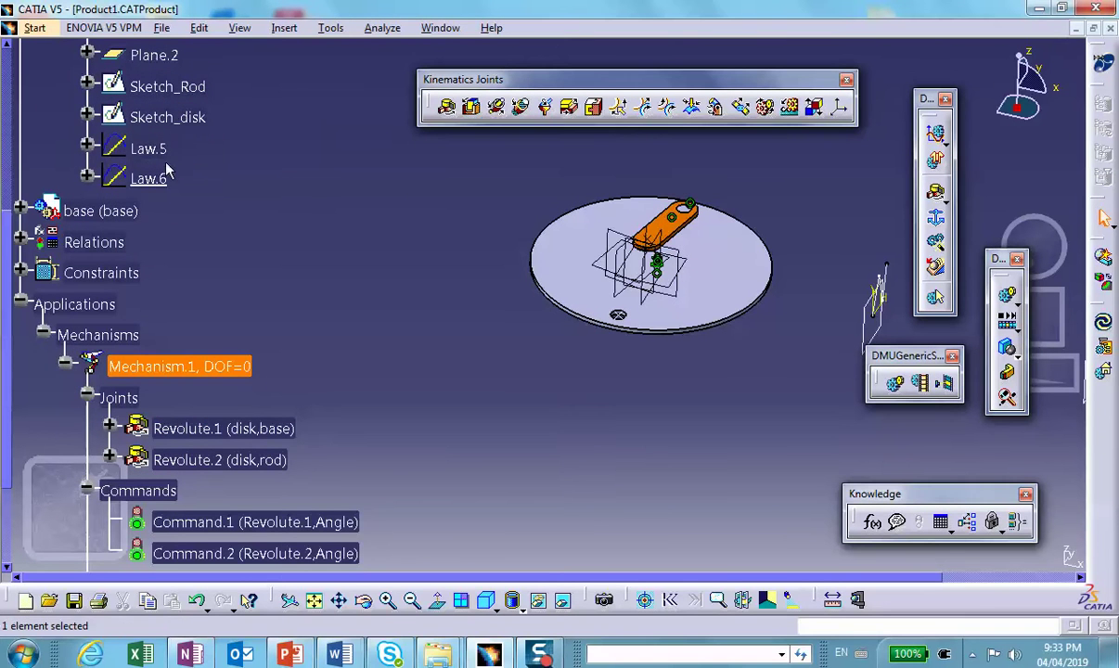
# Step: Check the scaling parameter under Law.5 in the specification tree
pyautogui.click(84, 149)
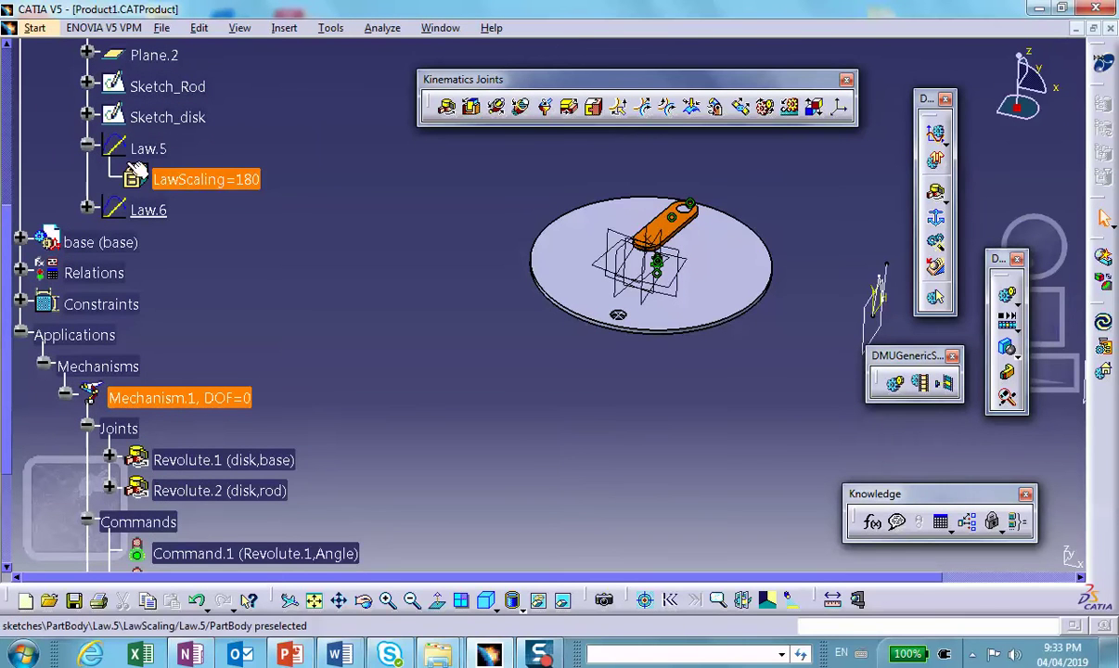
pyautogui.click(86, 147)
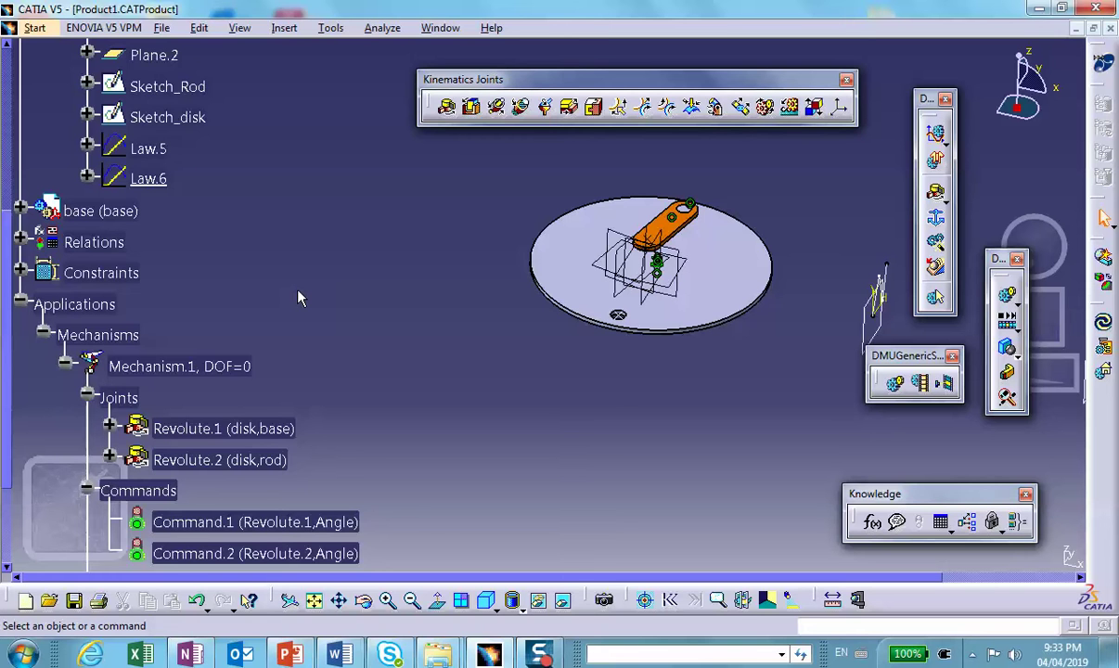
# Step: Delete the two laws that drive Command.1 and Command.2 from Mechanism.1
pyautogui.scroll(-5, 297, 297)
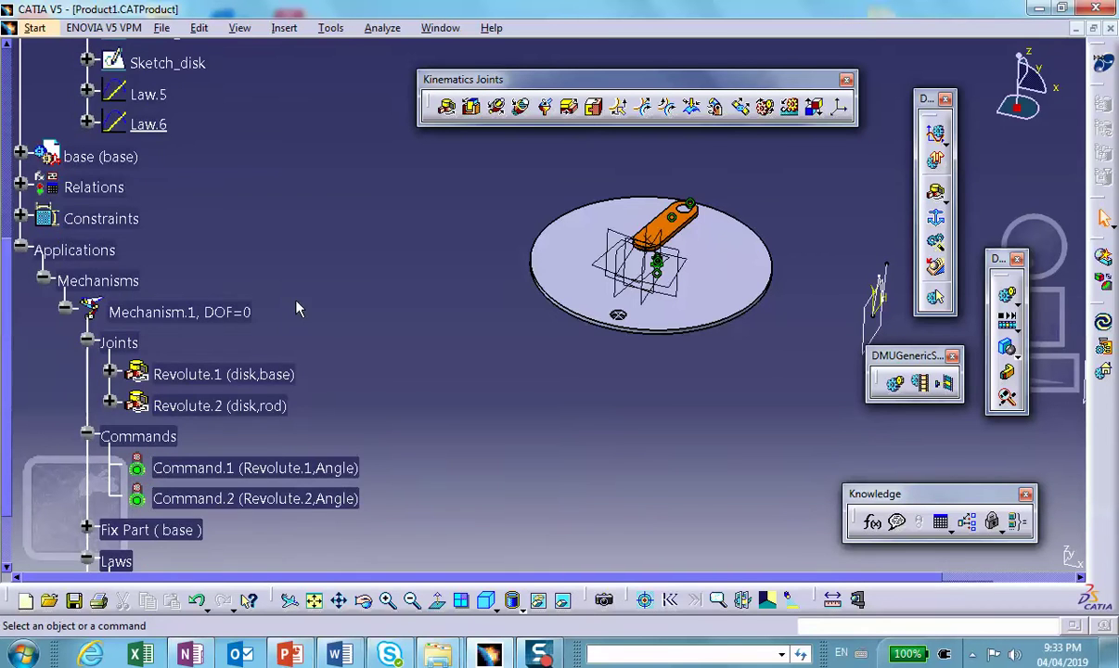
pyautogui.click(313, 361)
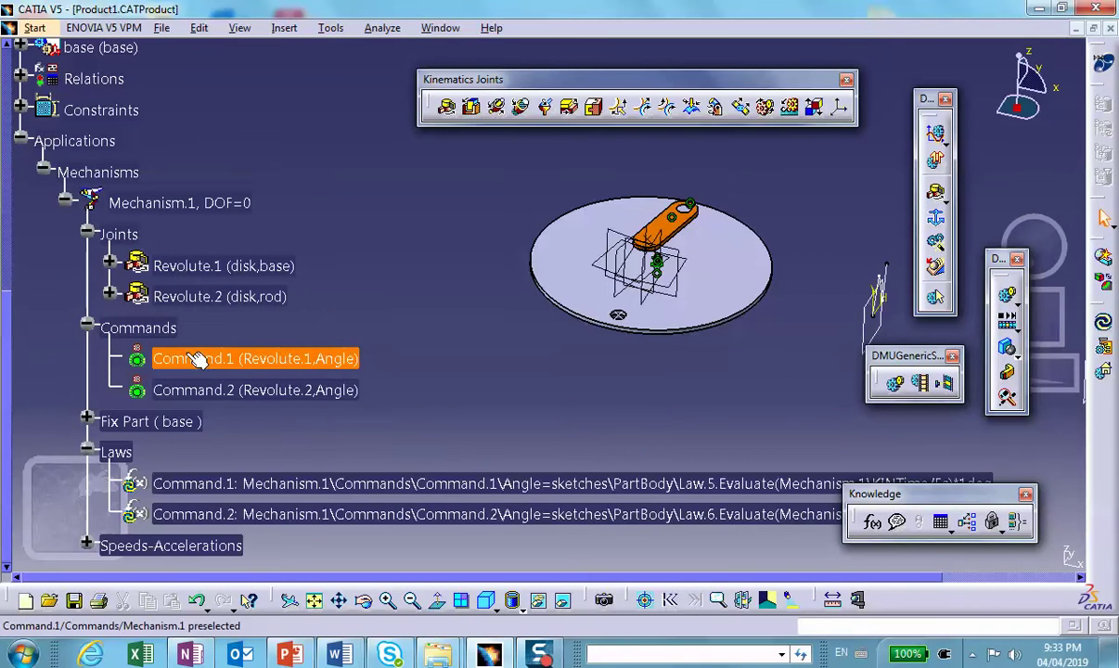
pyautogui.scroll(-4, 216, 369)
pyautogui.scroll(10, 232, 371)
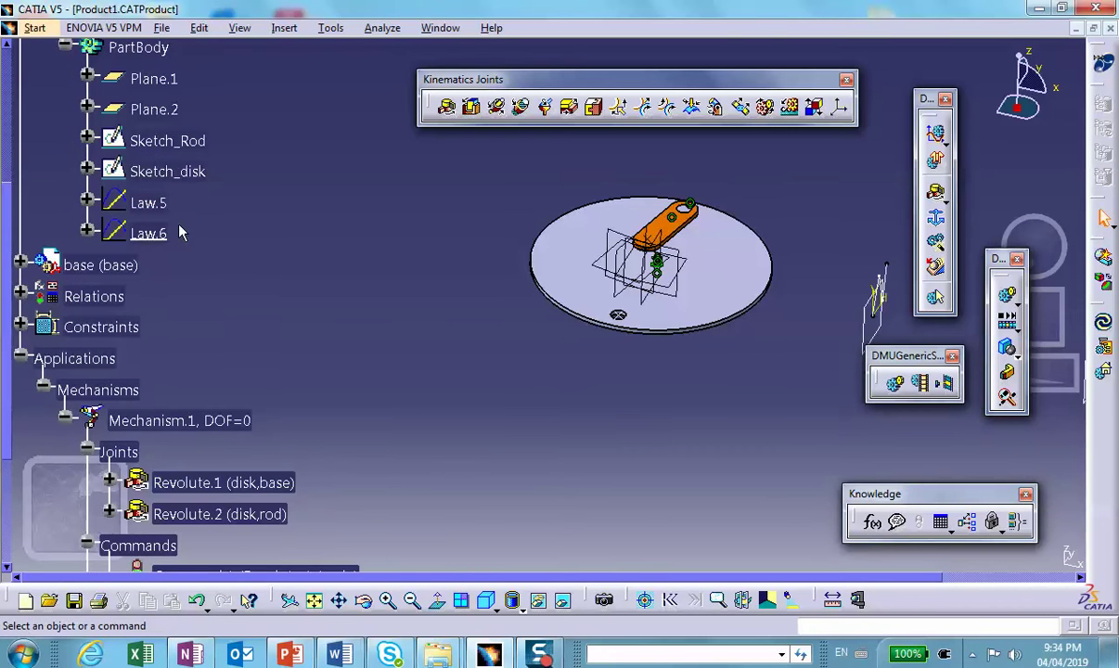
pyautogui.scroll(-10, 192, 232)
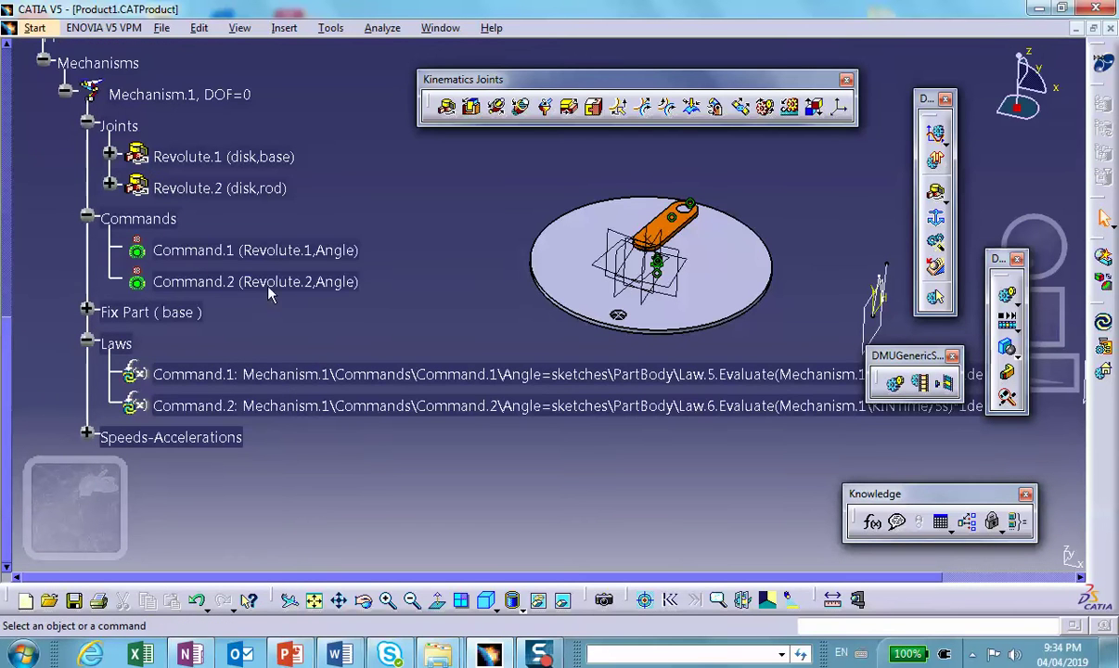
pyautogui.rightClick(267, 374)
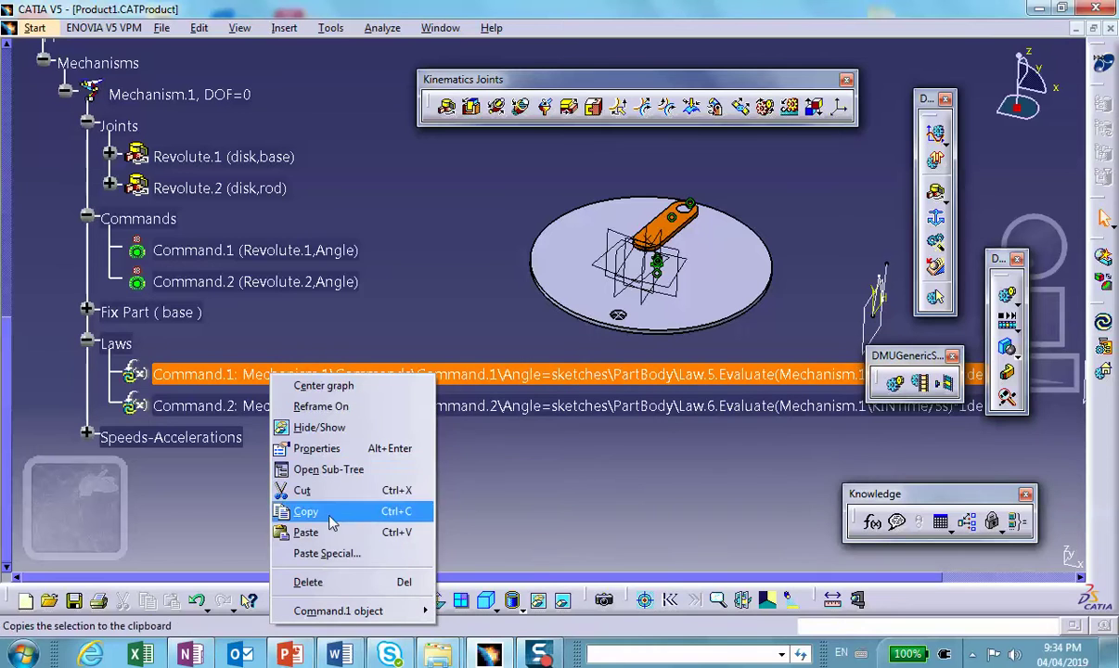
pyautogui.click(330, 582)
pyautogui.rightClick(301, 388)
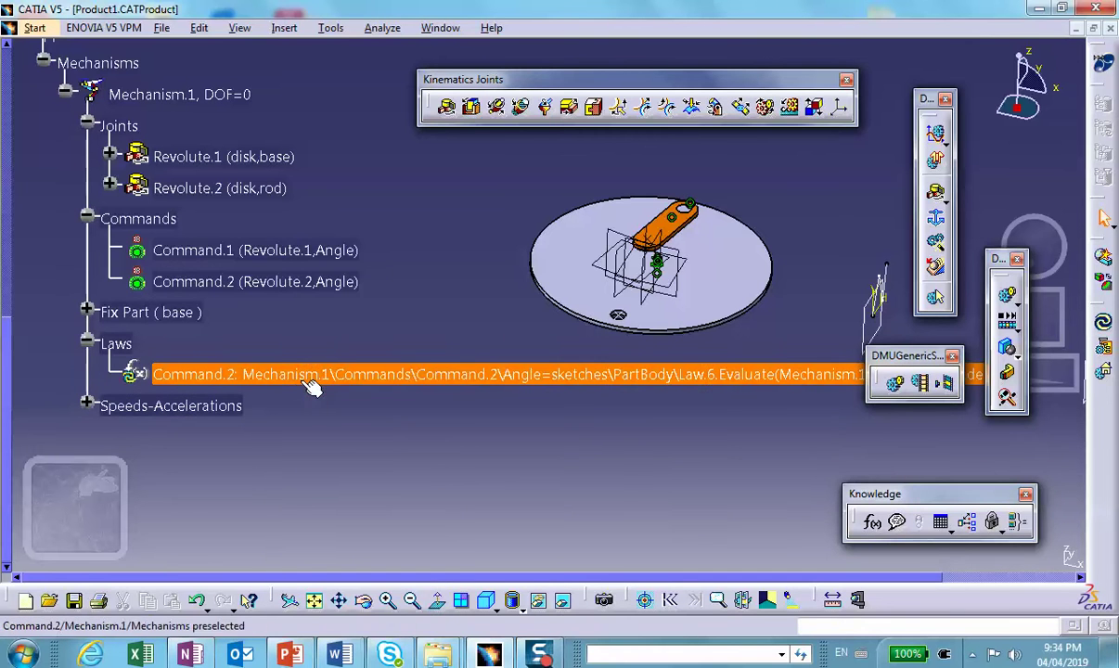
pyautogui.click(334, 585)
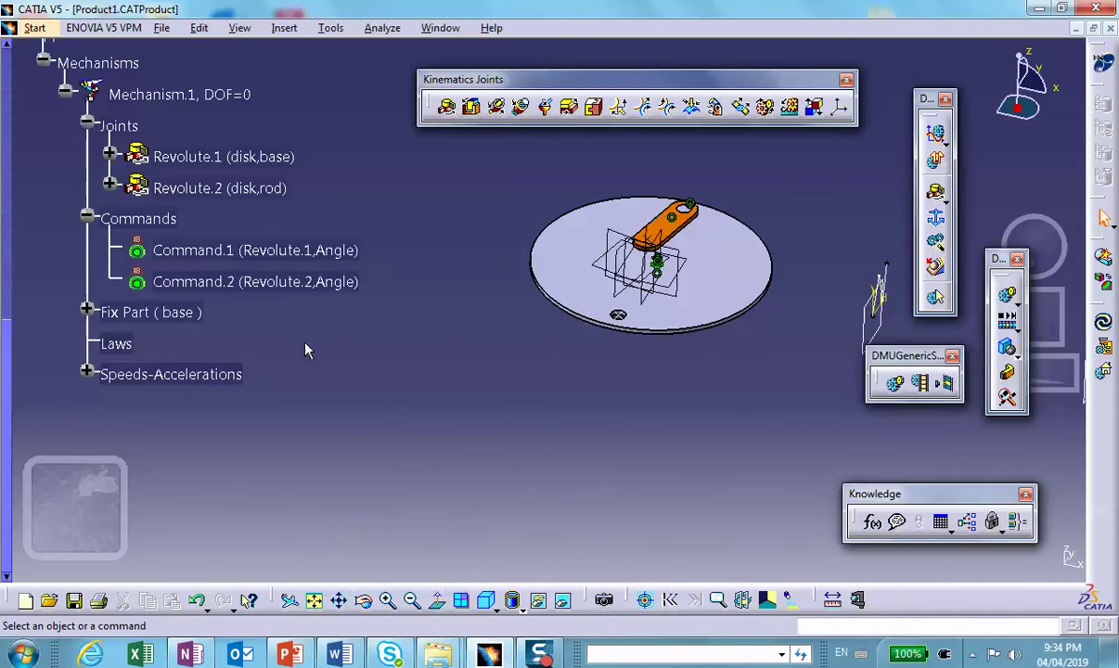
# Step: Delete the Revolute.1 and Revolute.2 angle commands from Mechanism.1
pyautogui.click(288, 252)
pyautogui.scroll(3, 277, 226)
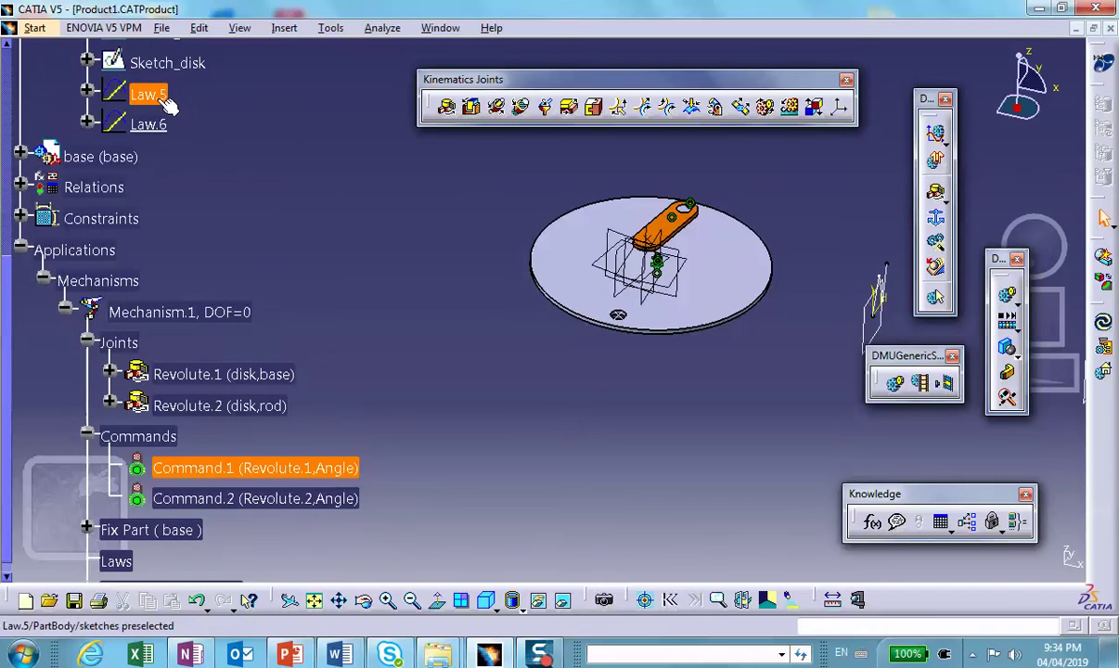
pyautogui.scroll(-4, 220, 180)
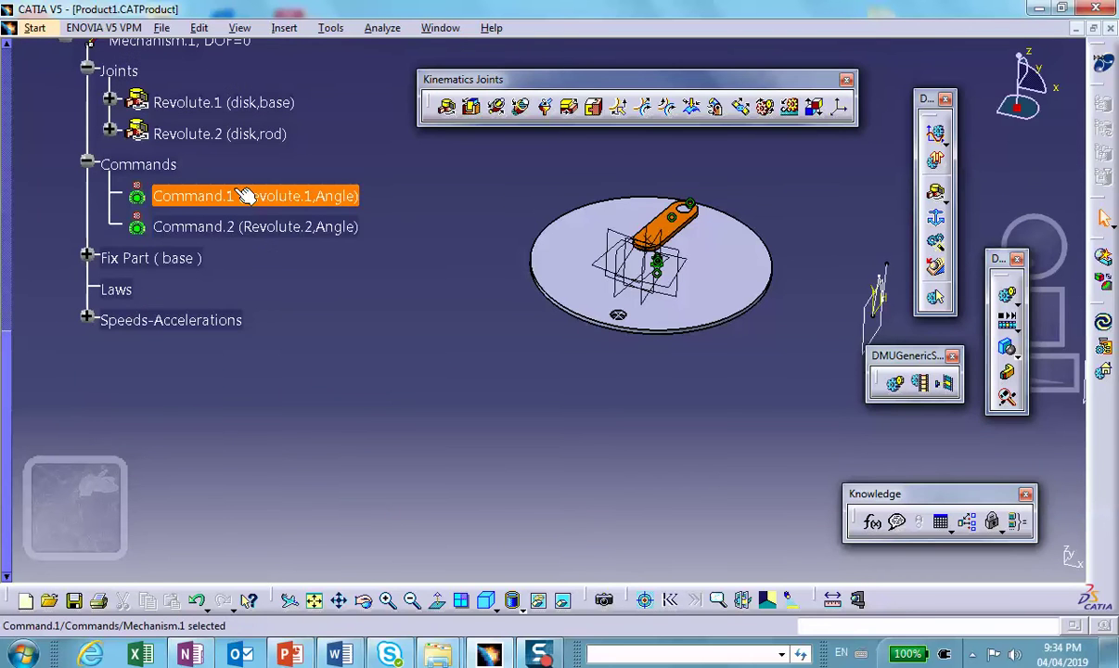
pyautogui.rightClick(244, 196)
pyautogui.click(292, 397)
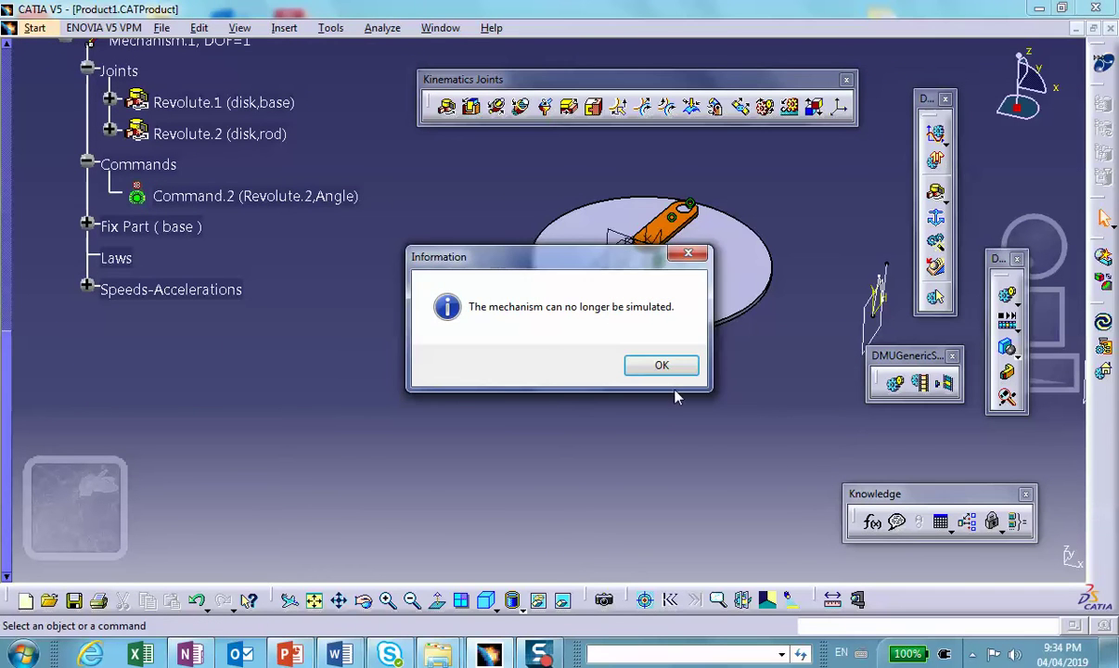
pyautogui.click(662, 366)
pyautogui.rightClick(313, 194)
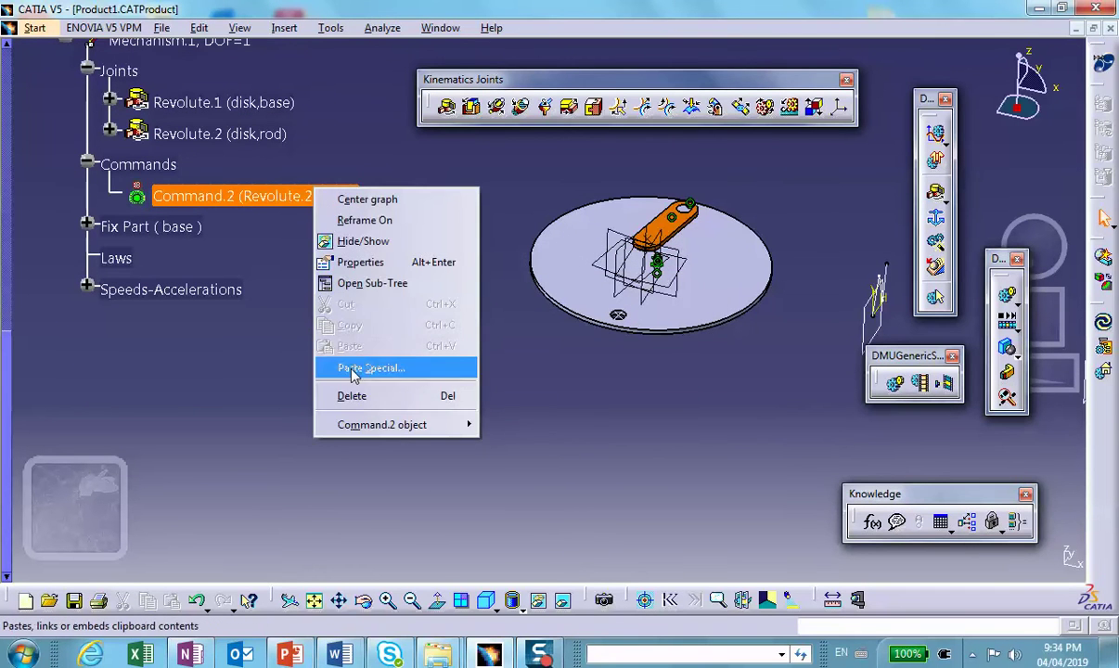
pyautogui.click(352, 398)
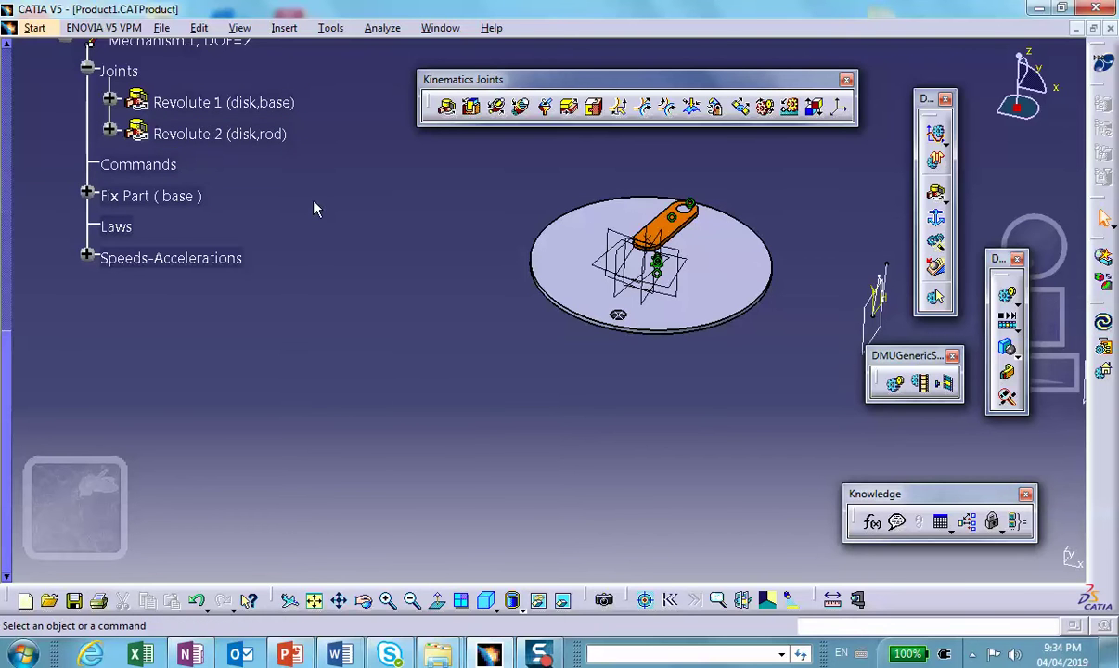
# Step: Make the disk-to-base joint Revolute.1 angle driven
pyautogui.doubleClick(205, 103)
pyautogui.click(742, 298)
pyautogui.click(1010, 369)
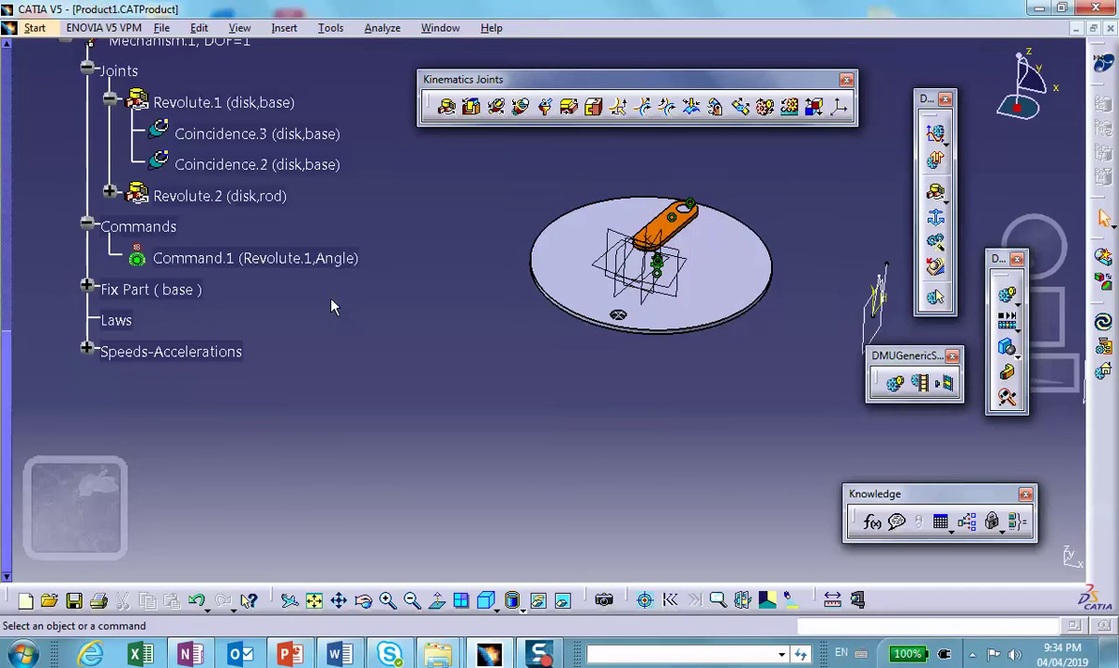
# Step: Try to make the disk-to-rod joint Revolute.2 angle driven with limits of 0deg and 360deg
pyautogui.doubleClick(232, 197)
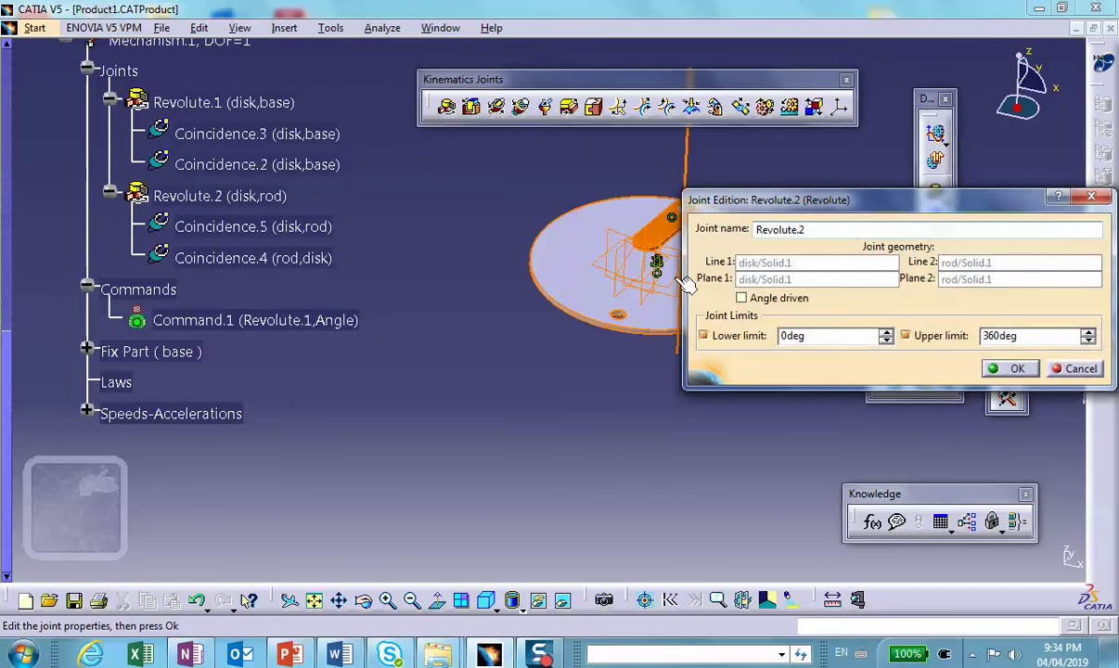
pyautogui.click(741, 299)
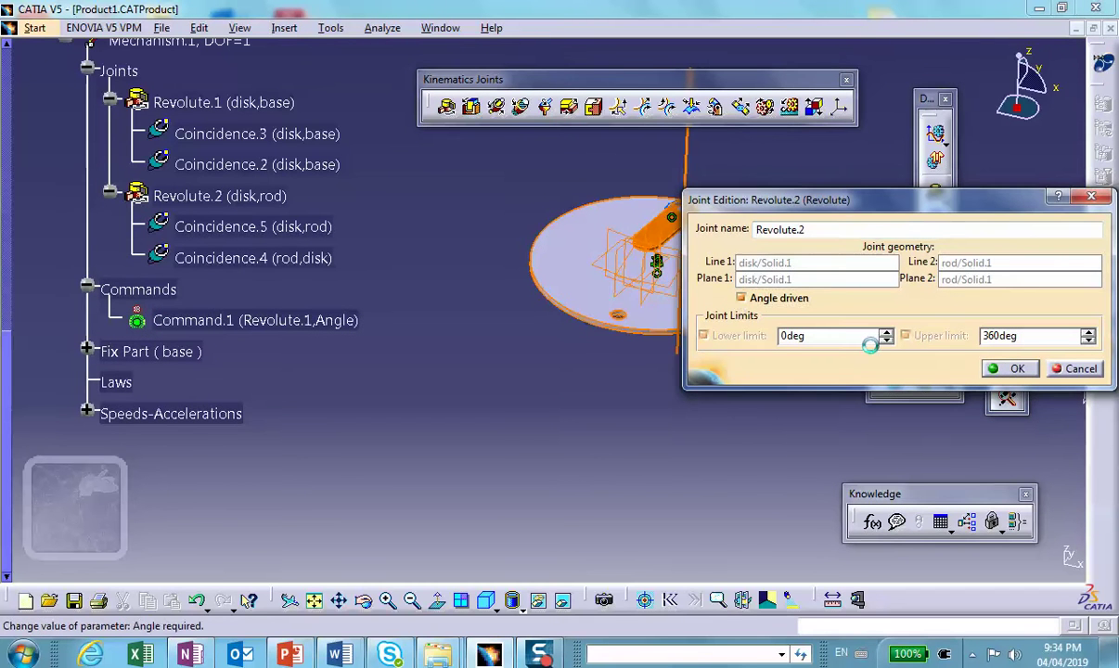
pyautogui.click(992, 370)
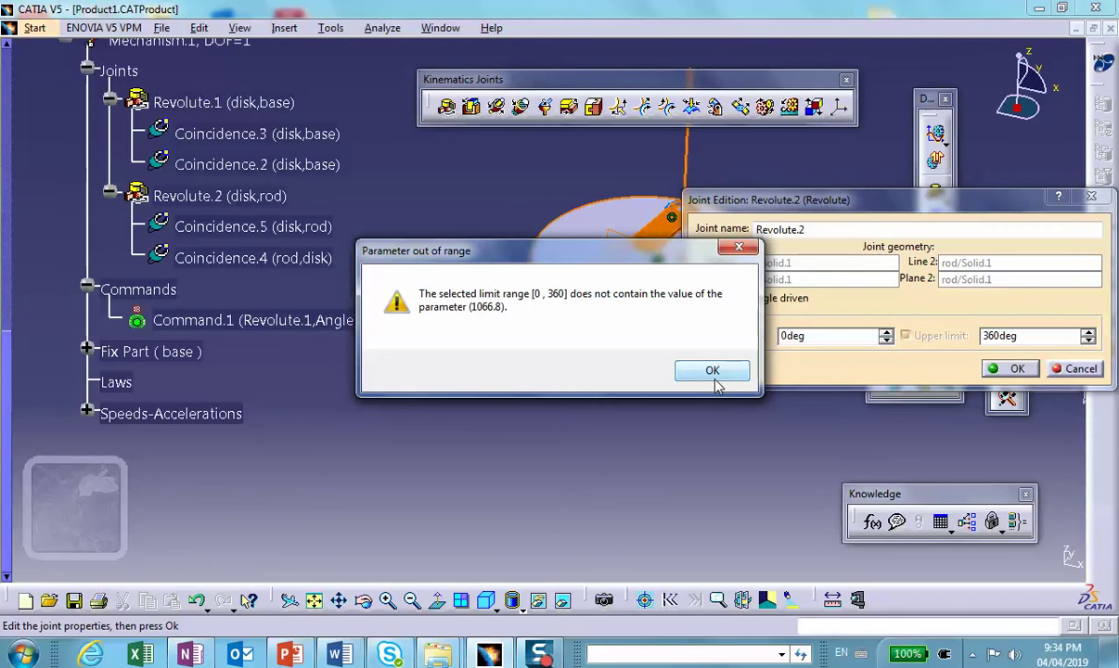
pyautogui.click(711, 371)
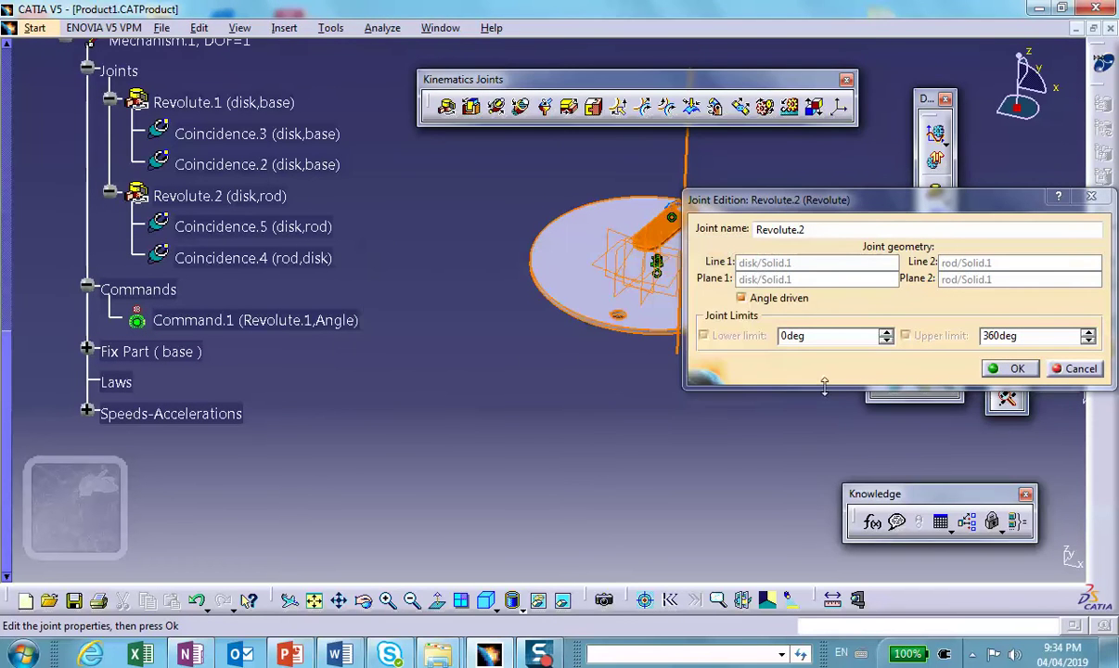
pyautogui.click(1015, 369)
pyautogui.click(707, 375)
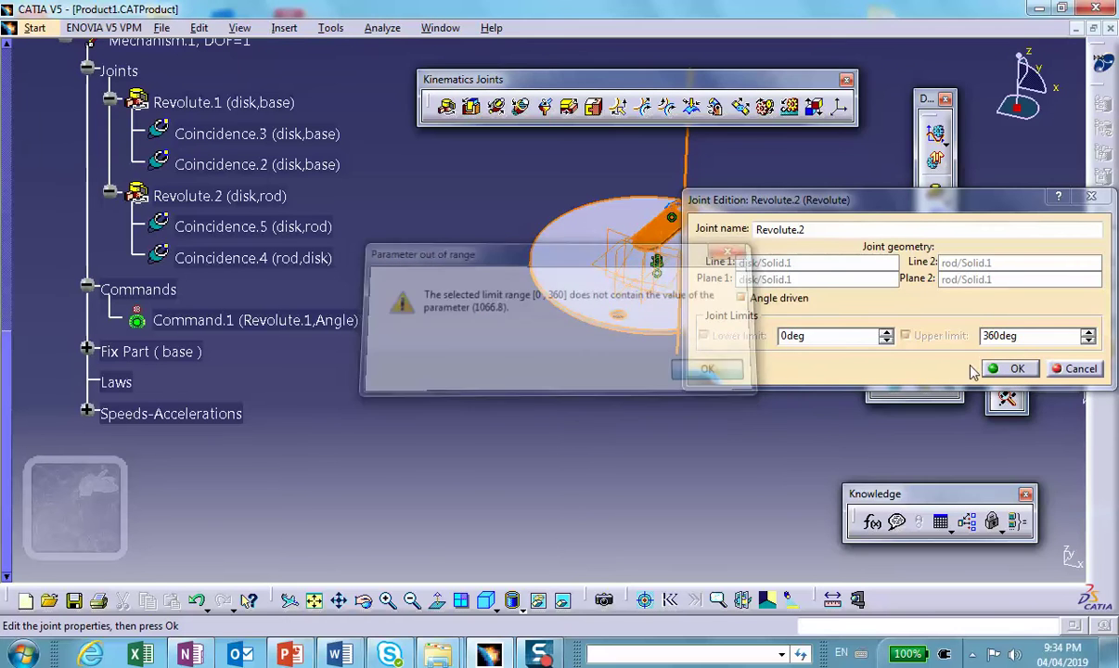
pyautogui.click(1009, 369)
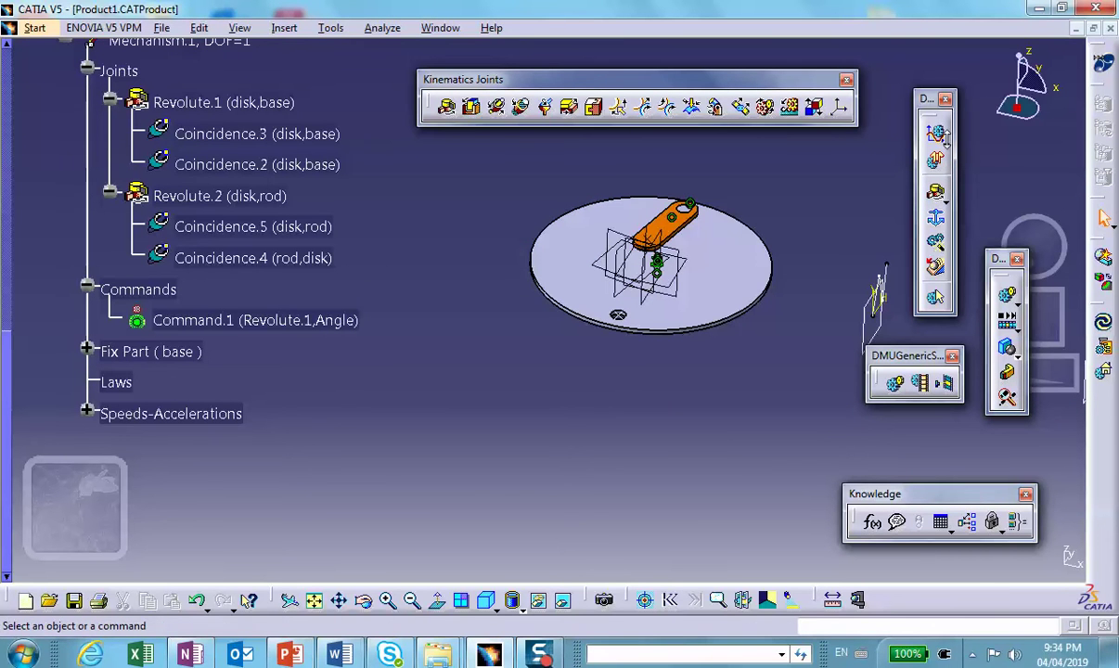
# Step: Check whether Mechanism.1 can be simulated with commands, and close the simulation
pyautogui.click(944, 144)
pyautogui.click(972, 151)
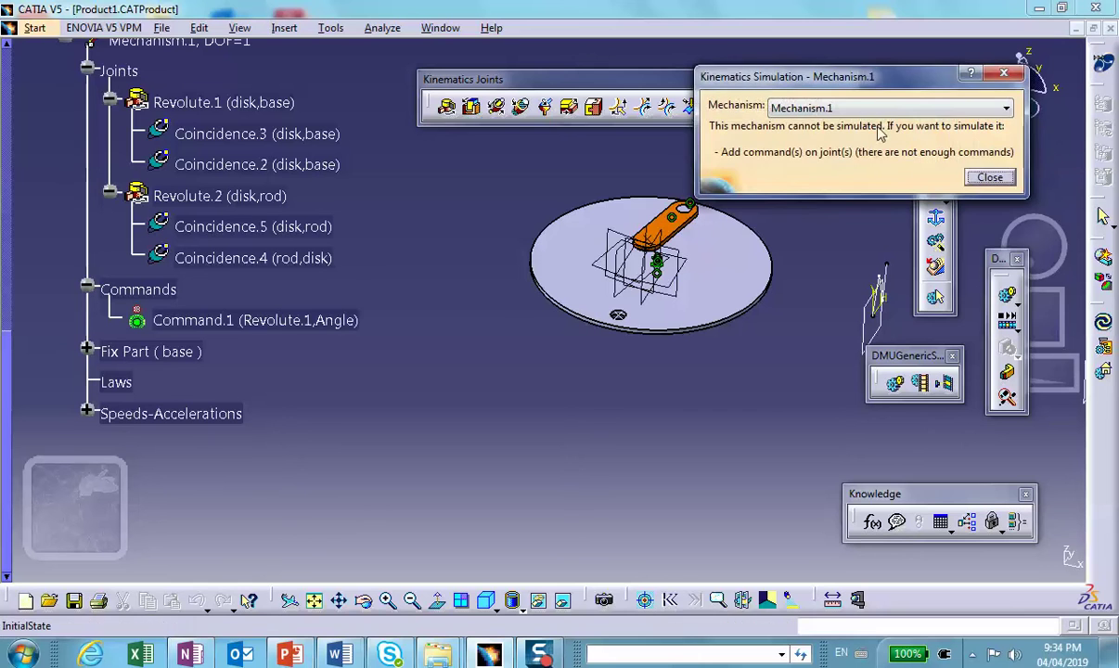
pyautogui.click(989, 177)
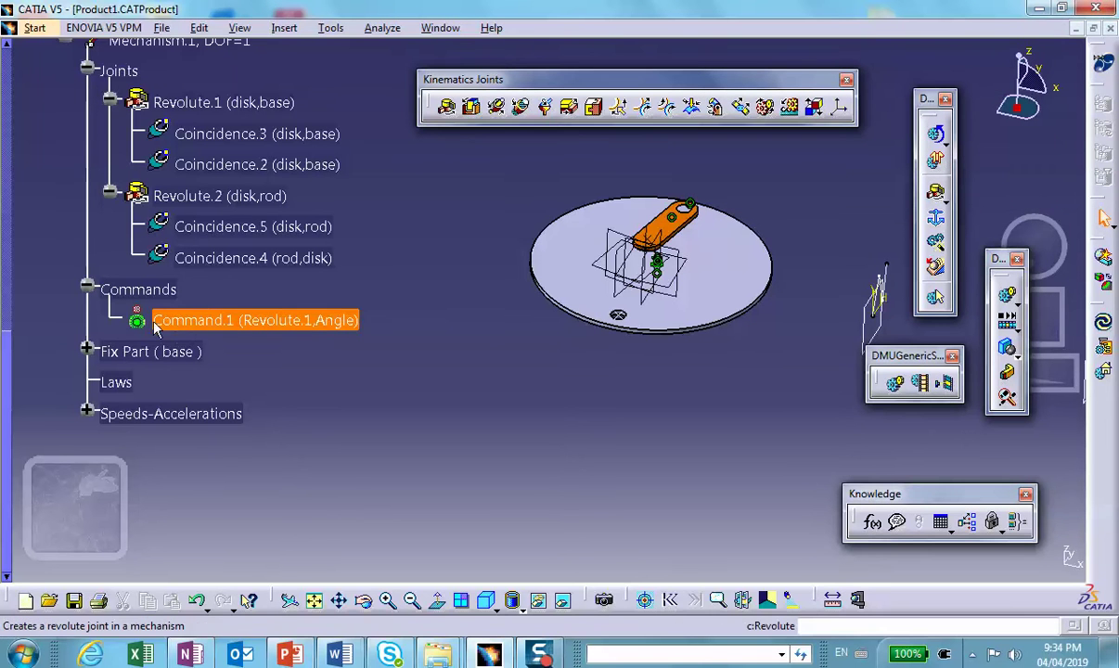
# Step: Remove the remaining Revolute.1 angle command from Mechanism.1
pyautogui.rightClick(228, 325)
pyautogui.click(290, 536)
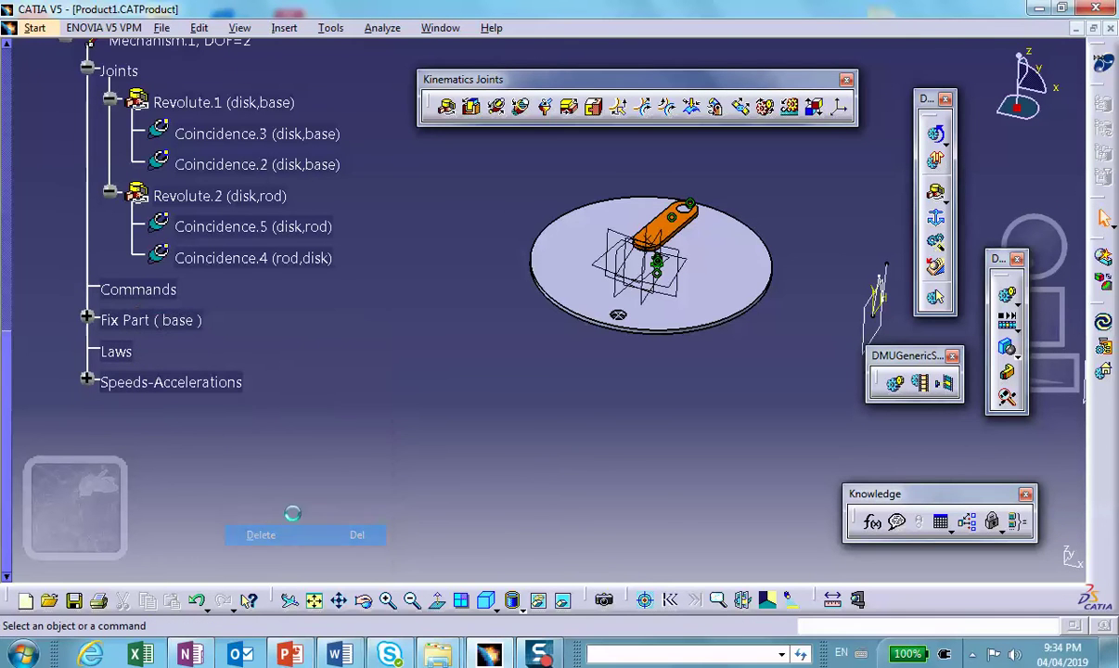
pyautogui.click(1006, 294)
pyautogui.click(969, 553)
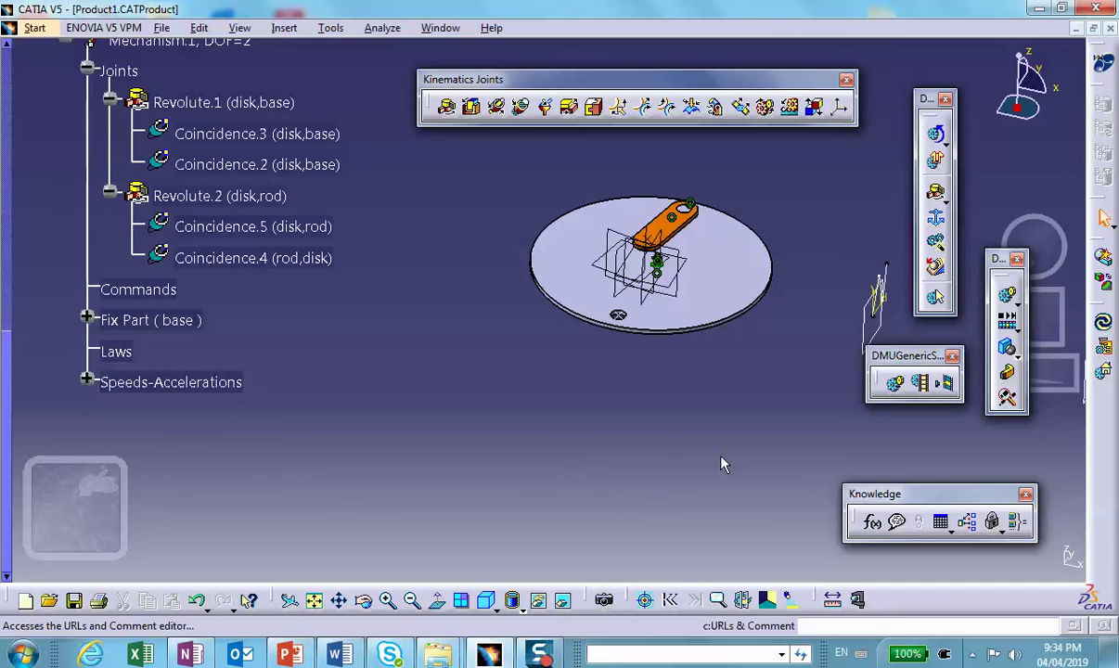
# Step: Switch the product to the Assembly Design workbench
pyautogui.click(31, 29)
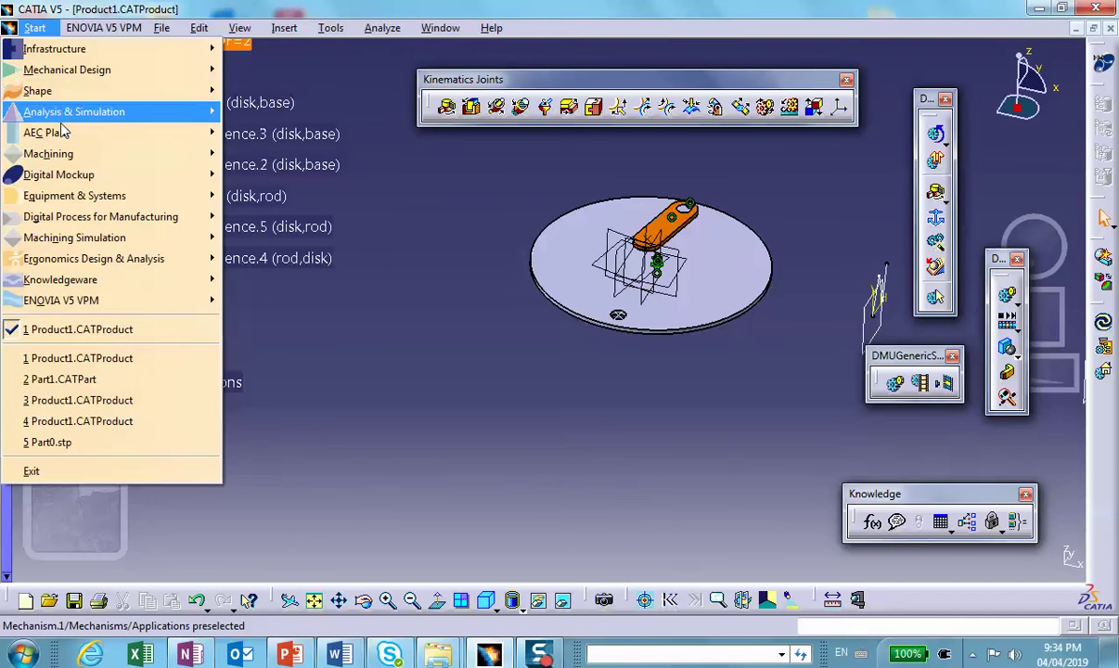
pyautogui.moveTo(58, 183)
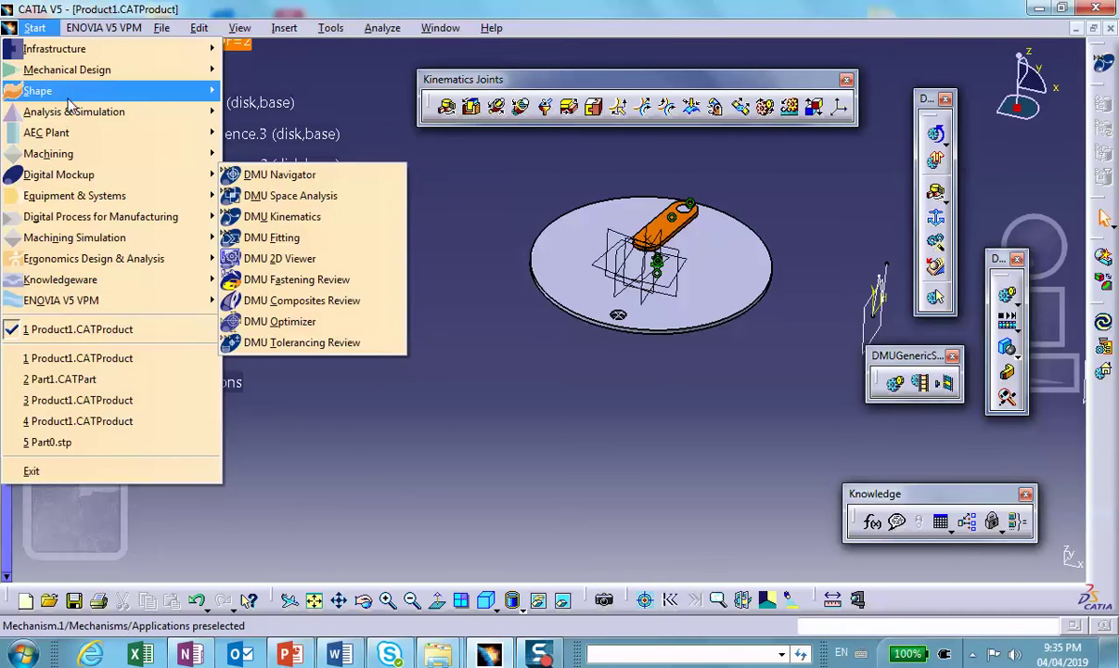
pyautogui.moveTo(79, 72)
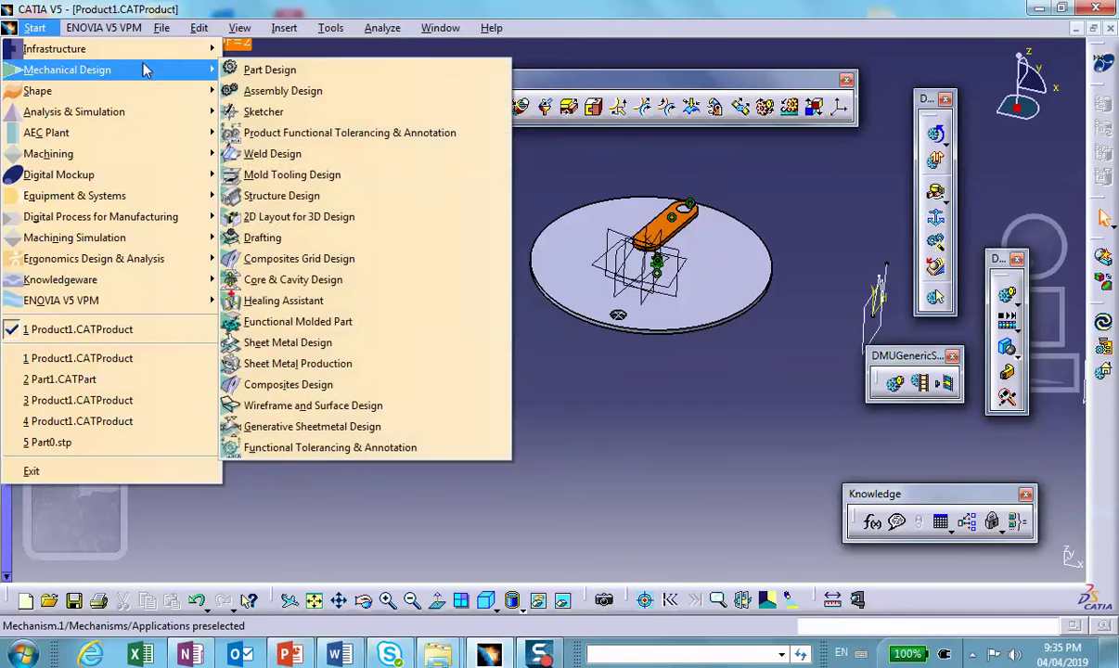
pyautogui.click(278, 91)
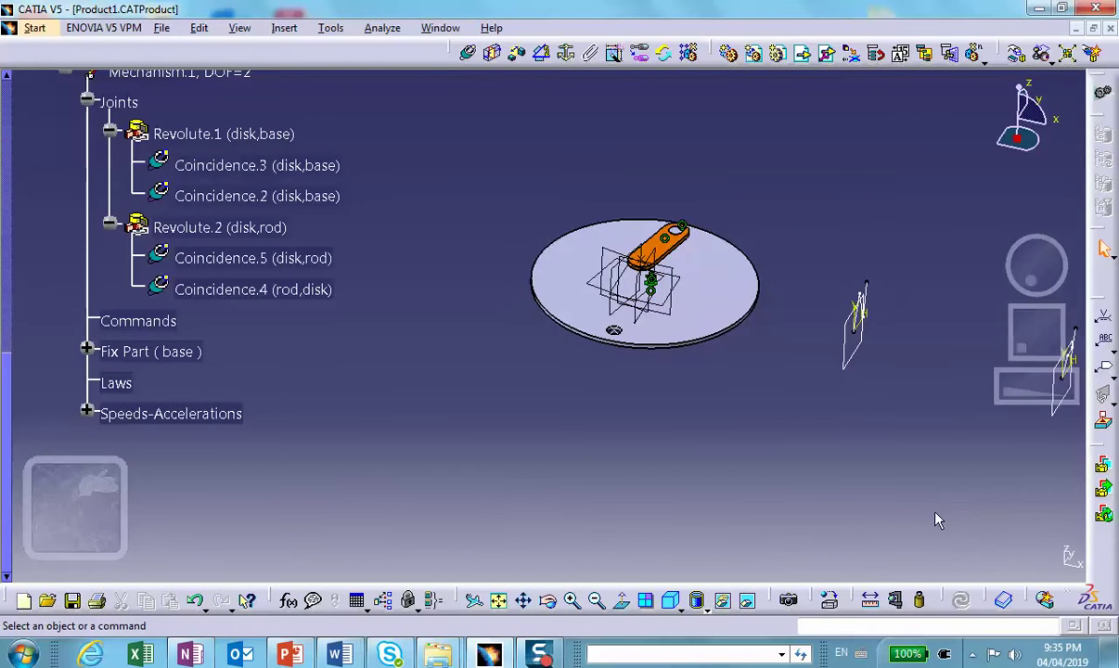
# Step: Constrain a reference plane of the rod coincident with the base's matching plane, using Same orientation, and update the assembly
pyautogui.moveTo(519, 283); pyautogui.dragTo(638, 289, button='middle')
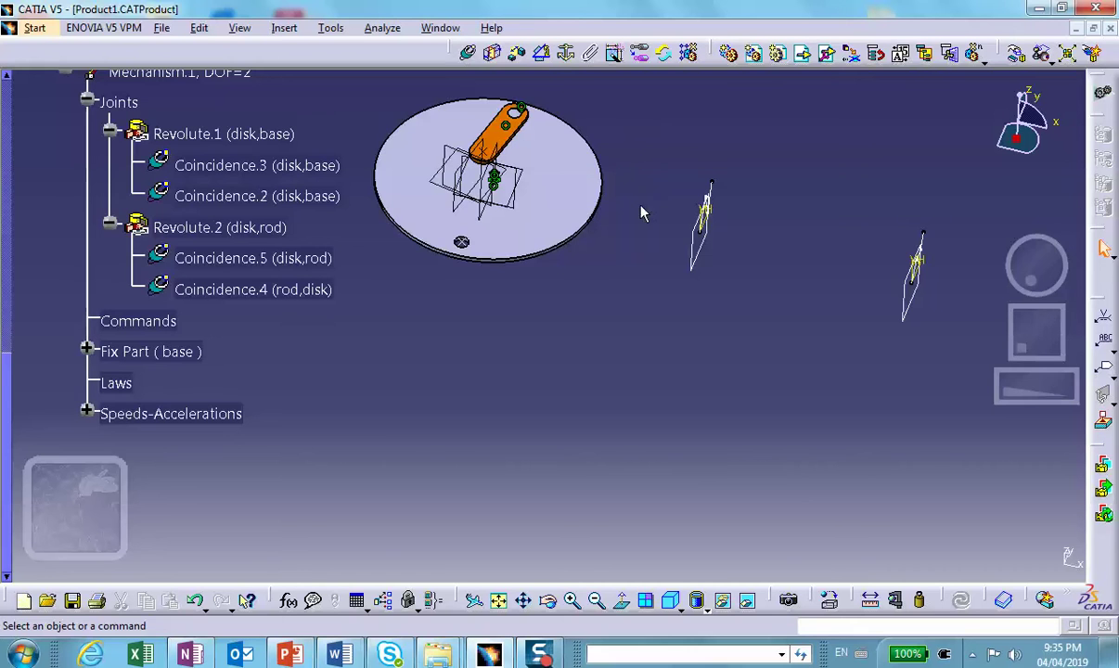
pyautogui.moveTo(680, 302); pyautogui.dragTo(627, 229, button='middle')
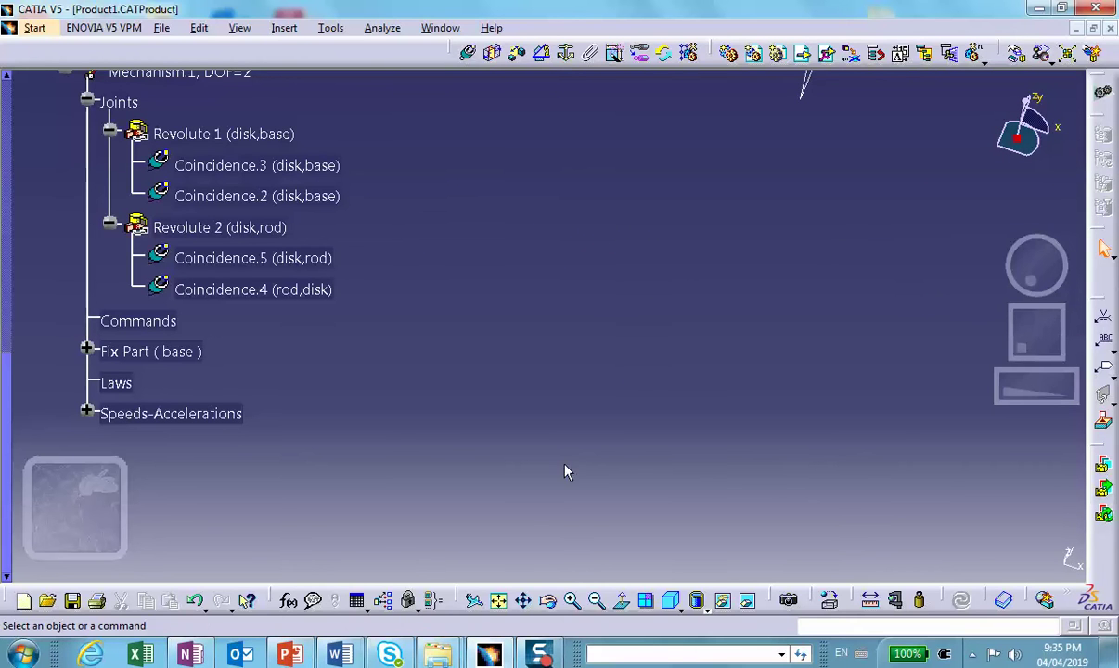
pyautogui.click(499, 600)
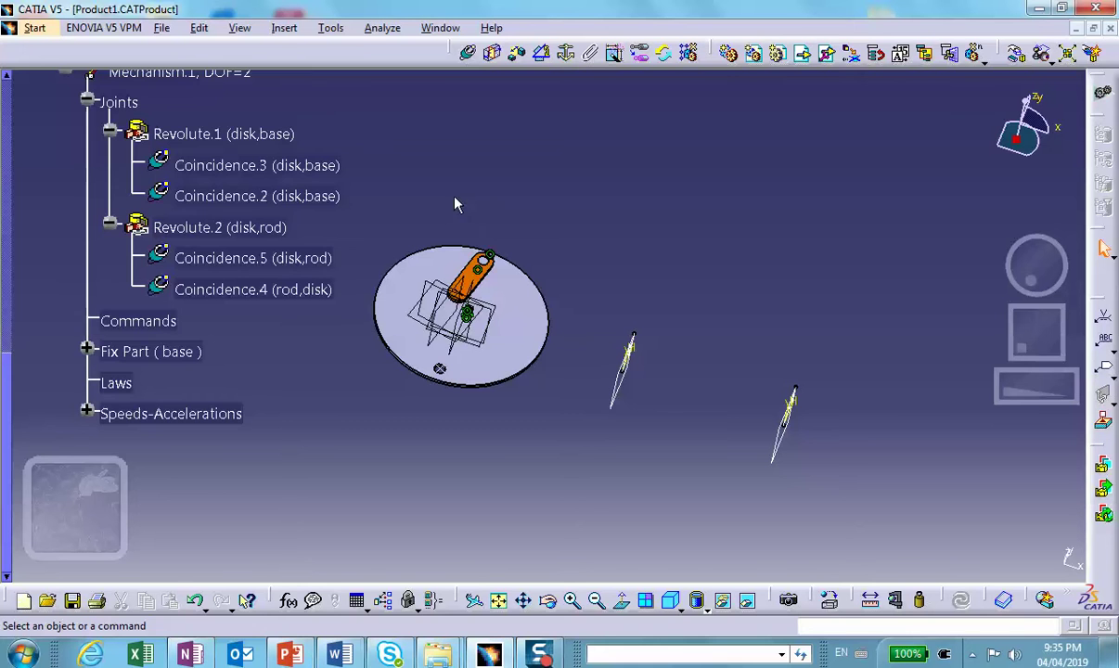
pyautogui.scroll(5, 329, 208)
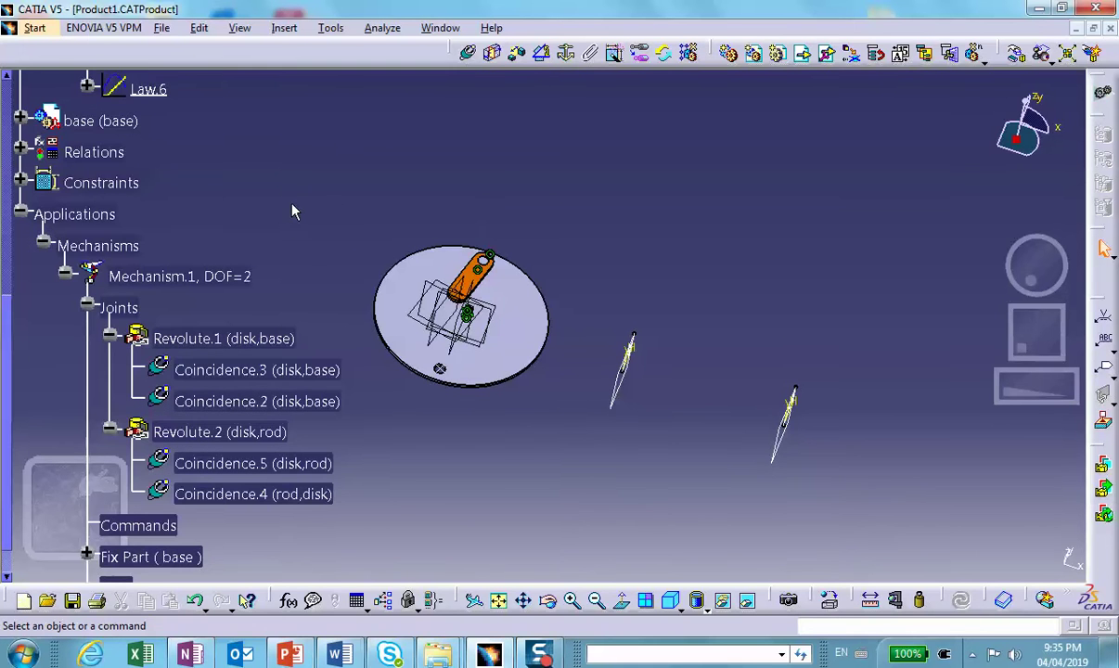
pyautogui.scroll(2, 189, 133)
pyautogui.scroll(-3, 307, 195)
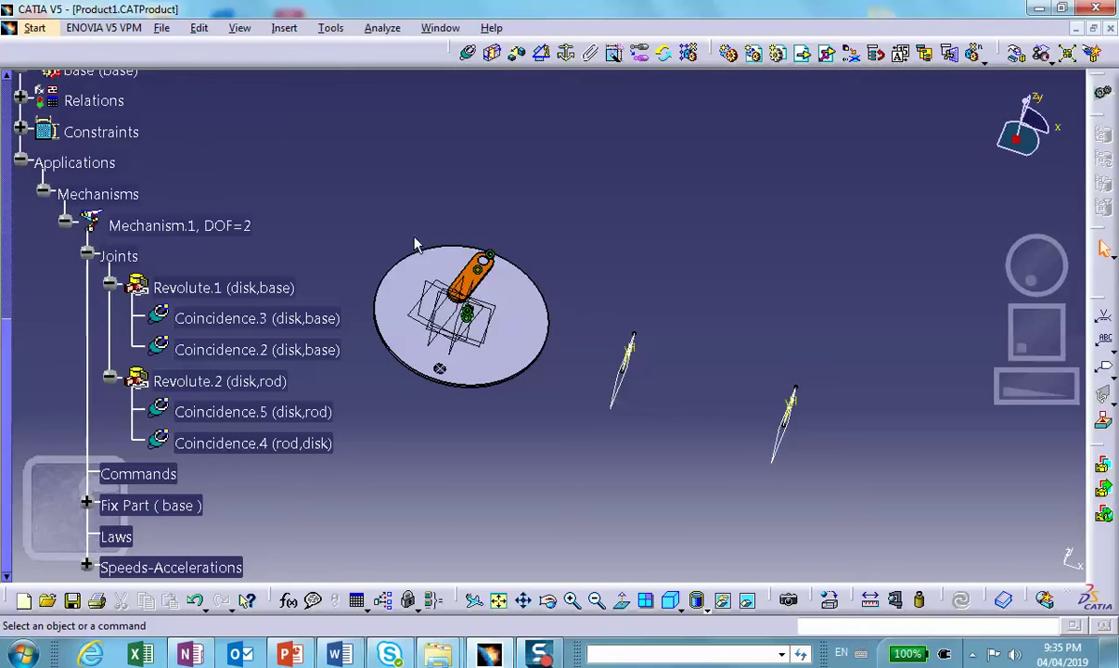
pyautogui.moveTo(520, 243); pyautogui.dragTo(696, 267, button='middle')
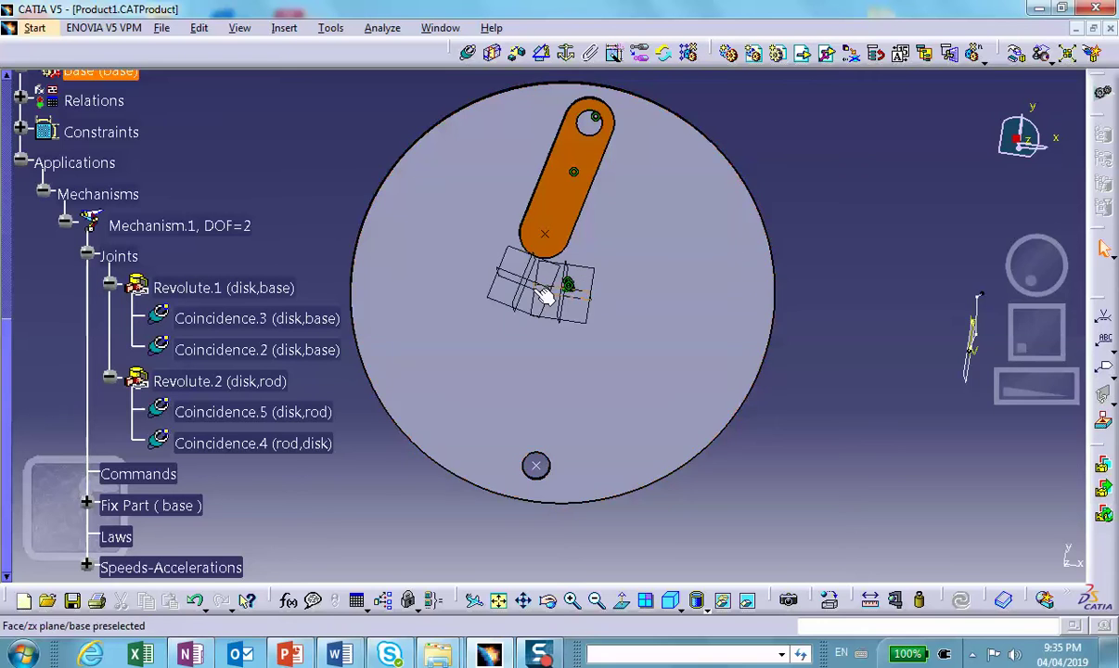
pyautogui.click(469, 55)
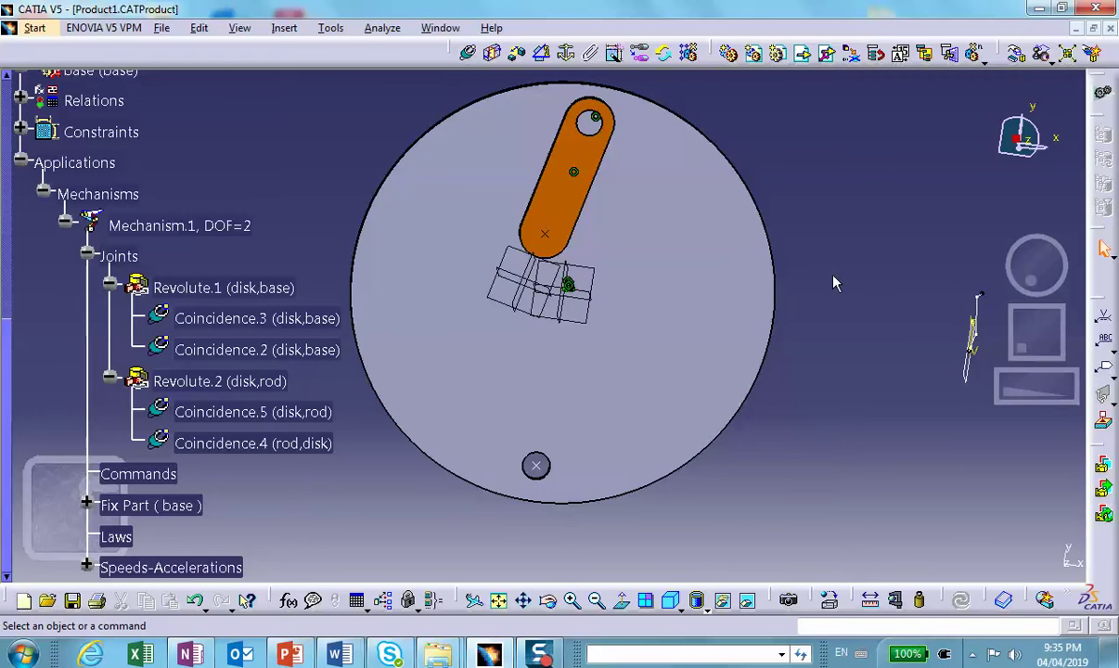
pyautogui.click(469, 54)
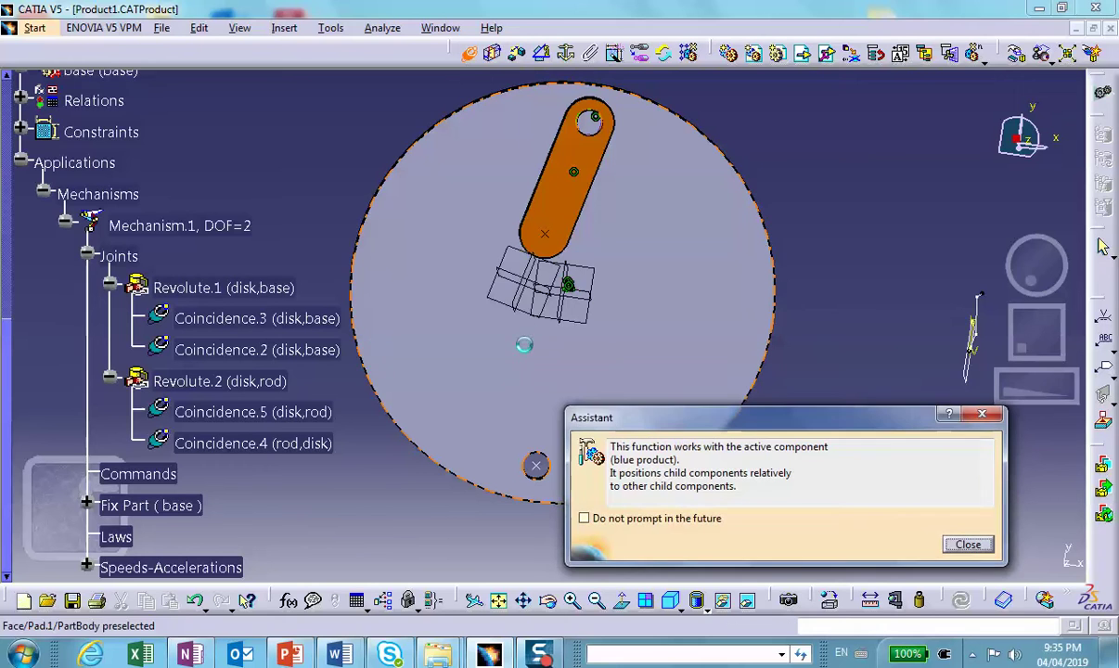
pyautogui.click(516, 304)
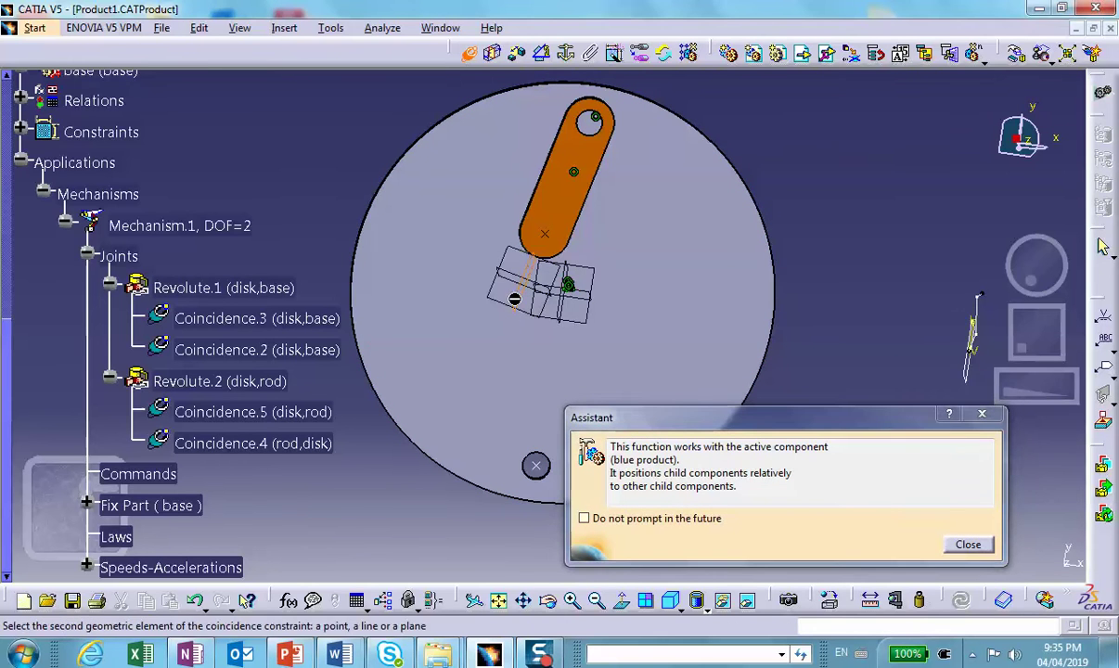
pyautogui.click(568, 304)
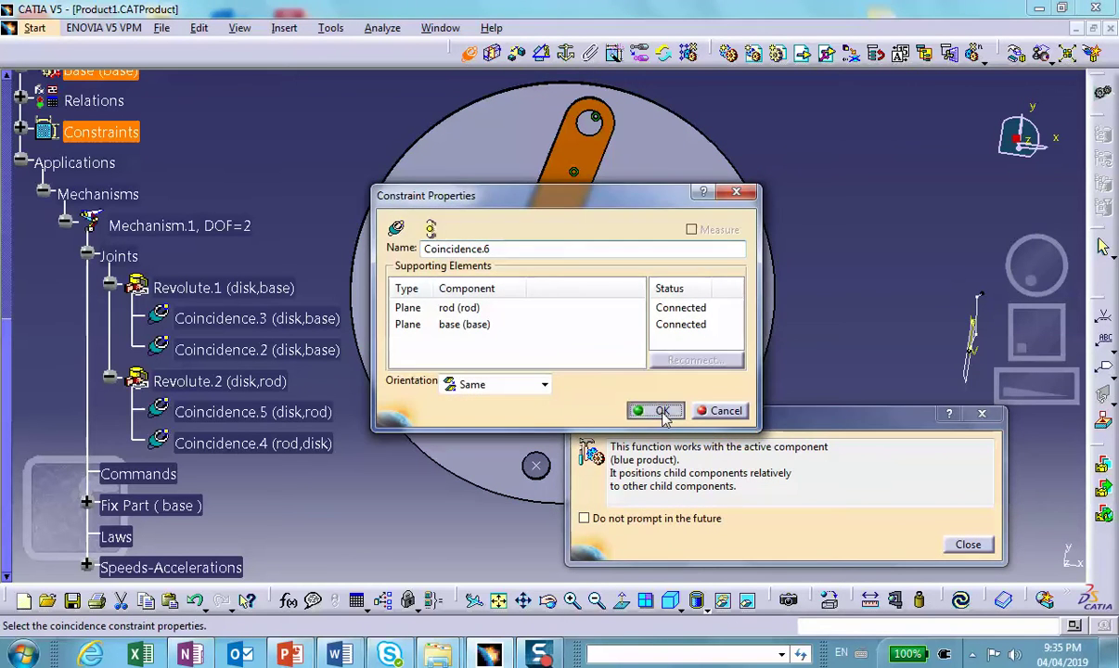
pyautogui.click(659, 411)
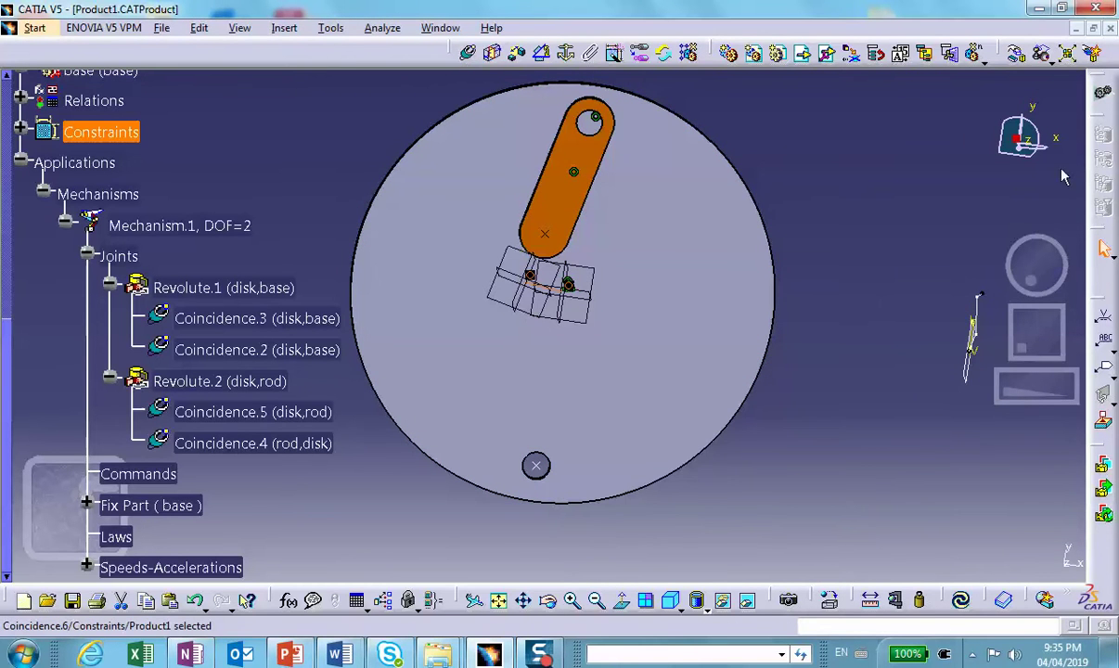
pyautogui.click(959, 600)
# Step: Switch the product back to the DMU Kinematics workbench
pyautogui.moveTo(512, 230); pyautogui.dragTo(362, 135, button='middle')
pyautogui.click(35, 28)
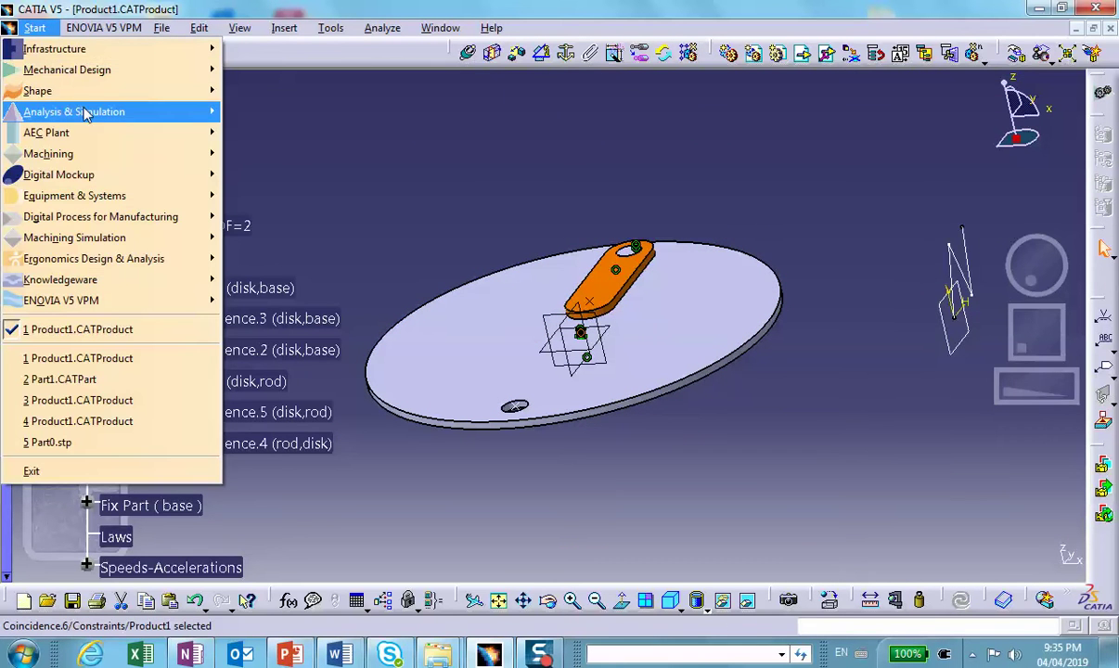
pyautogui.moveTo(105, 176)
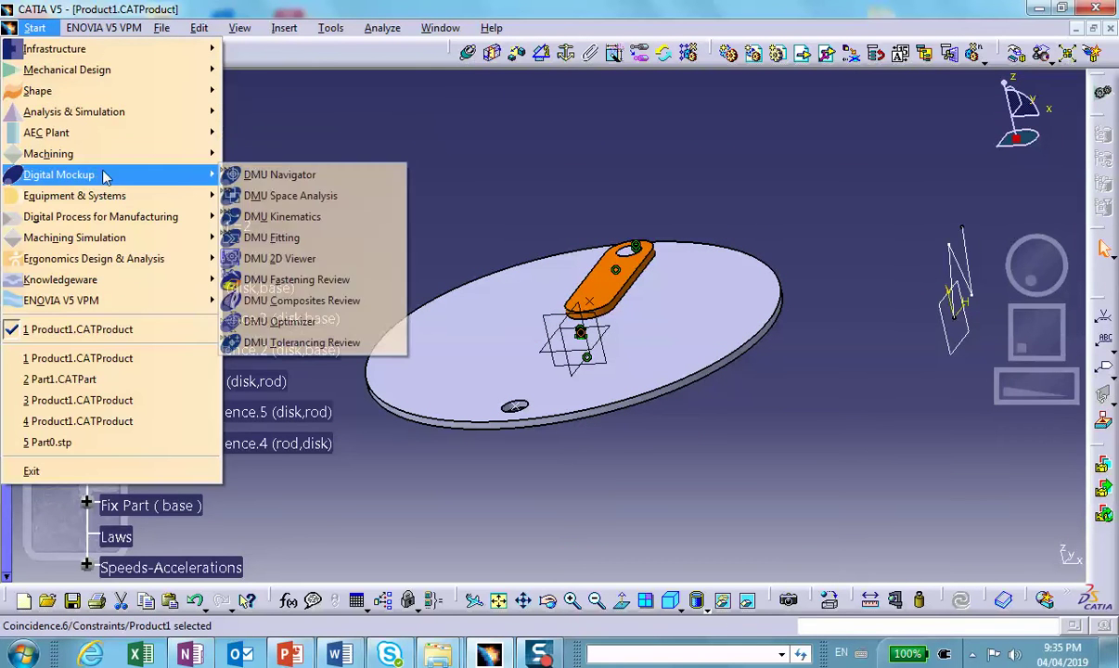
pyautogui.click(274, 216)
# Step: Make the disk-to-base joint Revolute.1 angle driven
pyautogui.moveTo(733, 223); pyautogui.dragTo(594, 241, button='middle')
pyautogui.scroll(-5, 216, 276)
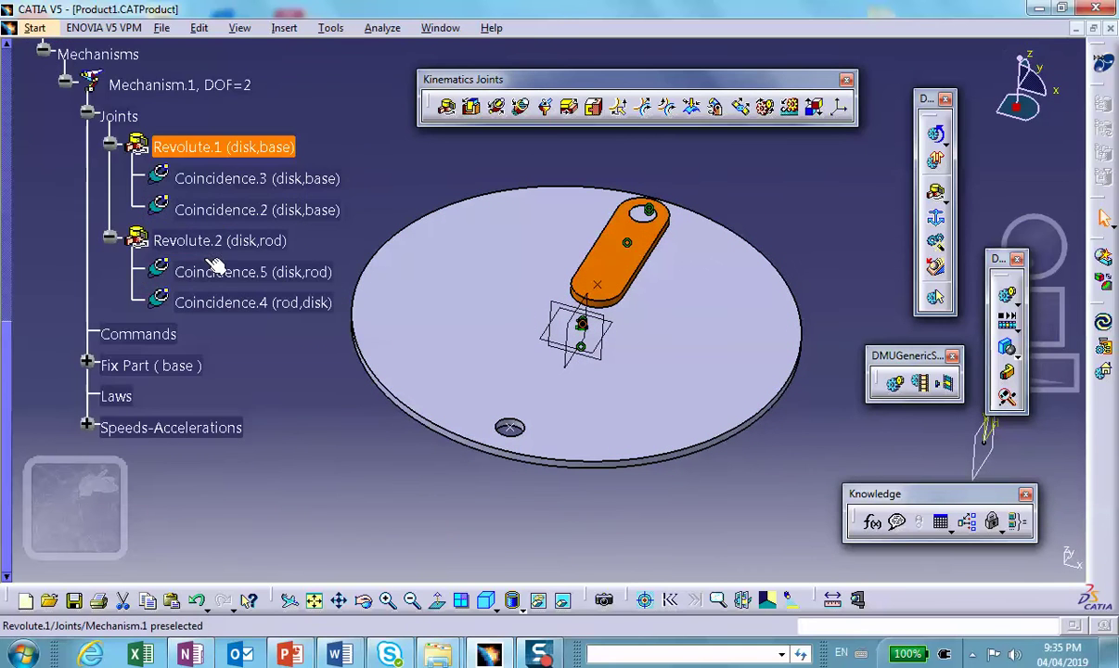
pyautogui.doubleClick(259, 94)
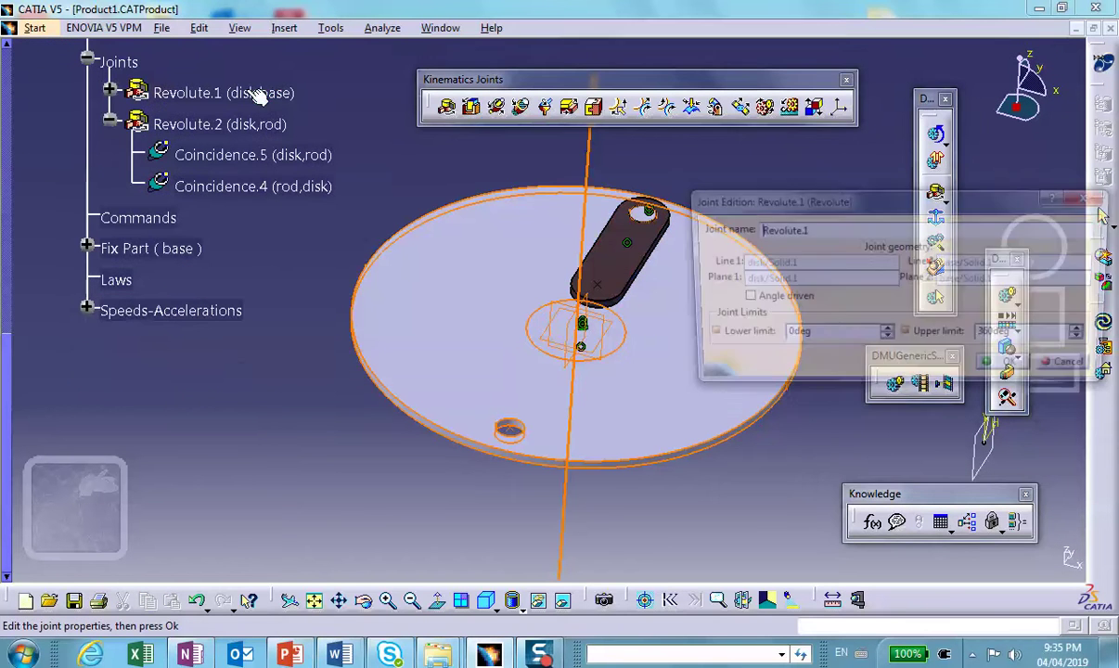
pyautogui.click(742, 298)
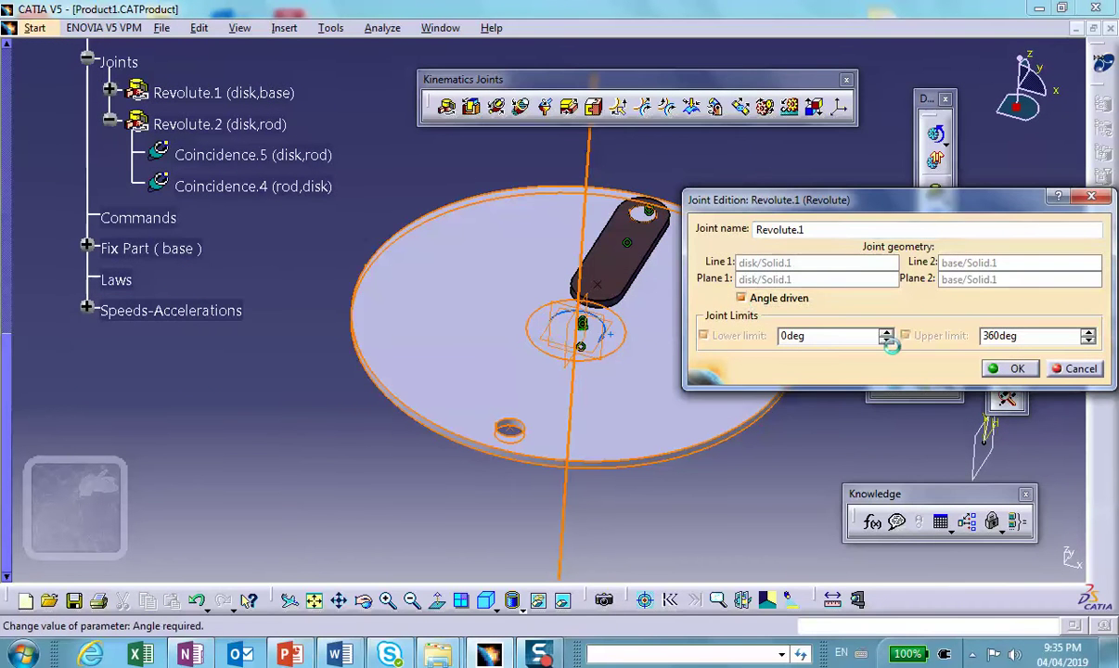
pyautogui.click(1025, 369)
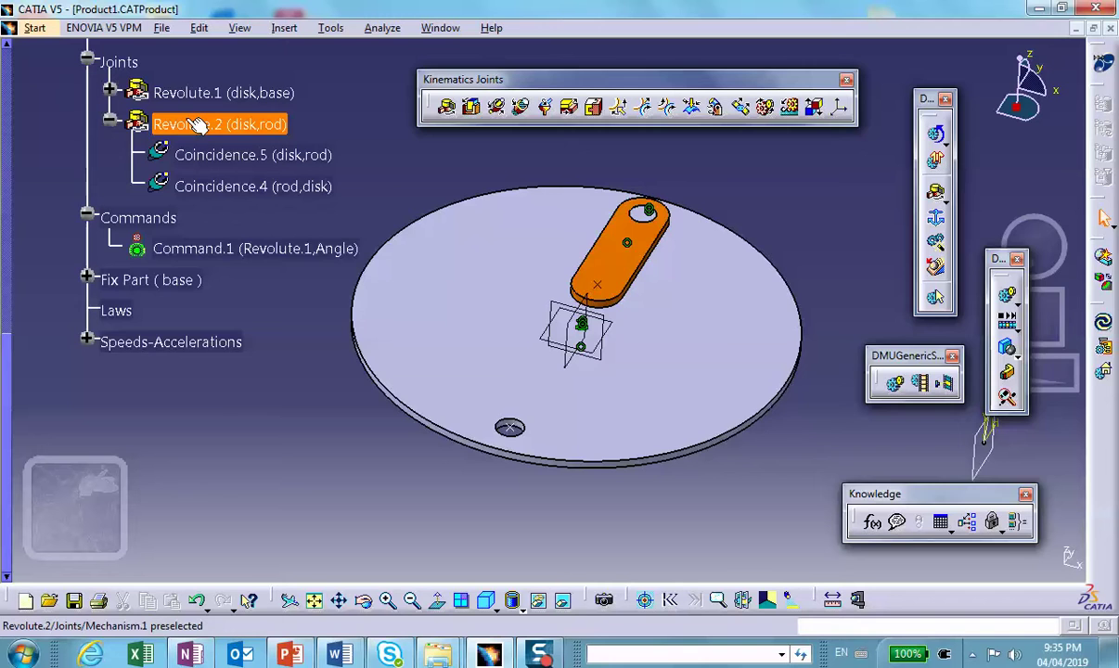
# Step: Try to make the disk-to-rod joint Revolute.2 angle driven as well, and leave the joint's settings
pyautogui.doubleClick(197, 126)
pyautogui.click(741, 299)
pyautogui.click(1015, 369)
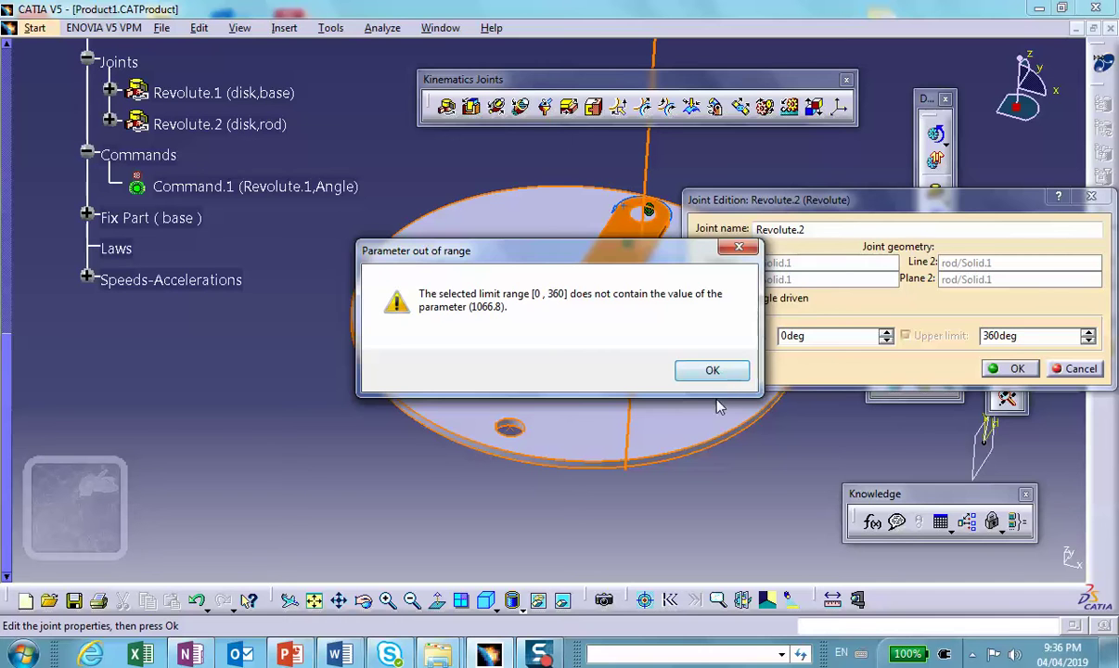
pyautogui.click(733, 369)
pyautogui.click(1079, 370)
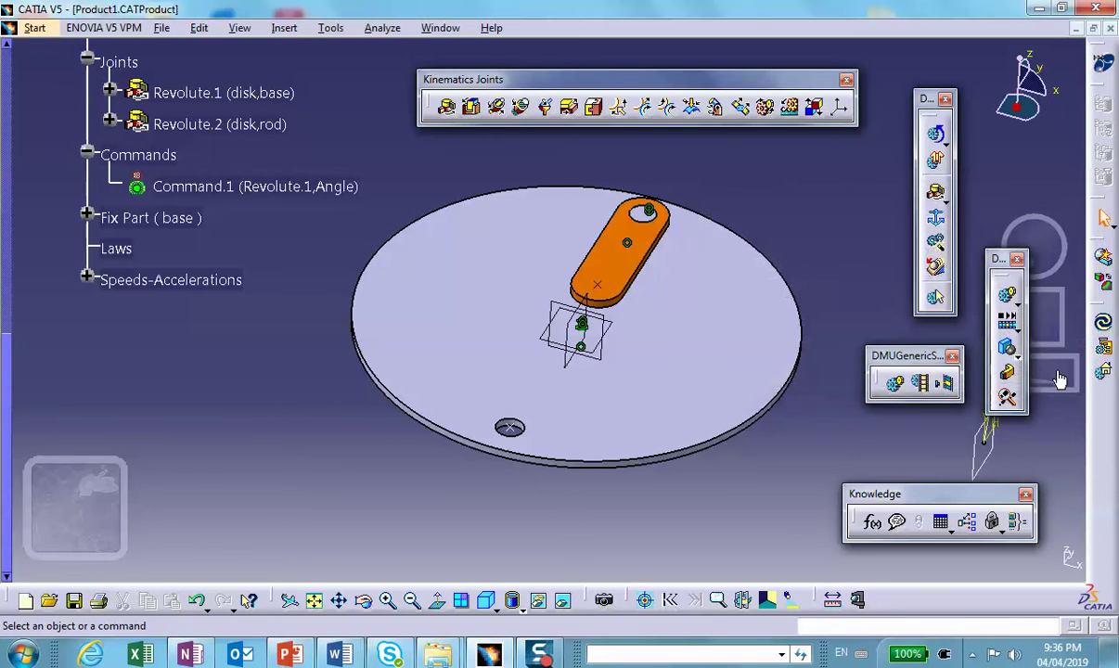
# Step: Check whether Mechanism.1 can be simulated with the Revolute.1 command alone, and close the simulation
pyautogui.moveTo(575, 336); pyautogui.dragTo(542, 314, button='middle')
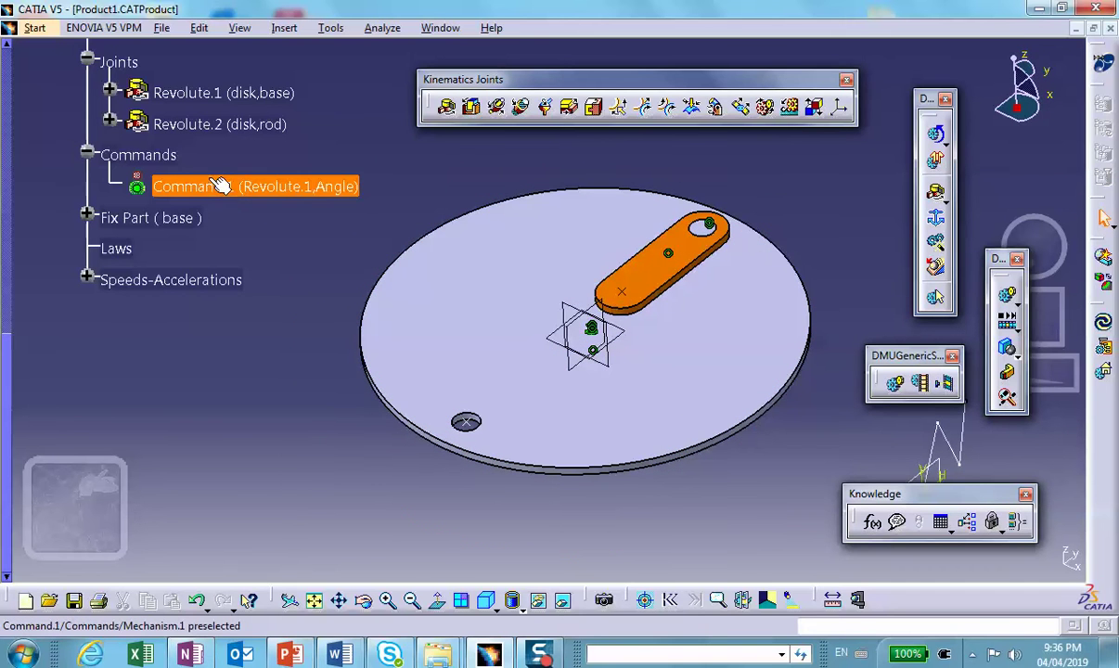
pyautogui.moveTo(312, 208); pyautogui.dragTo(607, 217, button='middle')
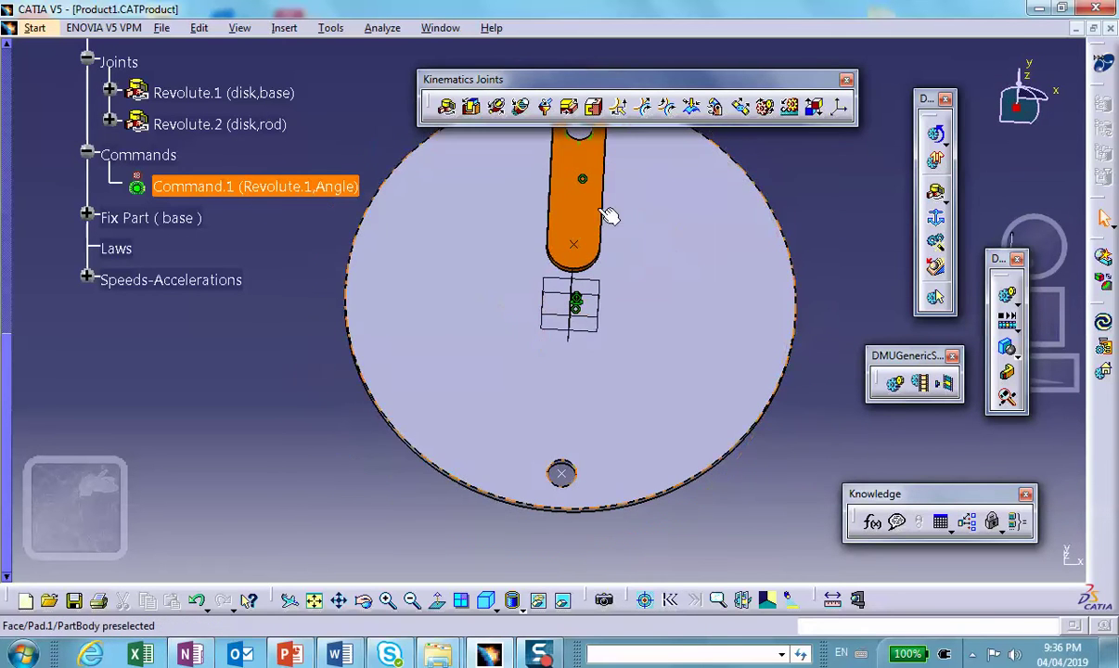
pyautogui.click(937, 144)
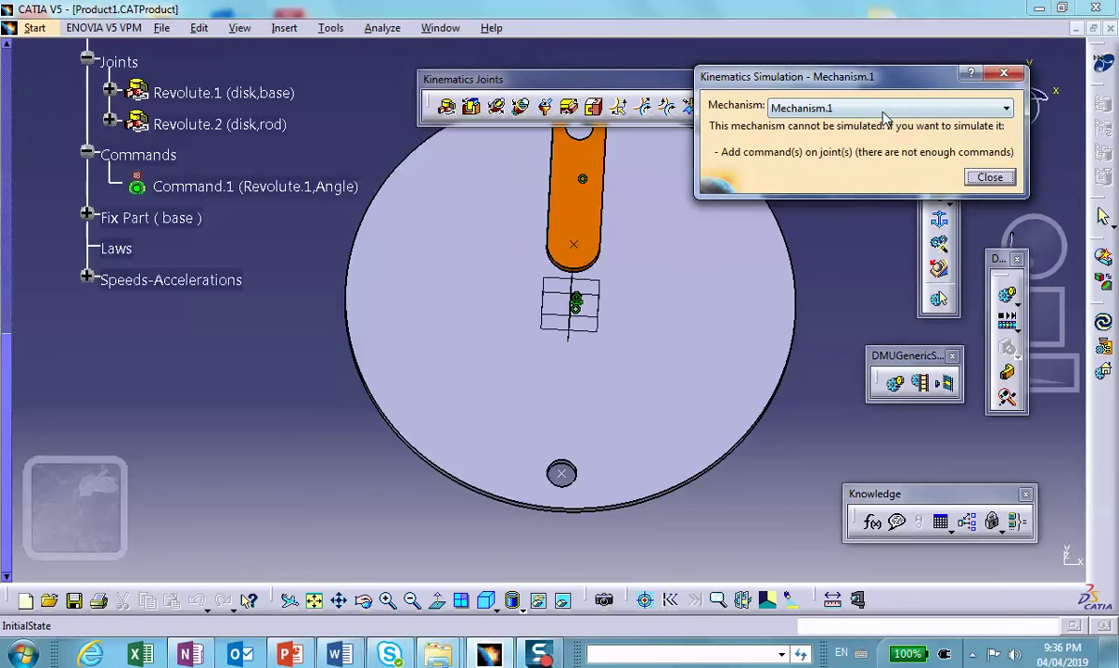
pyautogui.click(990, 177)
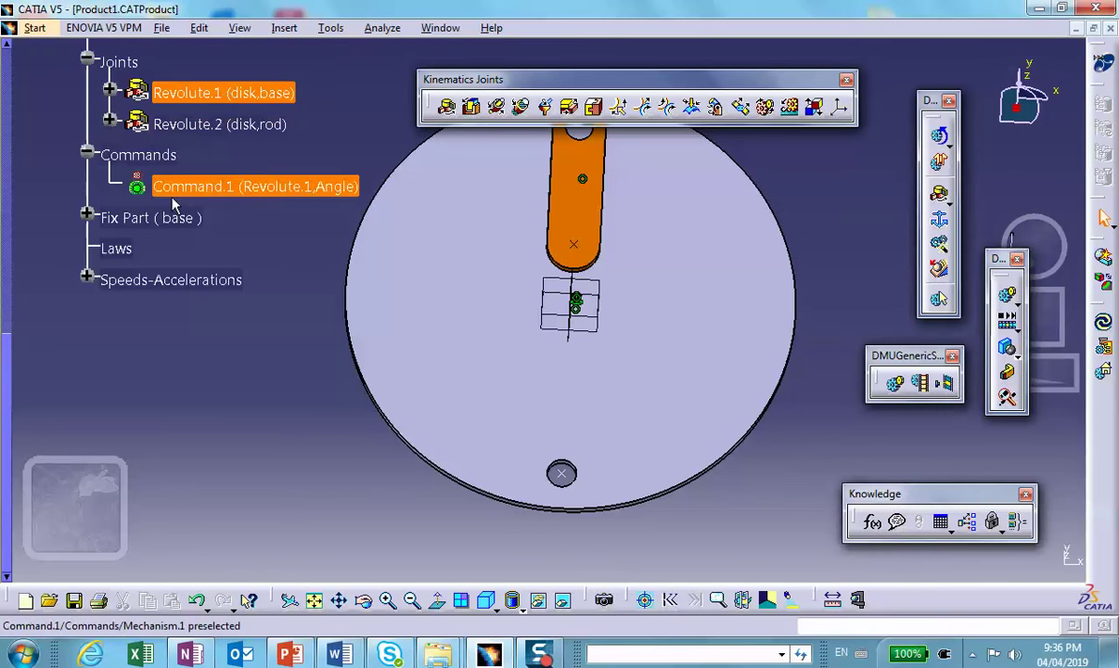
# Step: Delete the Revolute.1 angle command from Mechanism.1
pyautogui.moveTo(557, 288); pyautogui.dragTo(543, 218, button='middle')
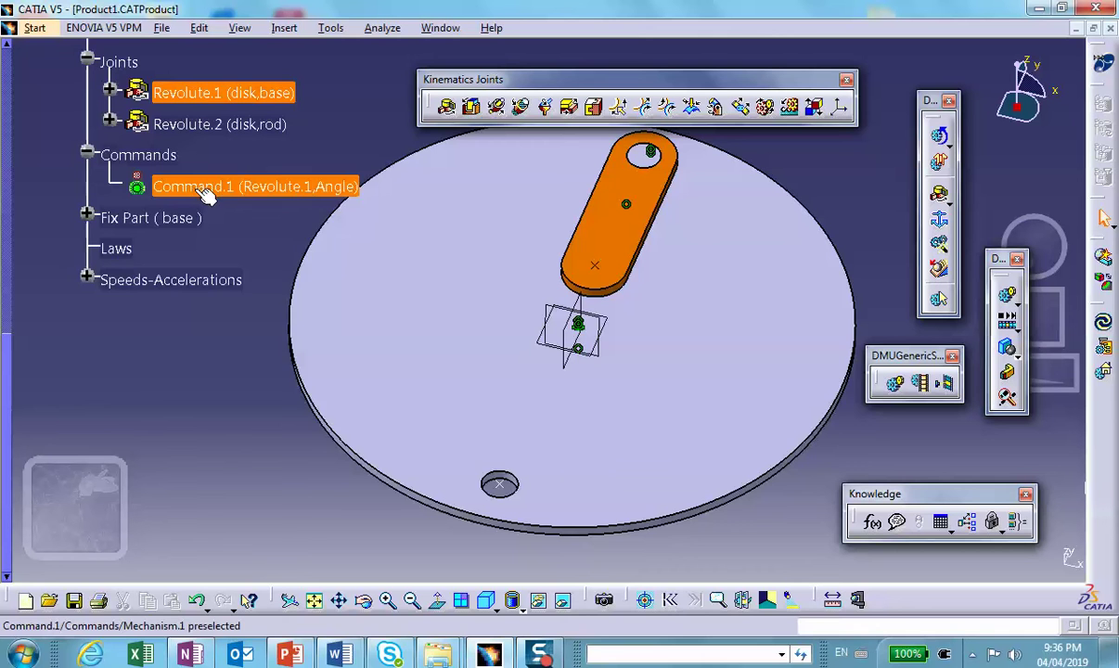
pyautogui.rightClick(189, 189)
pyautogui.click(232, 397)
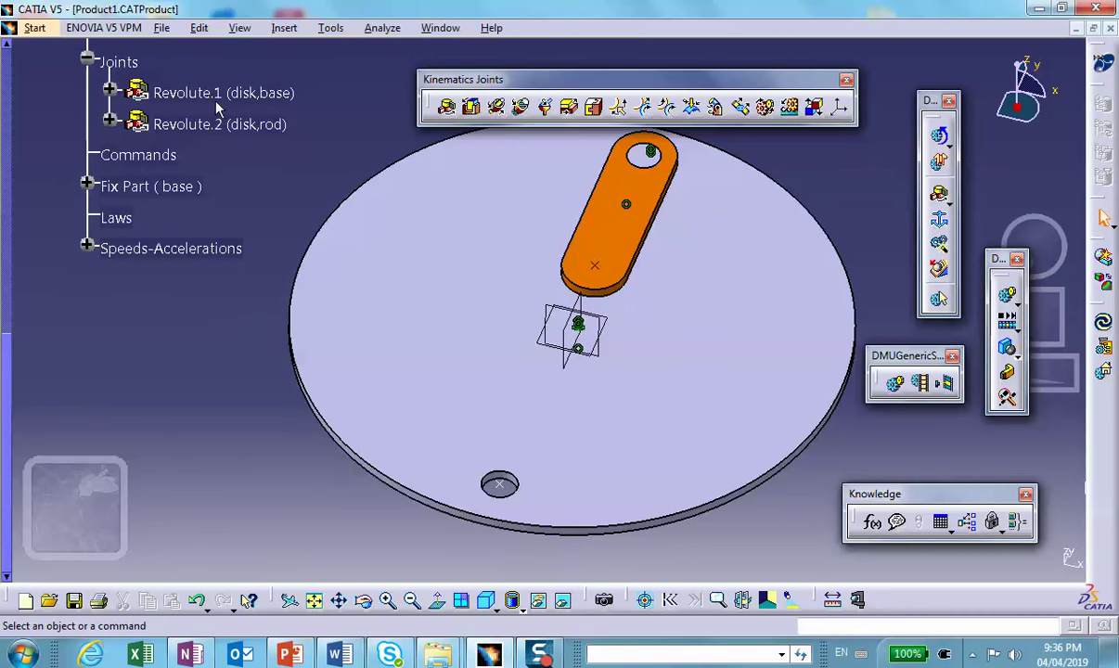
# Step: Make the disk-to-rod joint Revolute.2 angle driven, ahead of the disk-to-base joint
pyautogui.click(246, 123)
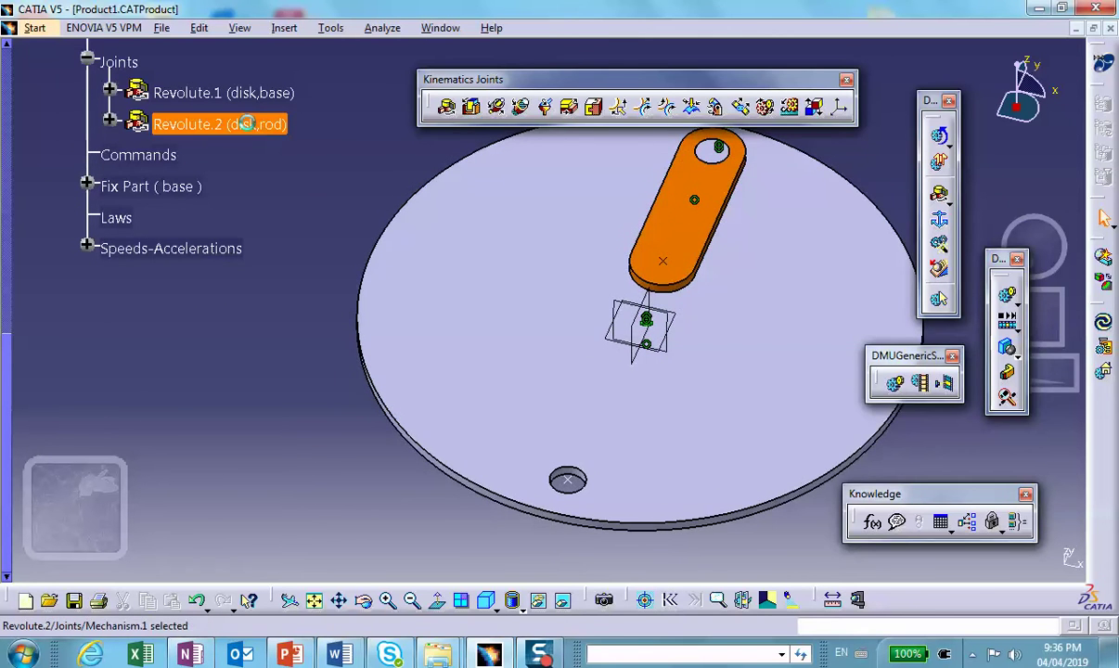
pyautogui.doubleClick(246, 123)
pyautogui.click(741, 299)
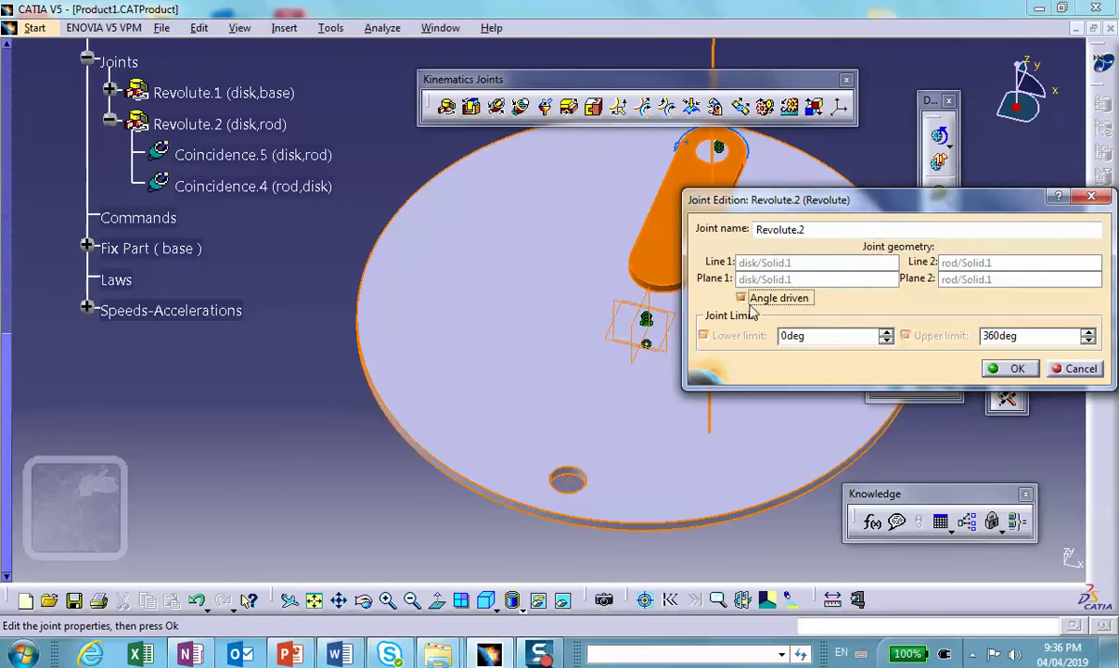
pyautogui.click(1008, 368)
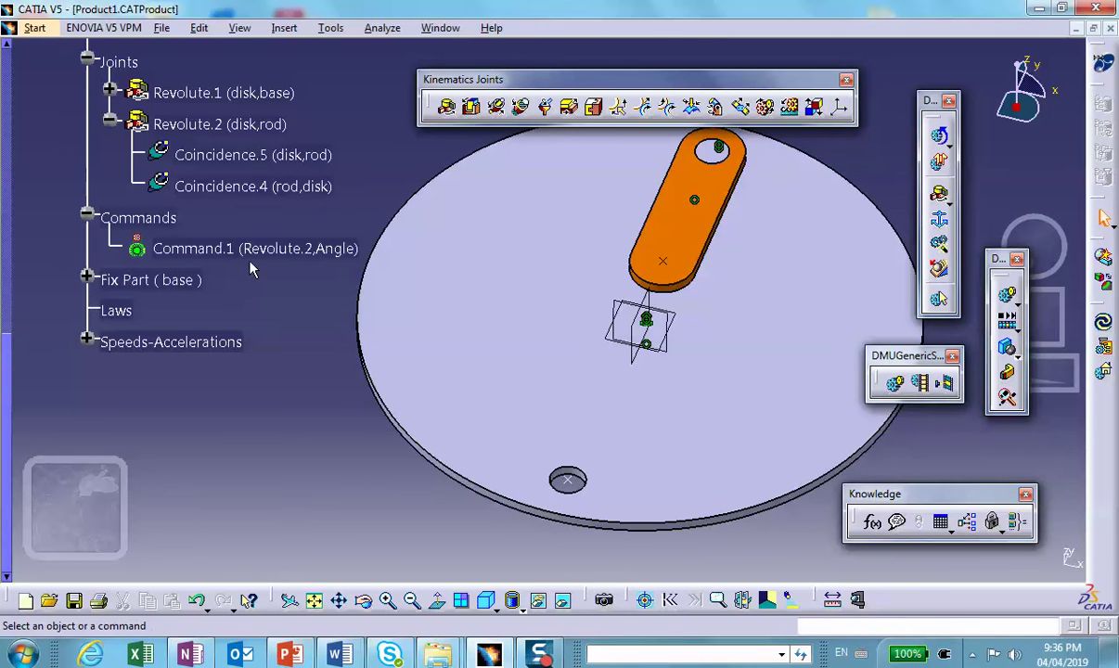
# Step: Make the disk-to-base joint Revolute.1 angle driven as the mechanism's second command
pyautogui.doubleClick(252, 93)
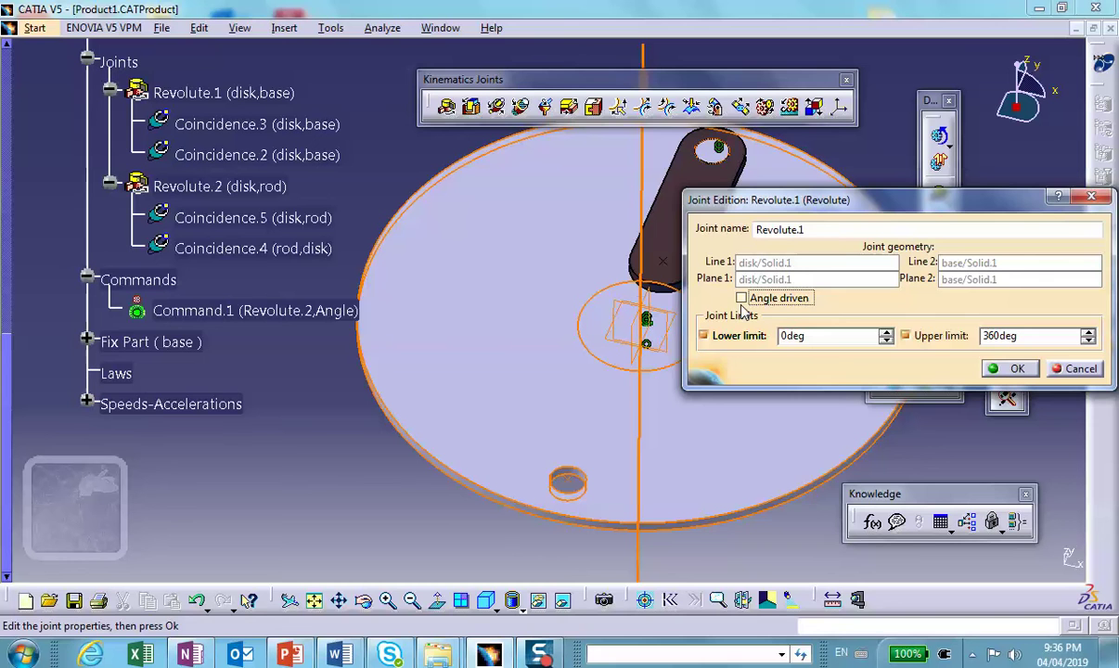
pyautogui.click(994, 370)
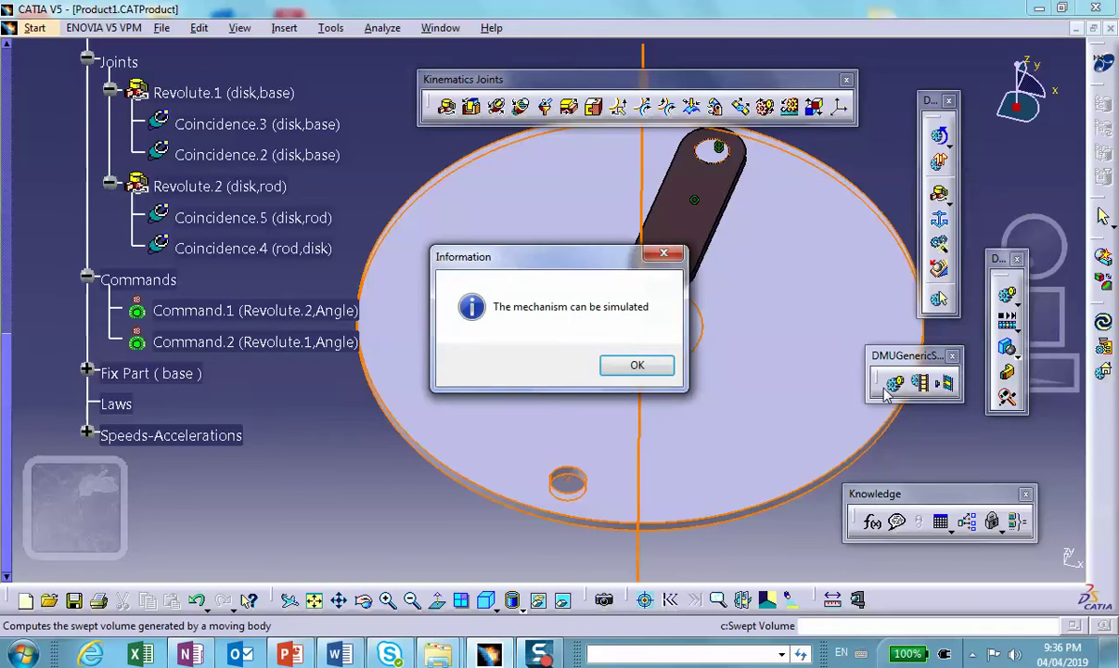
pyautogui.click(636, 368)
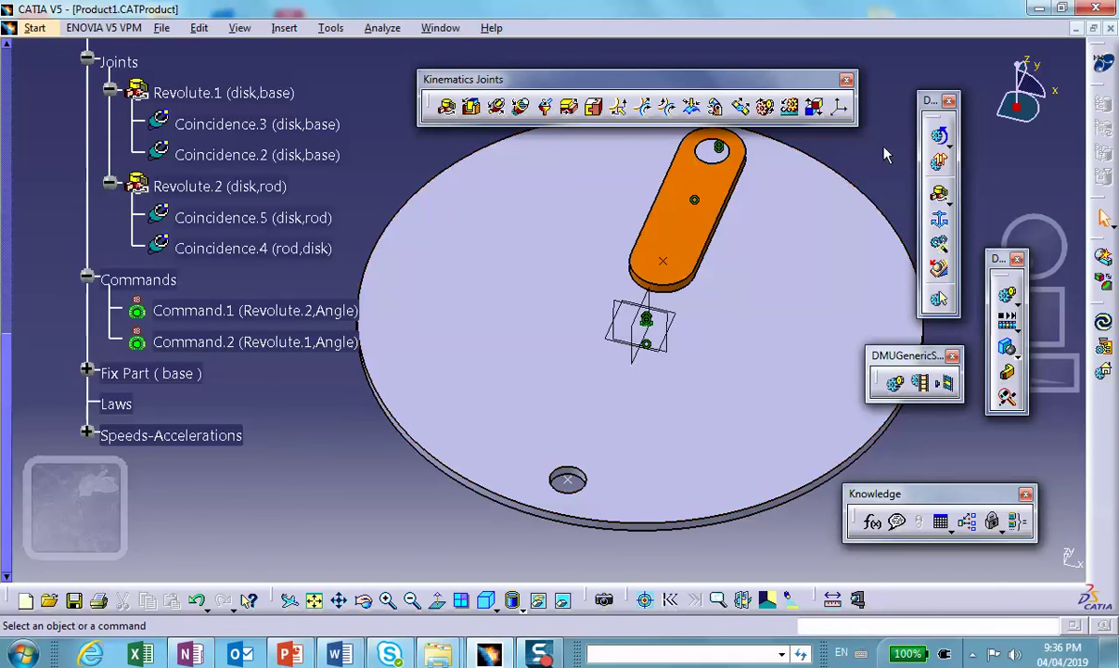
# Step: Check the start values of both angle commands in the Mechanism.1 simulation, and close it
pyautogui.click(939, 136)
pyautogui.moveTo(816, 139)
pyautogui.mouseDown()
pyautogui.moveTo(840, 135)
pyautogui.moveTo(782, 137)
pyautogui.moveTo(833, 152)
pyautogui.moveTo(811, 152)
pyautogui.mouseUp()
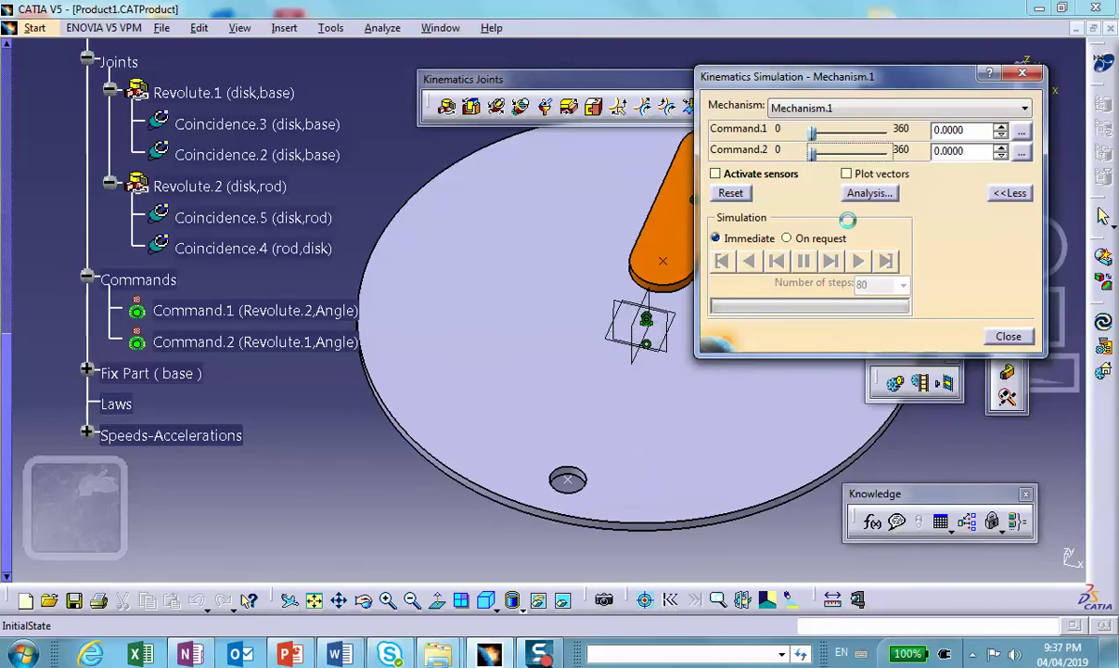
pyautogui.click(1007, 338)
pyautogui.moveTo(477, 167); pyautogui.dragTo(503, 167, button='middle')
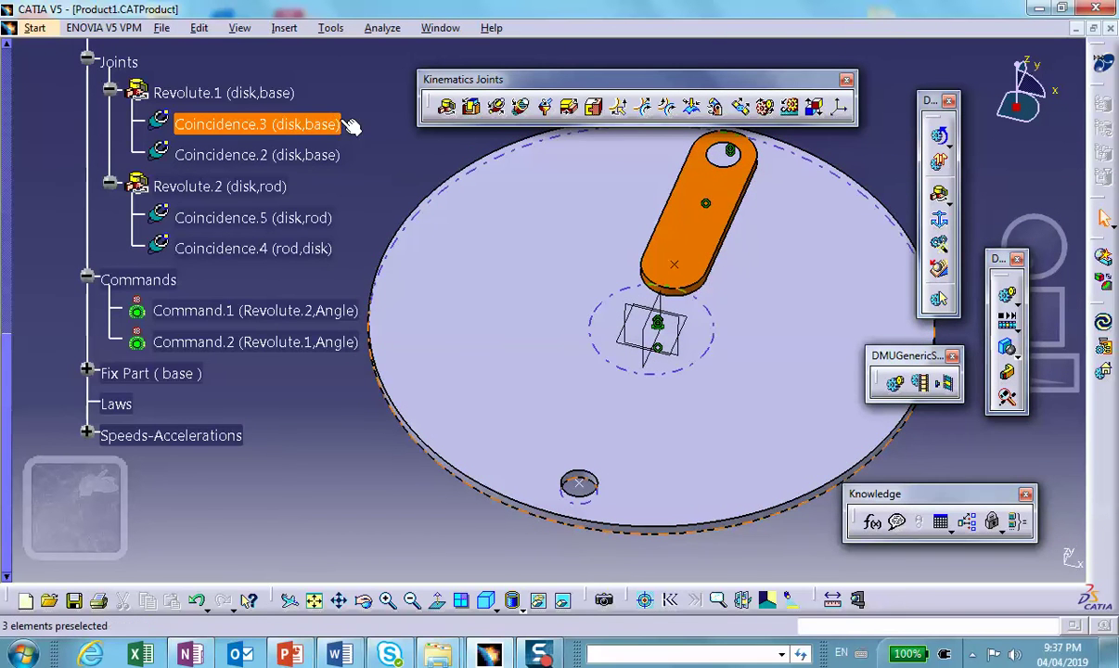
pyautogui.click(241, 312)
pyautogui.doubleClick(242, 312)
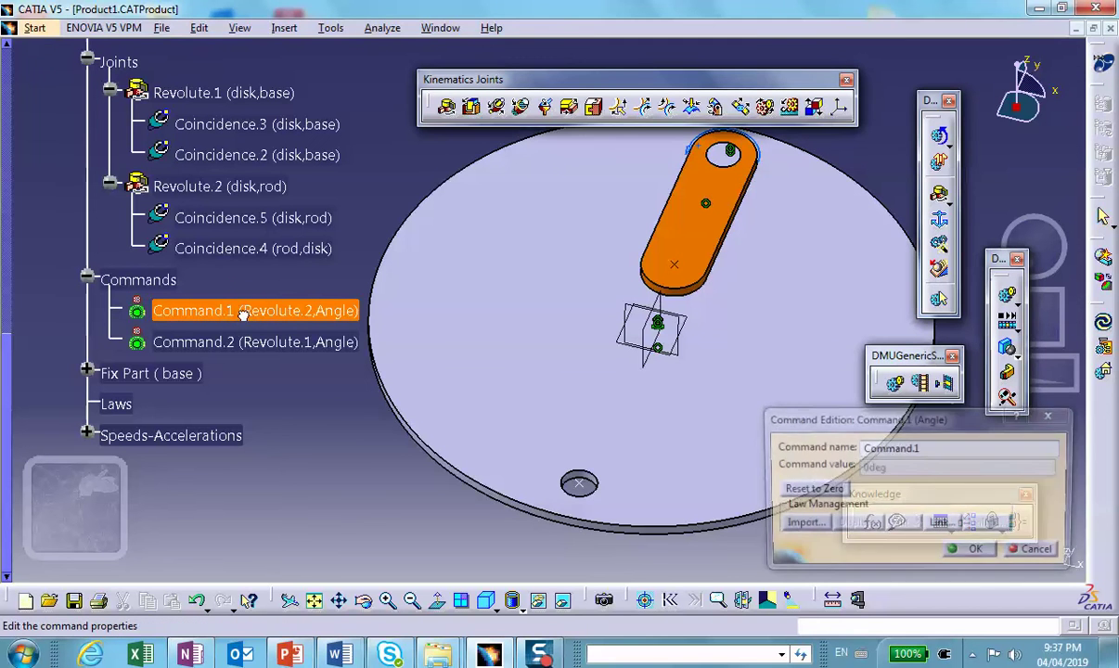
pyautogui.click(1036, 553)
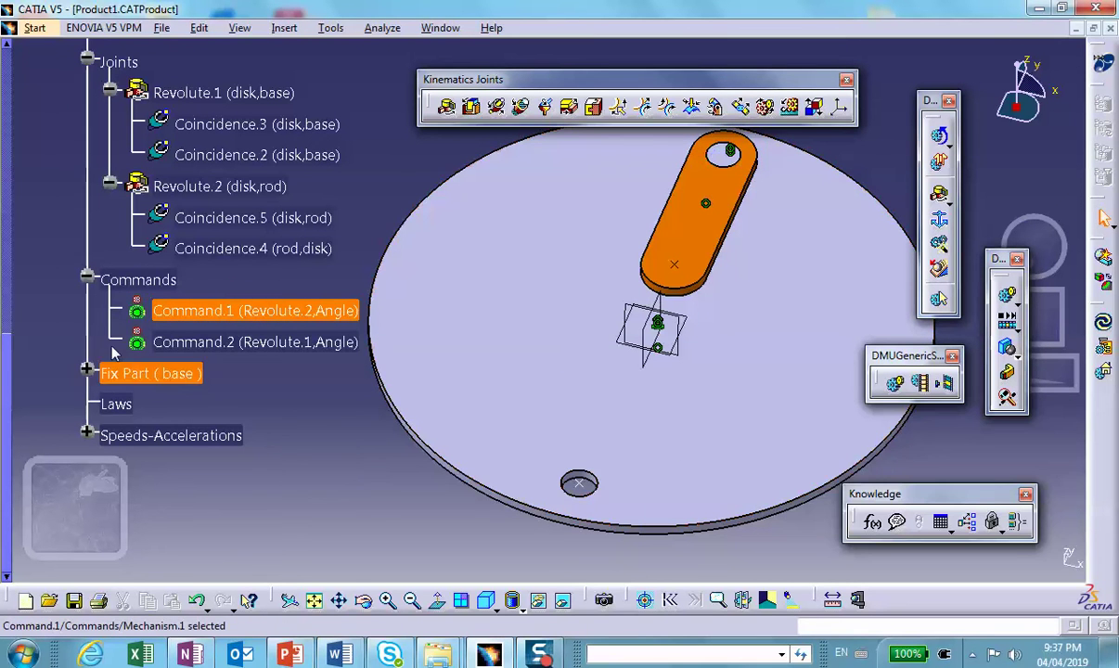
# Step: Check the properties of the disk-to-rod angle command Command.1 and the joint settings of the disk-to-base joint Revolute.1
pyautogui.click(229, 320)
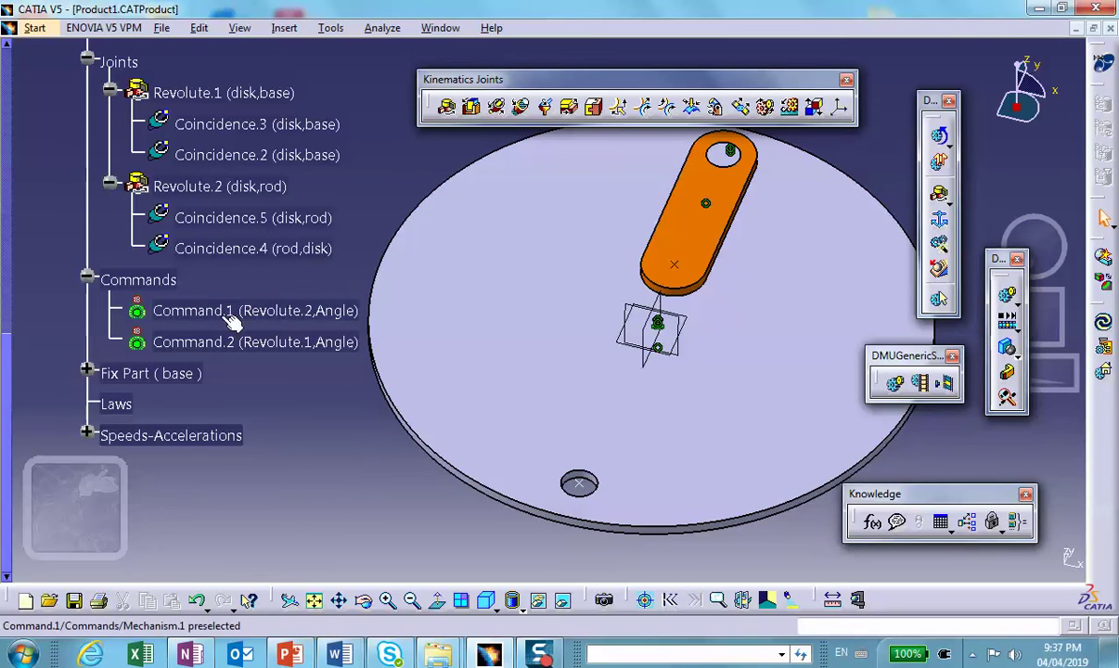
pyautogui.doubleClick(231, 315)
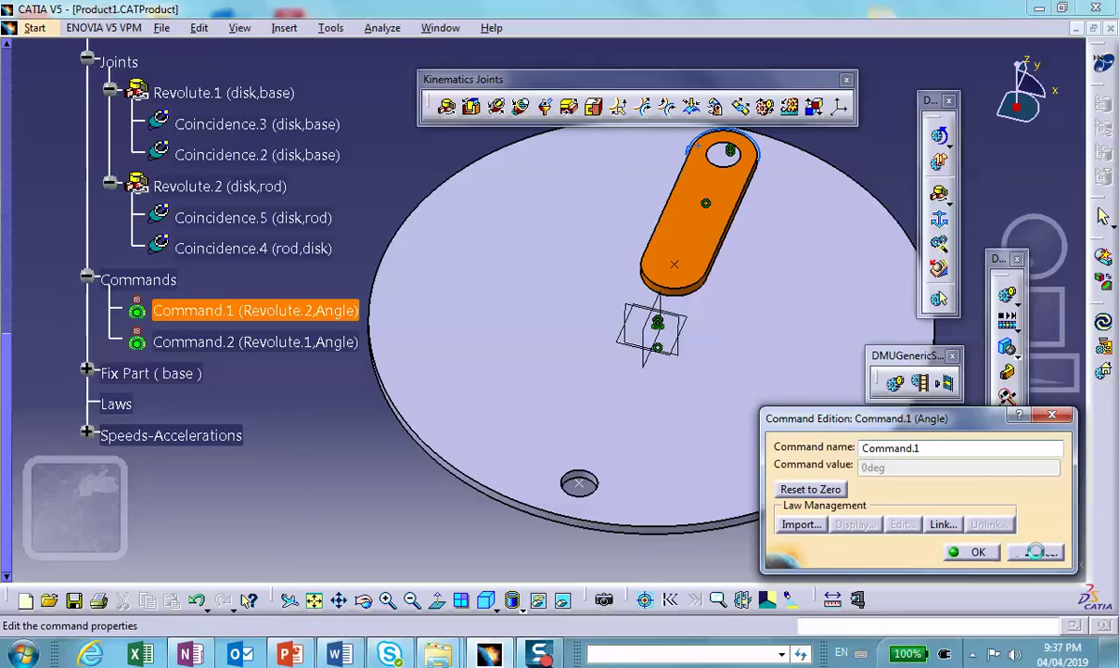
pyautogui.click(973, 553)
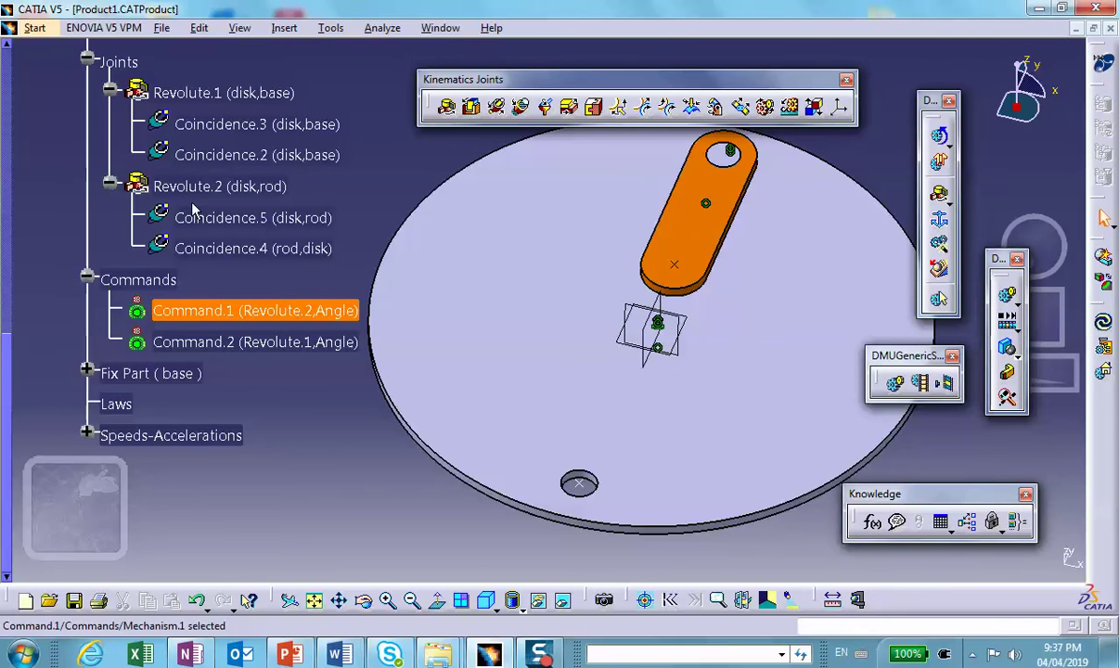
pyautogui.doubleClick(222, 92)
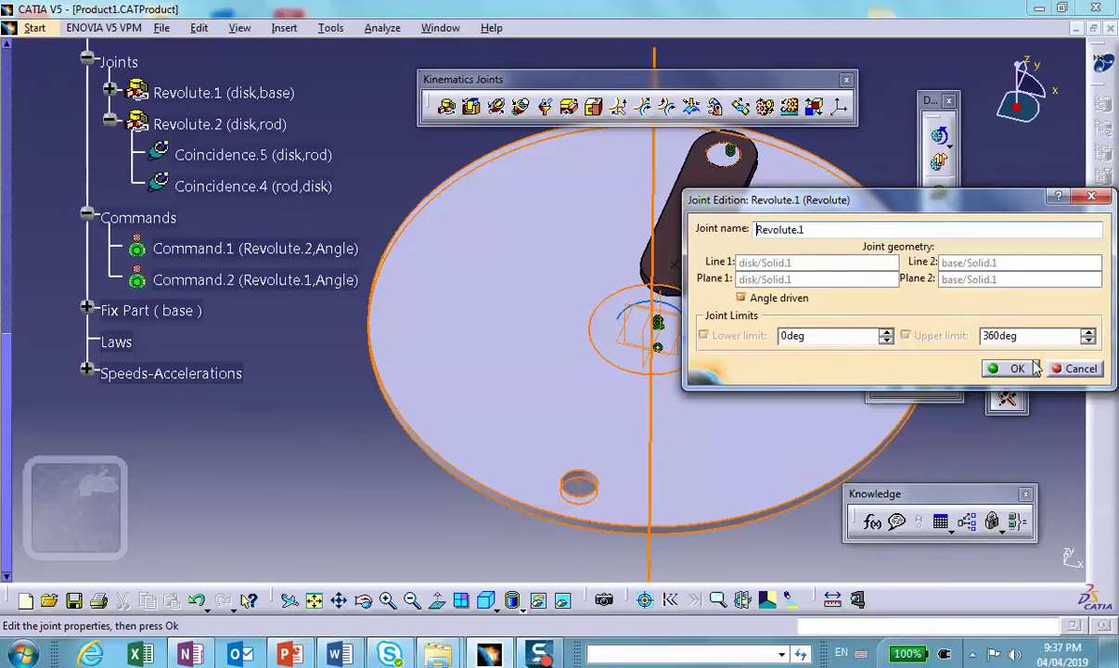
pyautogui.click(1075, 370)
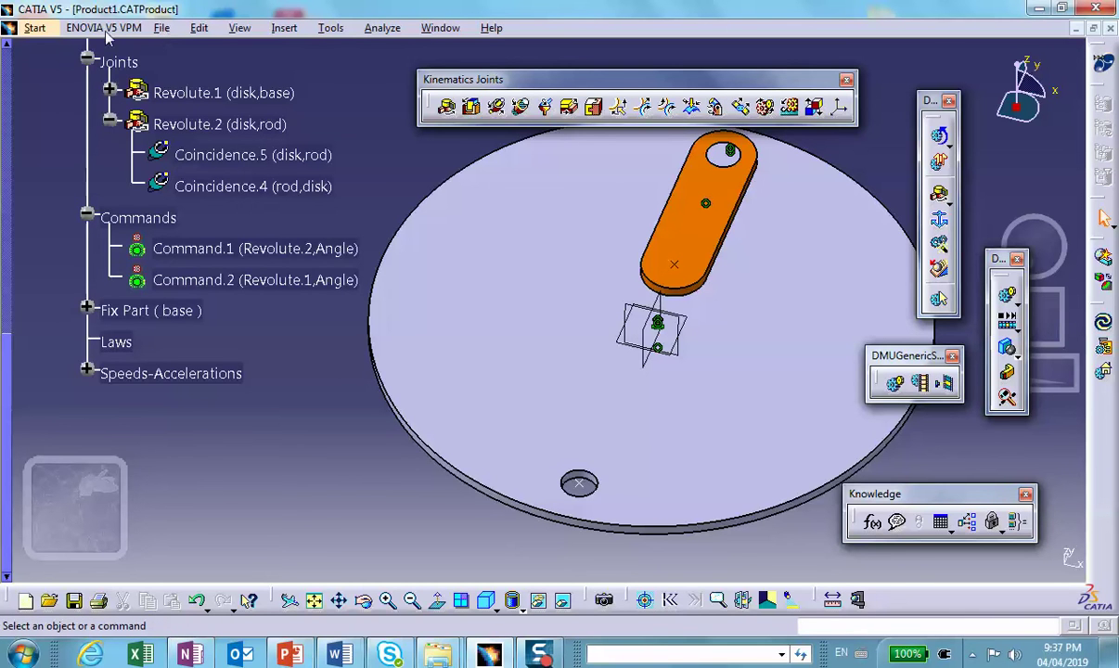
# Step: Switch to the Knowledge Advisor workbench and create a new rule named Rod
pyautogui.click(35, 27)
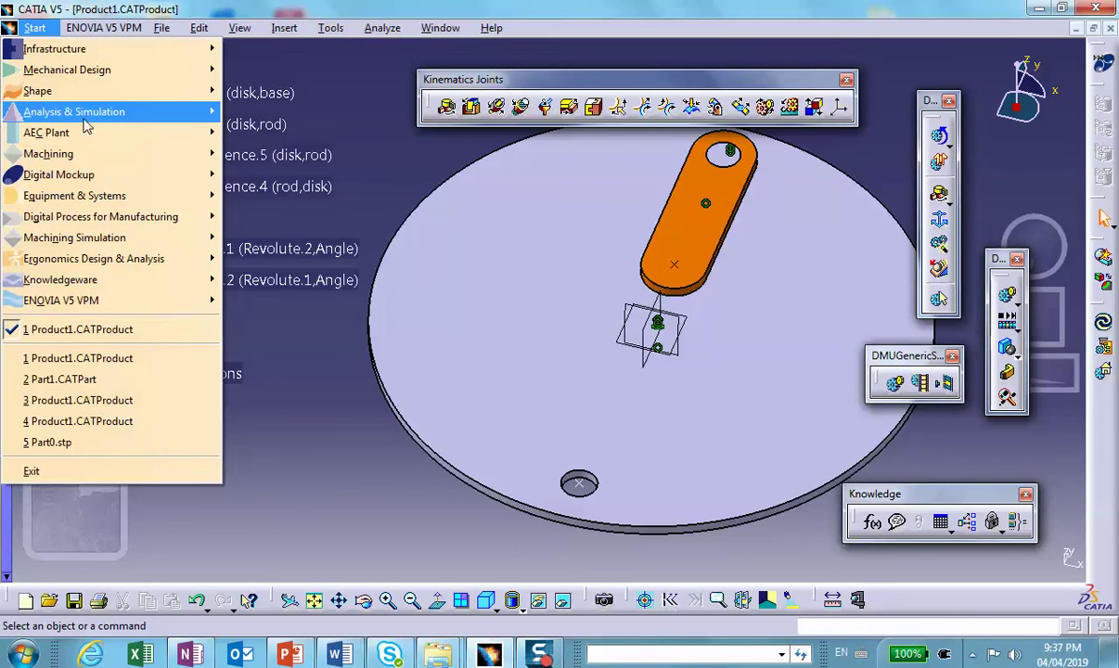
pyautogui.moveTo(100, 177)
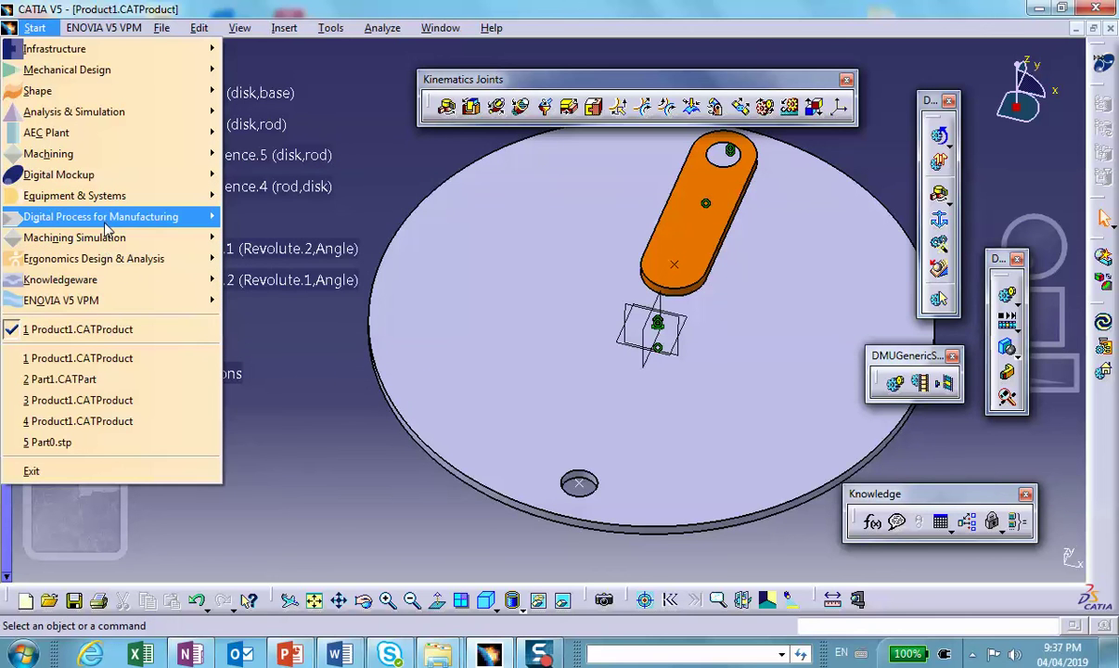
pyautogui.moveTo(119, 284)
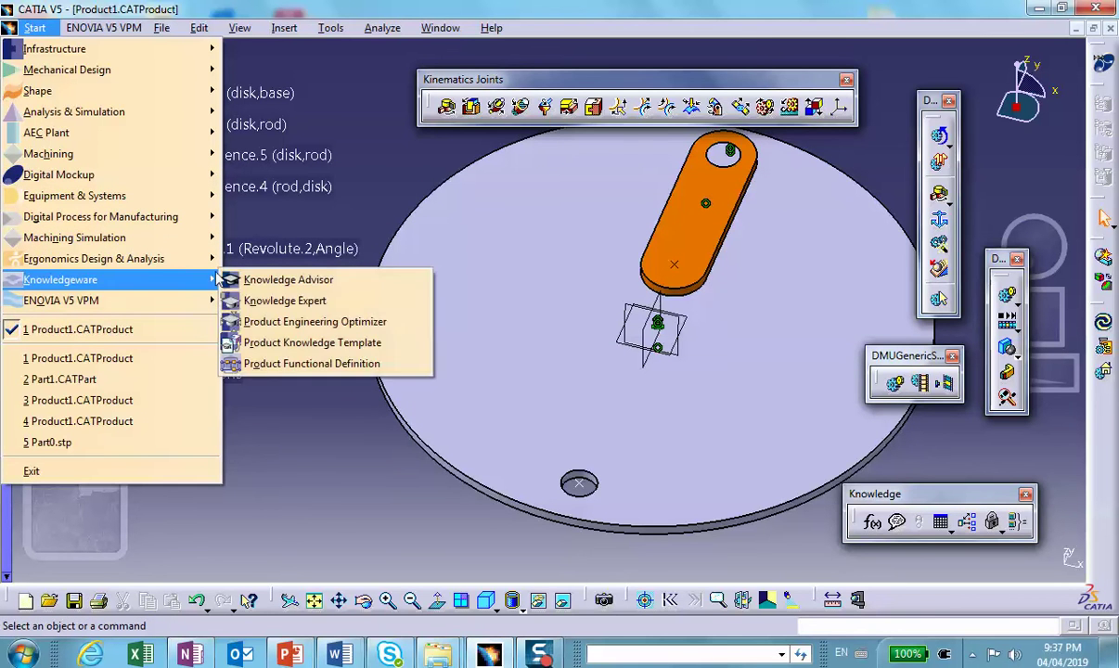
pyautogui.click(274, 279)
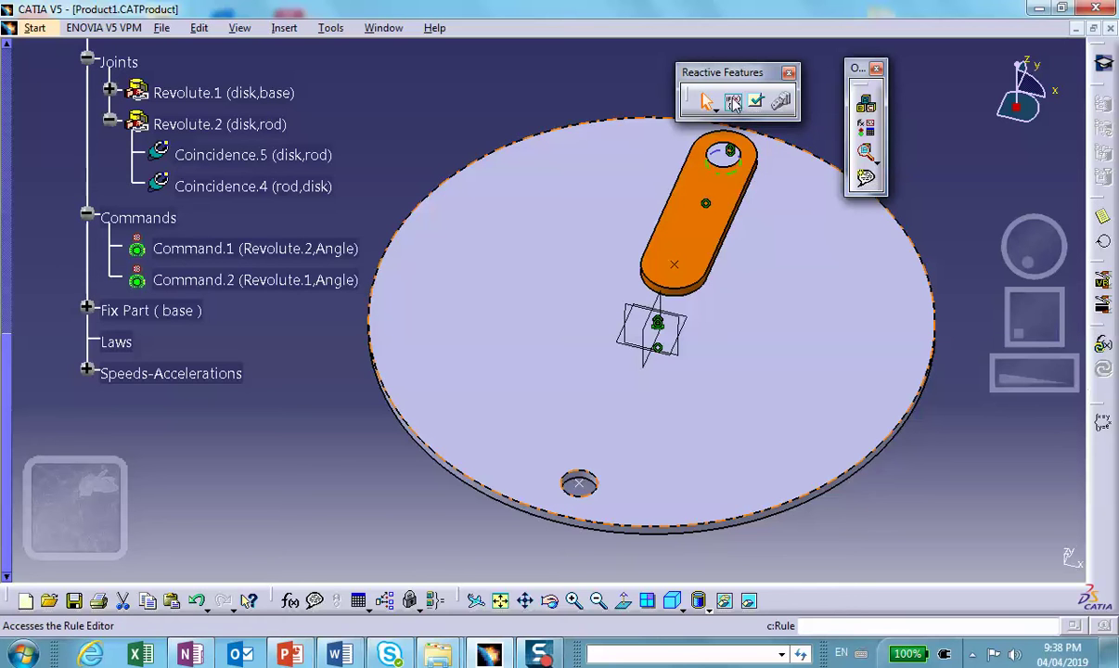
pyautogui.click(733, 102)
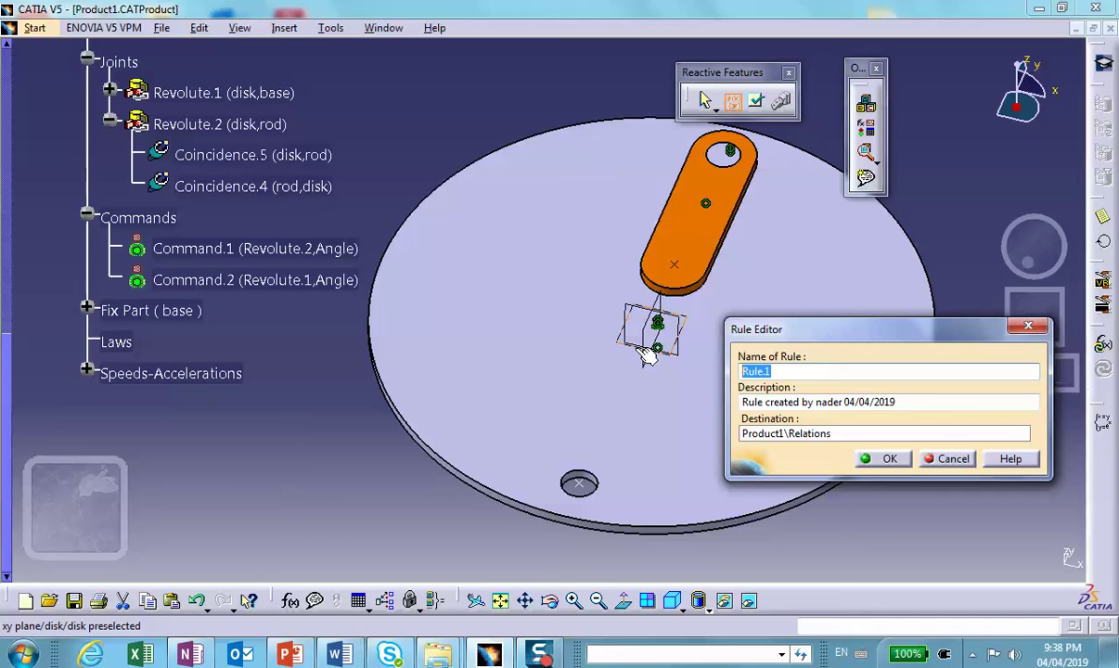
pyautogui.write('Rod')
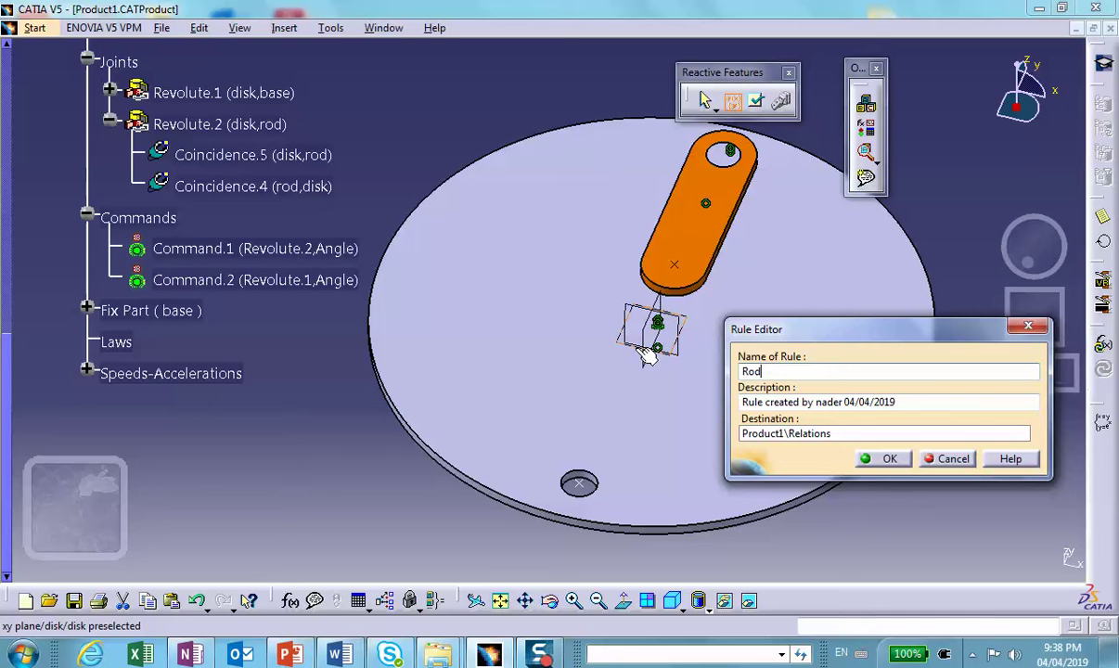
pyautogui.click(889, 460)
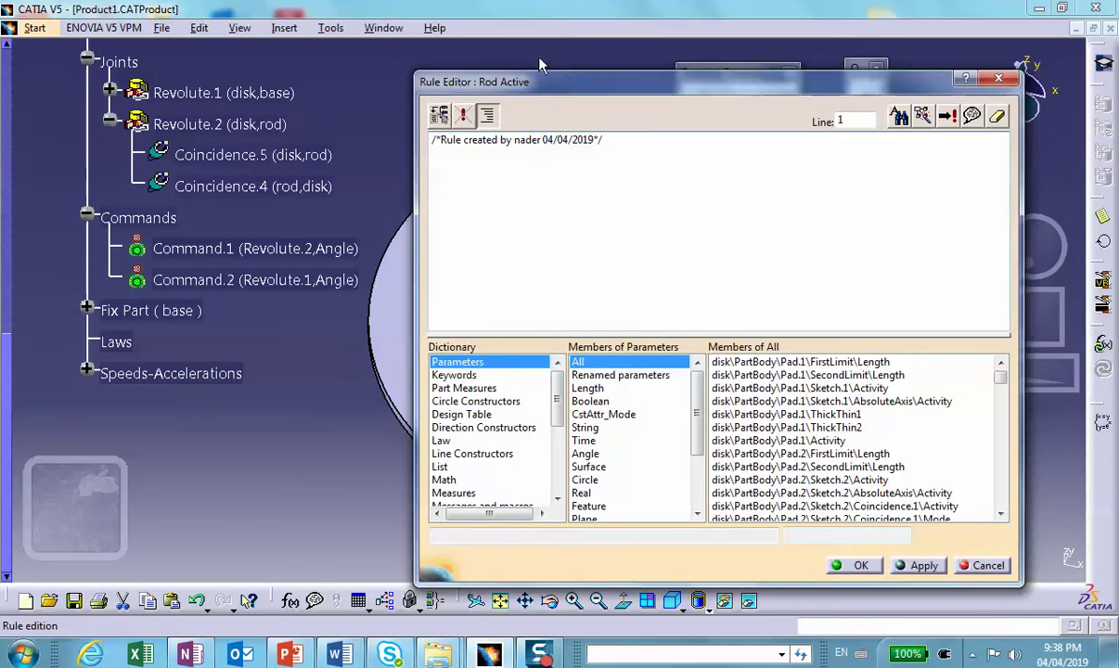
# Step: Begin the Rod rule body with the condition if Mechanism.1\KINTime <2s
pyautogui.moveTo(572, 86); pyautogui.dragTo(653, 90)
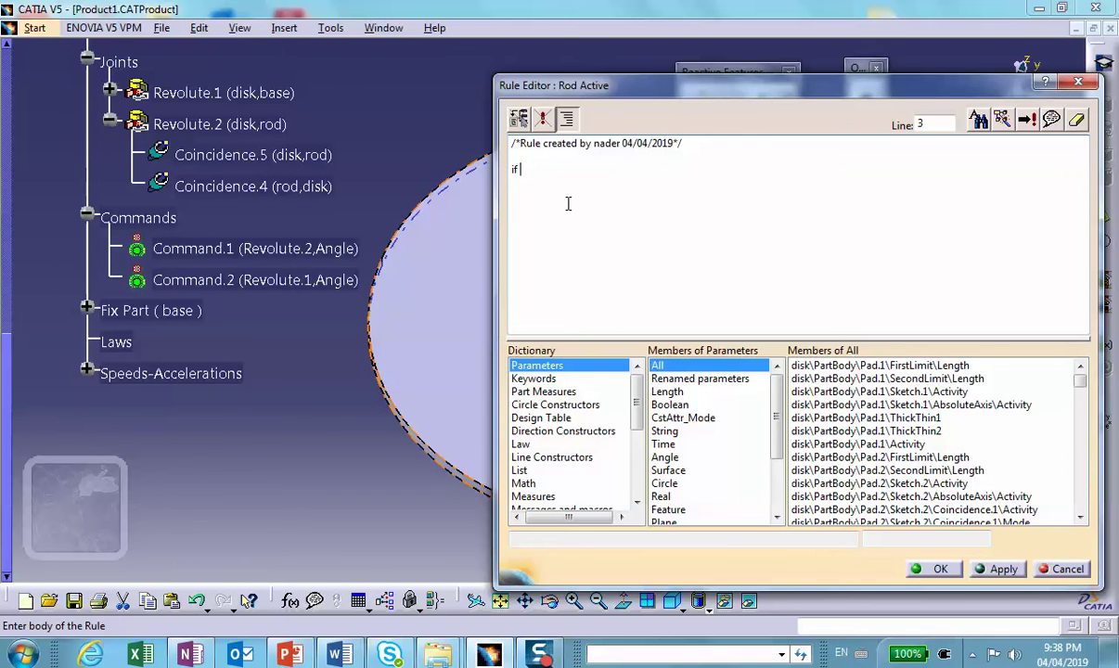
pyautogui.click(663, 445)
pyautogui.doubleClick(816, 365)
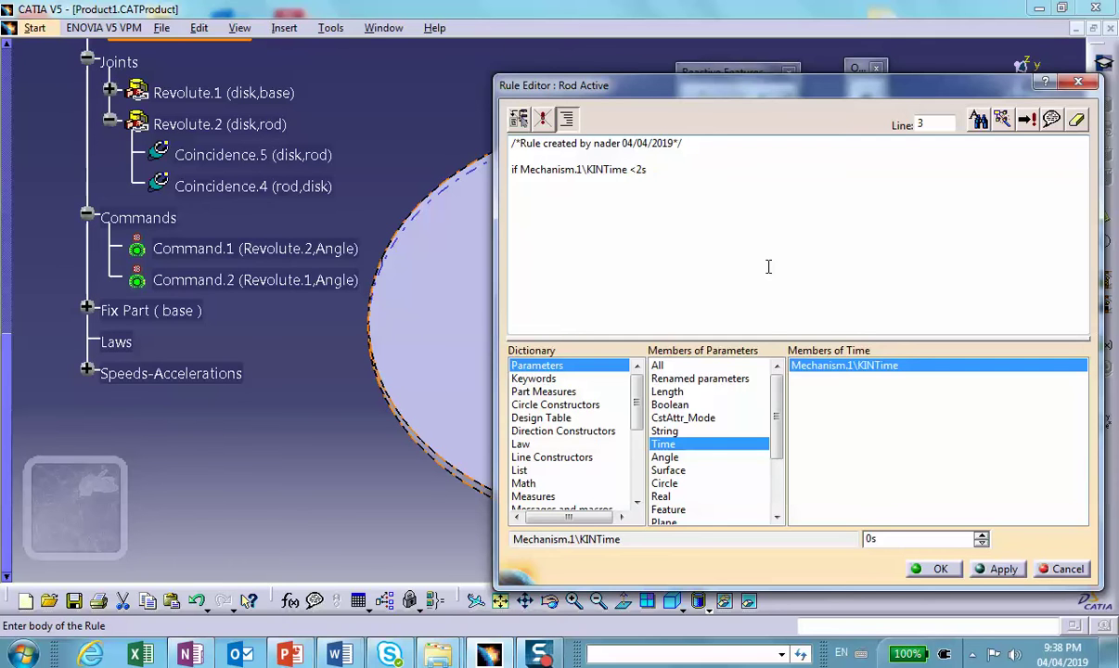
pyautogui.write('<2s')
pyautogui.press('Return')
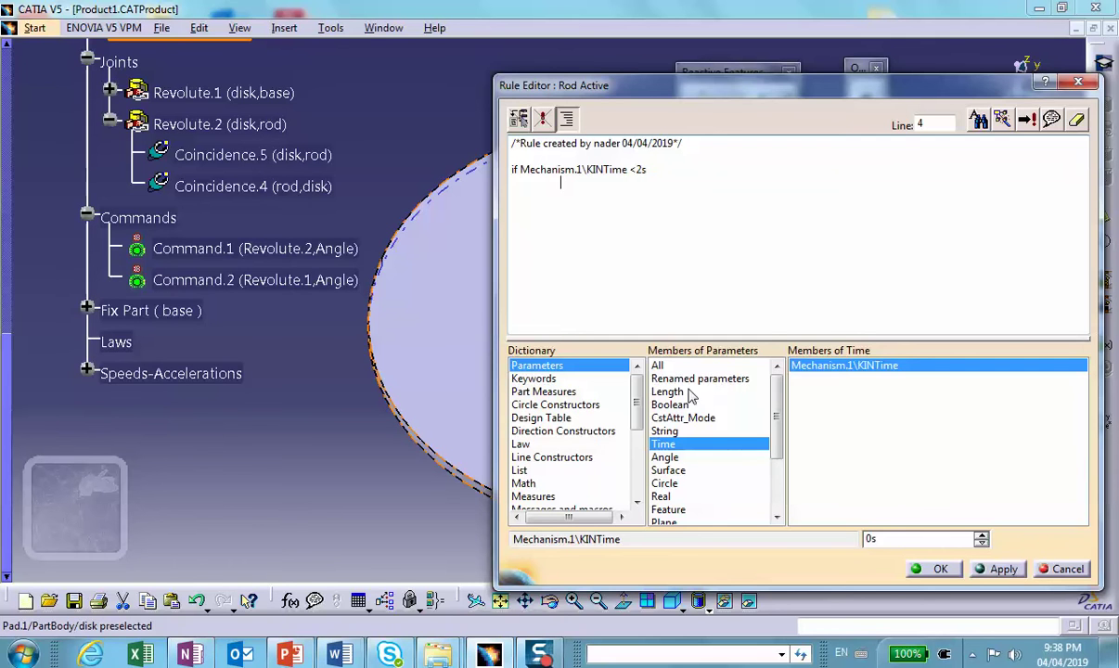
# Step: Under the 2 s condition, set Mechanism.1\Commands\Command.1\Angle to 90deg/1s* Mechanism.1\KINTime
pyautogui.click(657, 365)
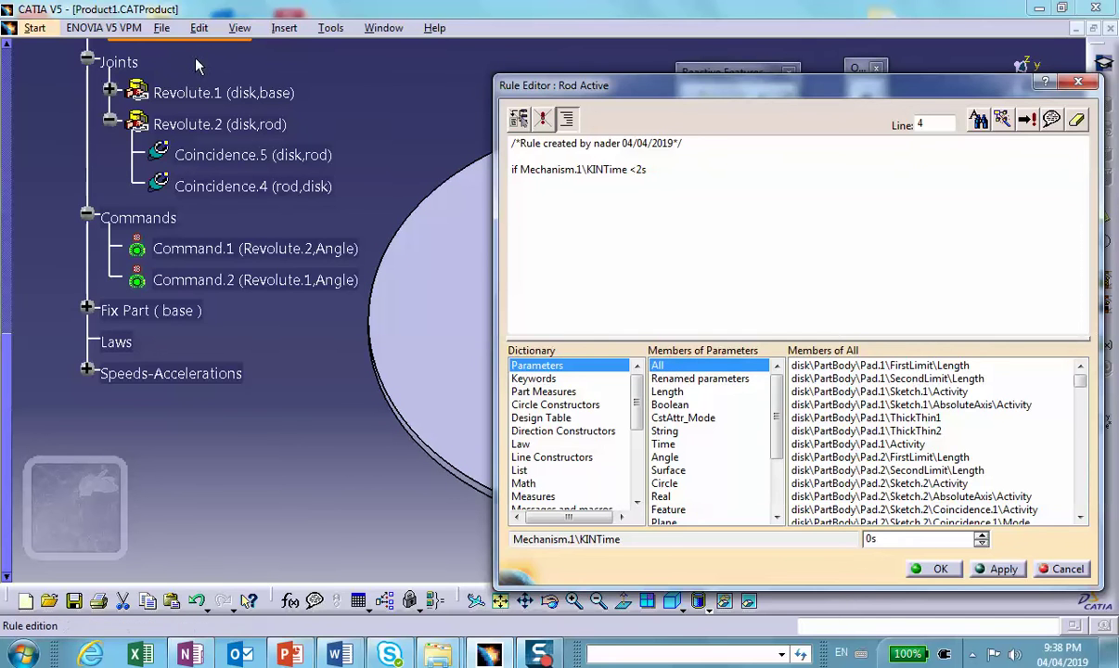
pyautogui.scroll(2, 206, 66)
pyautogui.click(206, 85)
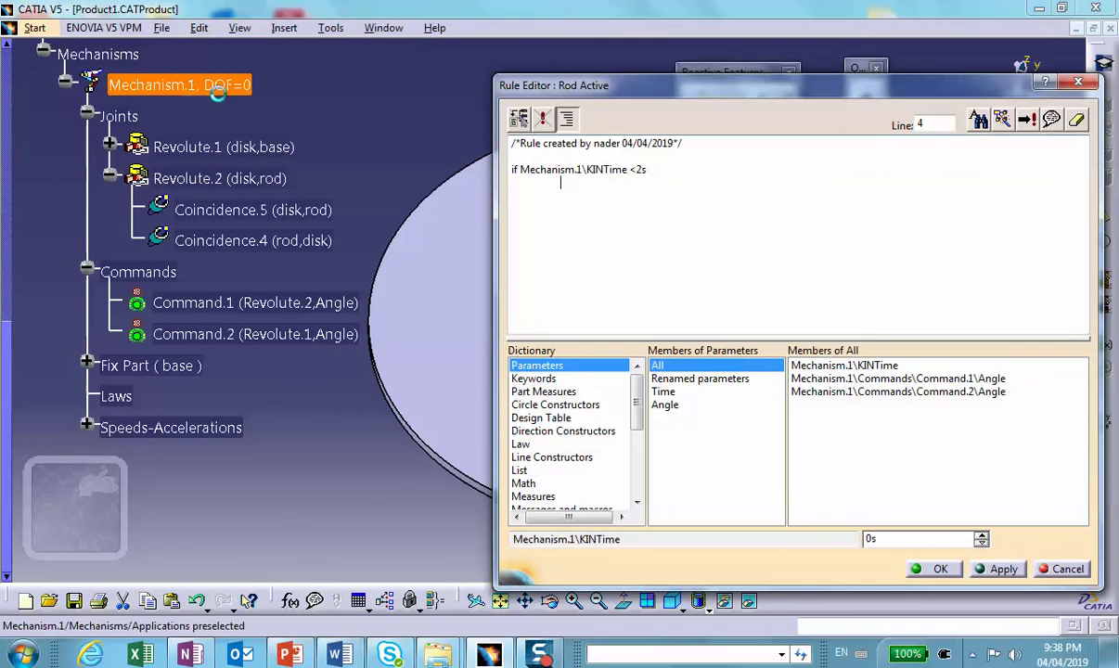
pyautogui.click(913, 381)
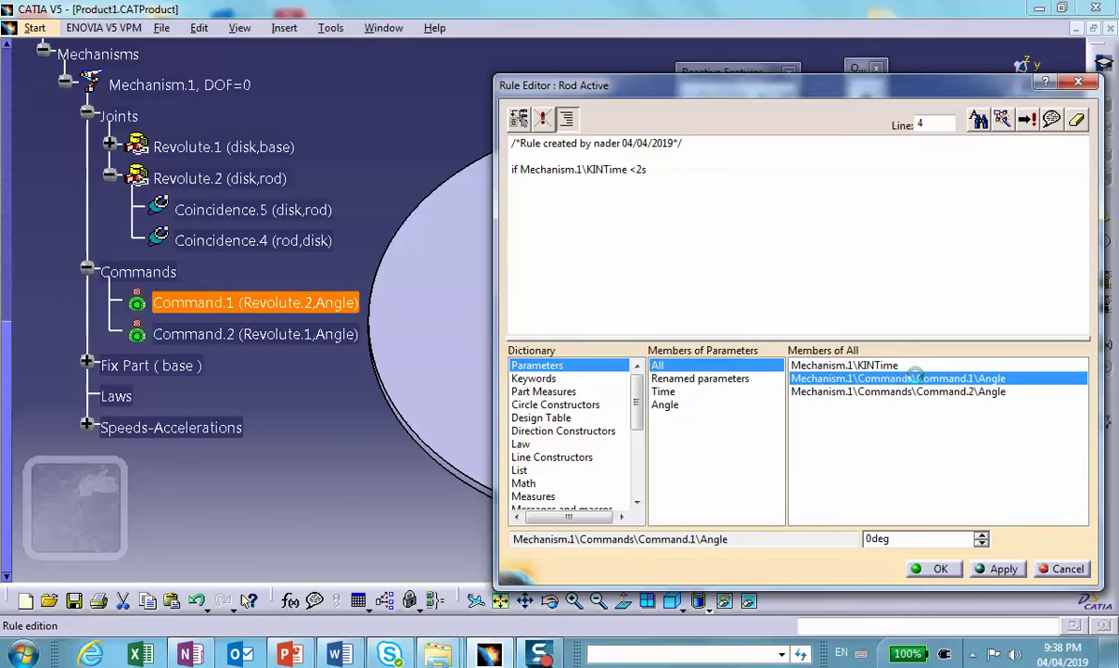
pyautogui.doubleClick(913, 380)
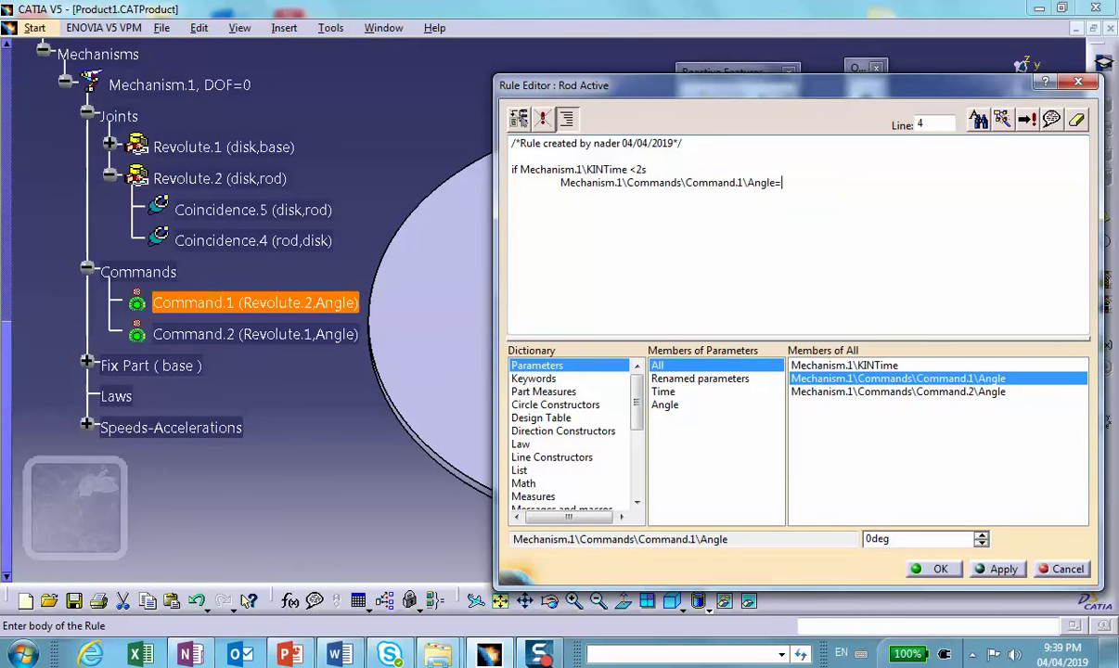
pyautogui.write('=90def')
pyautogui.press('BackSpace')
pyautogui.write('gf')
pyautogui.press('BackSpace')
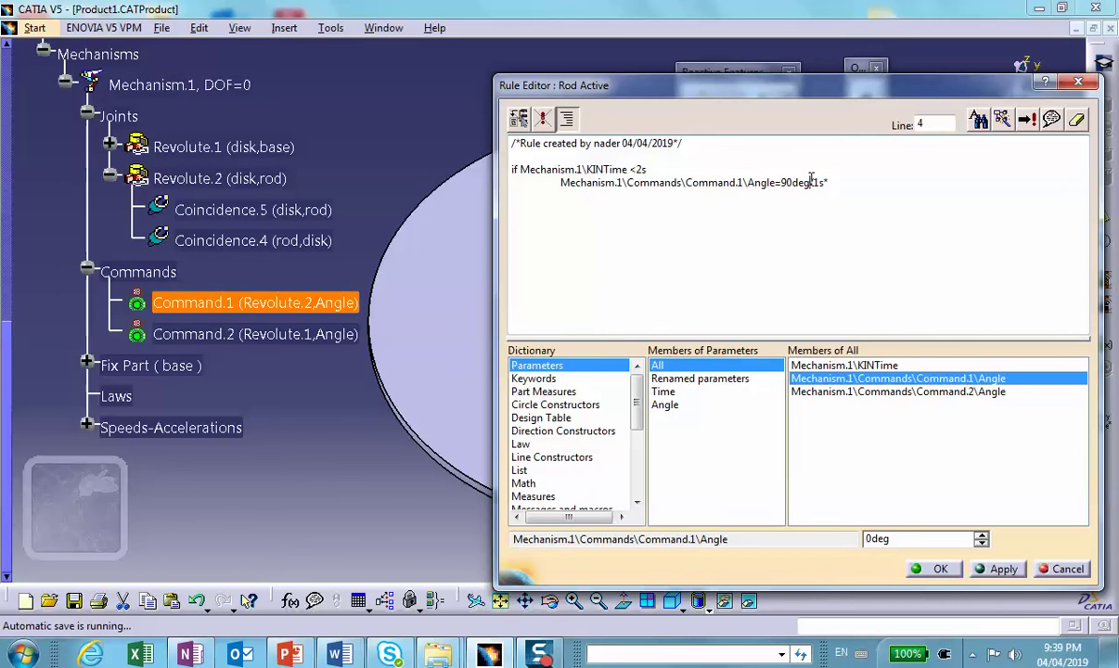
pyautogui.click(836, 179)
pyautogui.click(662, 391)
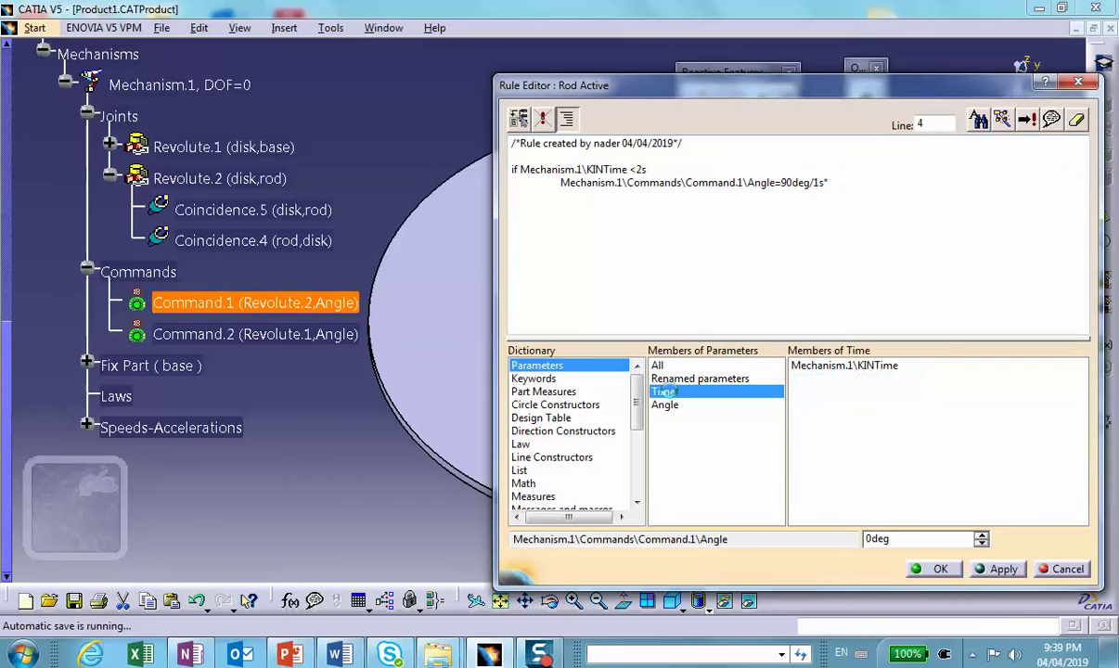
pyautogui.doubleClick(840, 366)
# Step: Add a second condition to the Rod rule: else if Mechanism.1\KINTime <4s
pyautogui.press('Return')
pyautogui.write('else if')
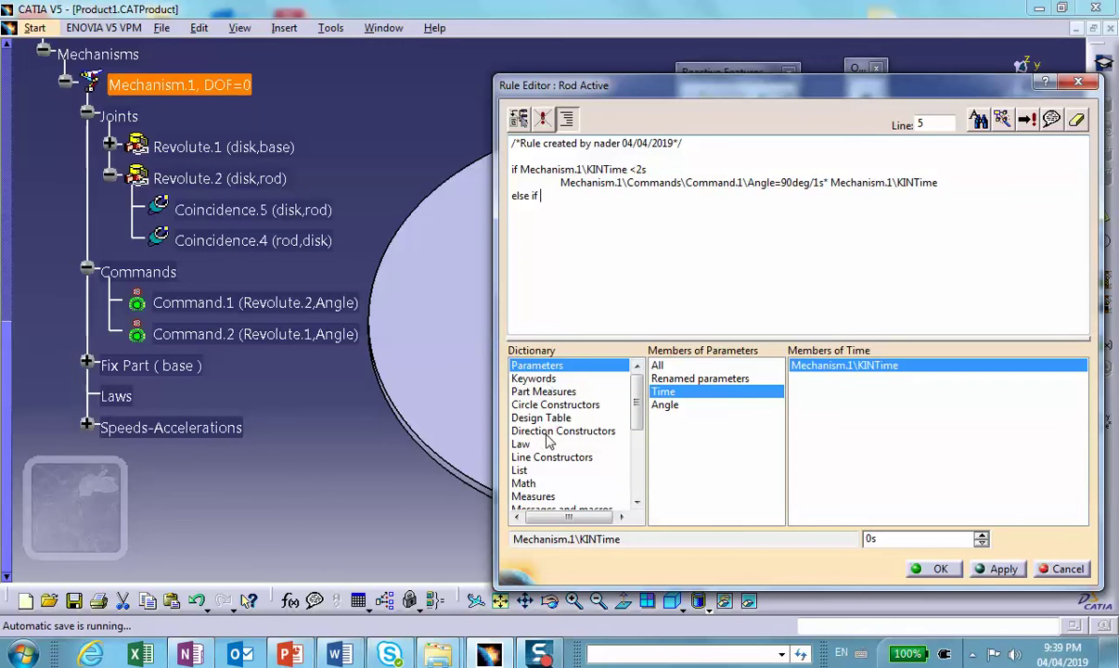
pyautogui.click(656, 365)
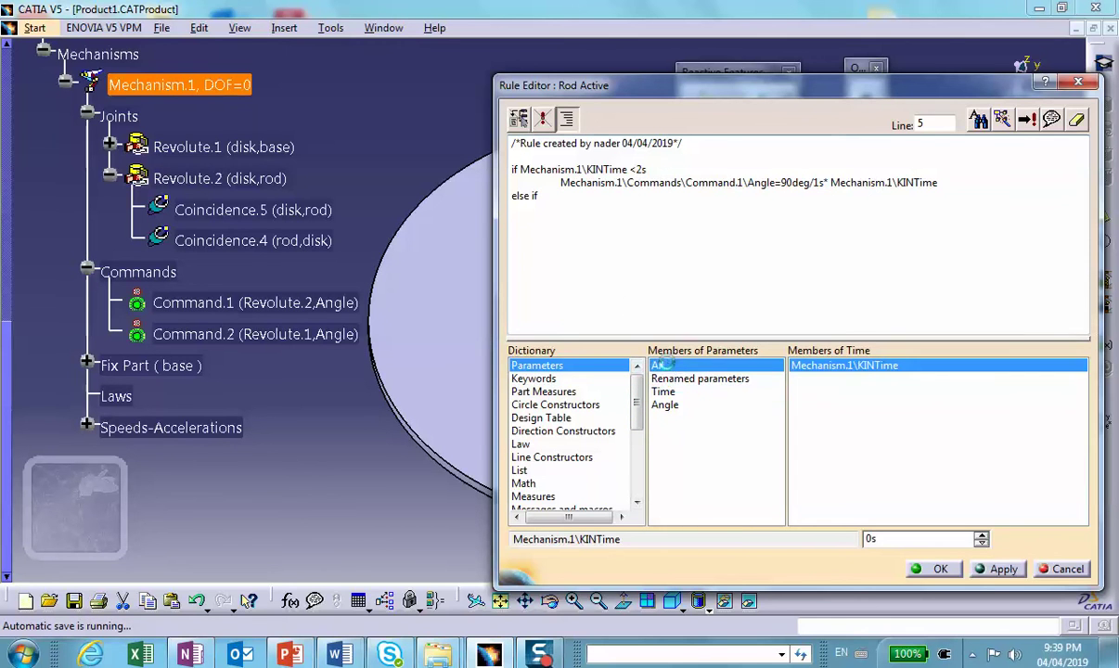
pyautogui.doubleClick(807, 365)
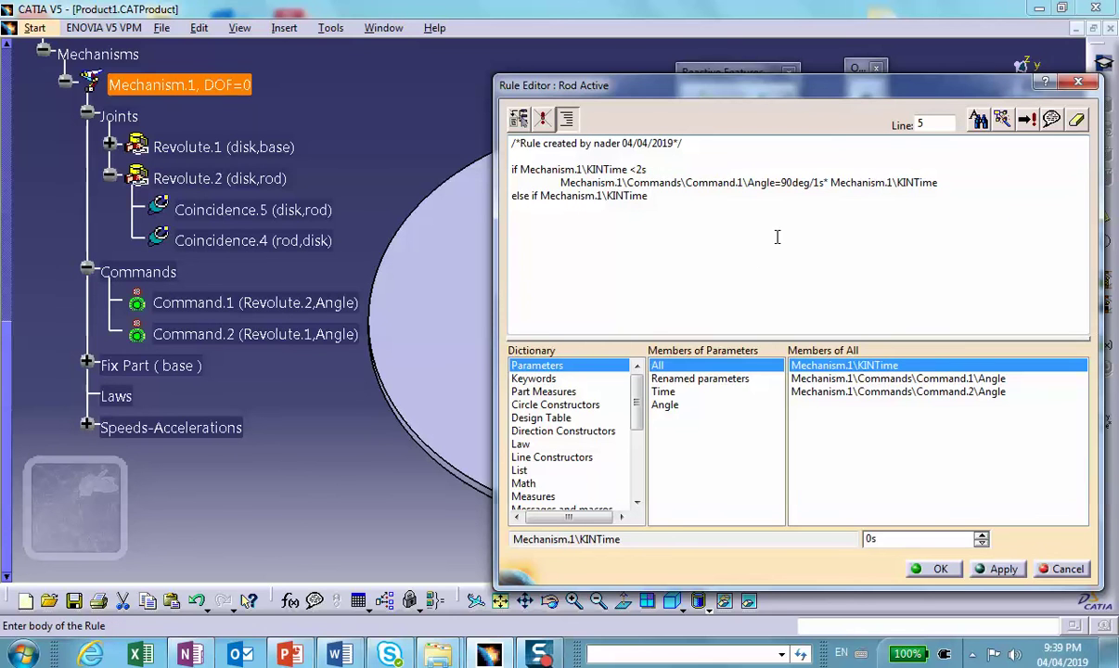
pyautogui.write('<4s')
# Step: Under the 4 s condition, set Mechanism.1\Commands\Command.1\Angle to 180deg-90deg/1s*(Mechanism.1\KINTime -2s)
pyautogui.press('Return')
pyautogui.press('Tab')
pyautogui.doubleClick(851, 379)
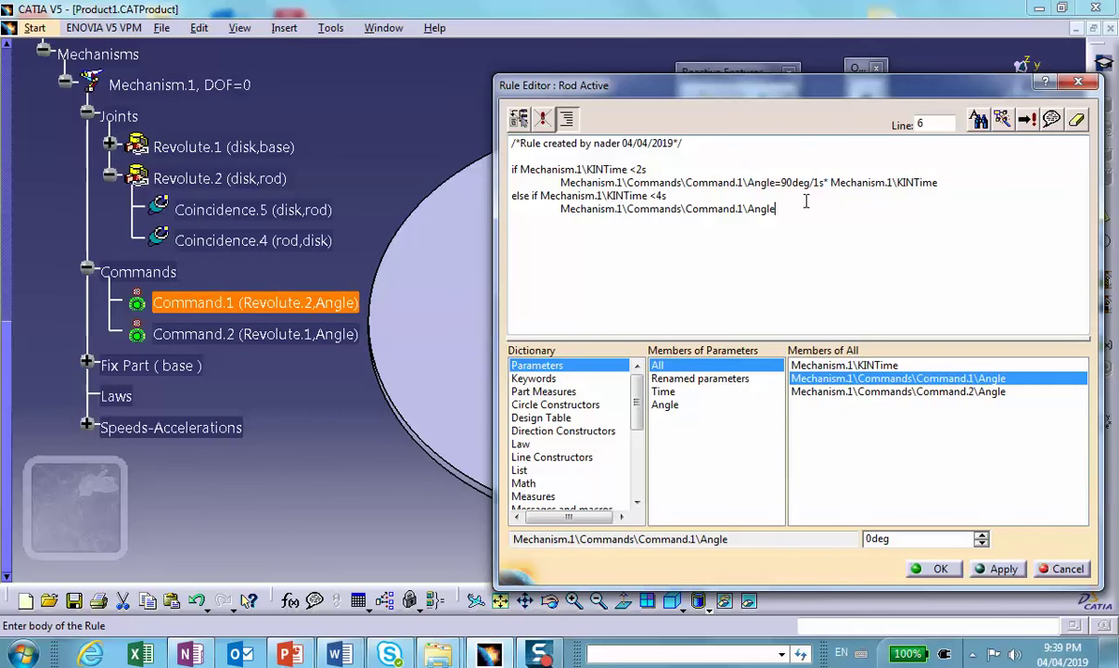
pyautogui.write('=1')
pyautogui.write('80deg-90deg/')
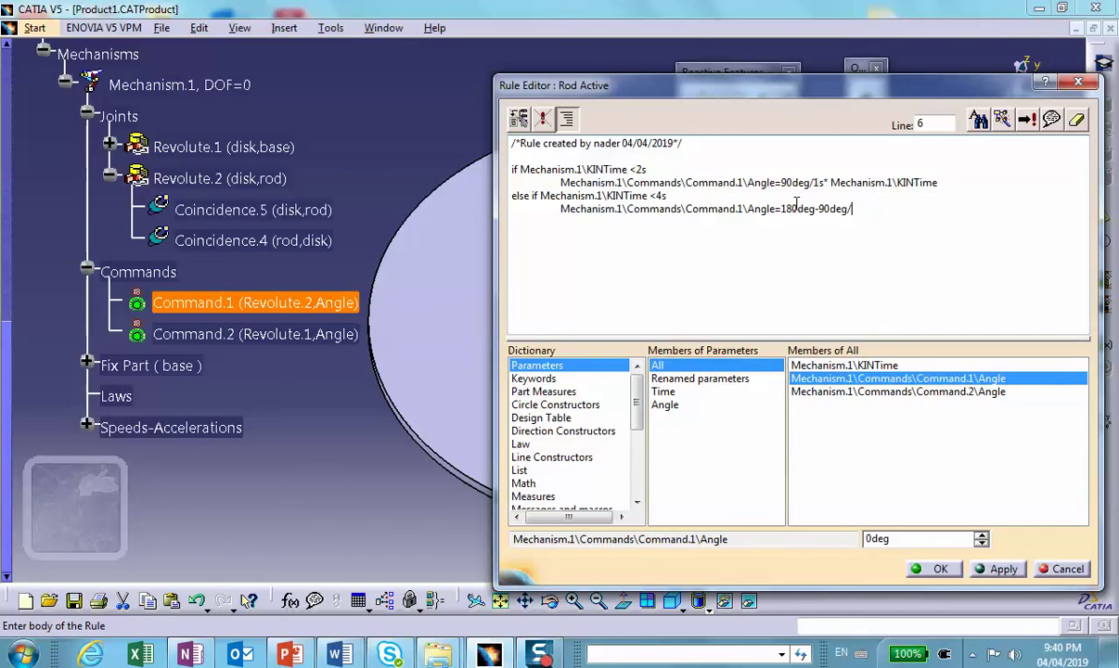
pyautogui.write('1s*')
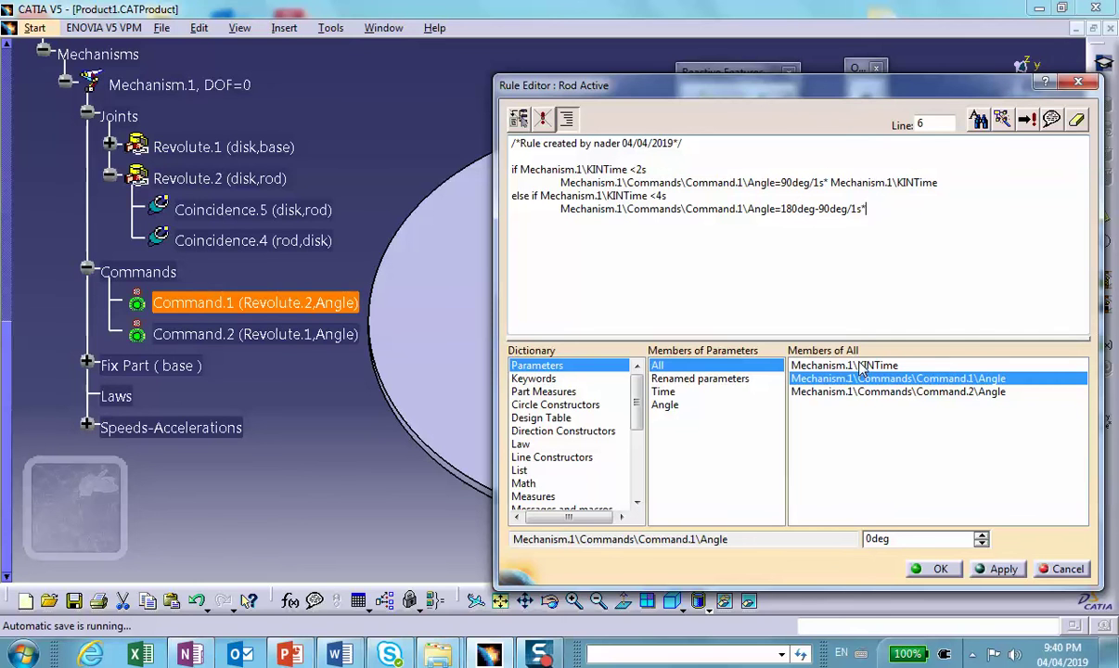
pyautogui.write('(')
pyautogui.doubleClick(844, 365)
pyautogui.write('-')
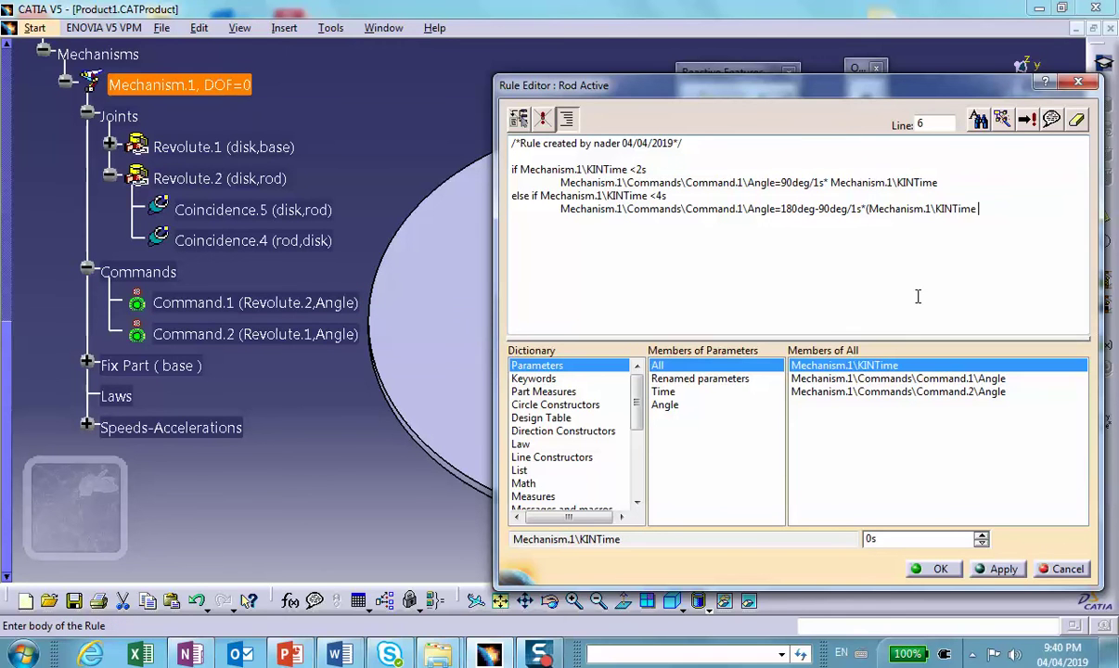
pyautogui.write('2s) ')
# Step: Add an else branch setting Mechanism.1\Commands\Command.1\Angle to 180deg/1s*(Mechanism.1\KINTime -4s), and accept the Rod rule
pyautogui.write('else')
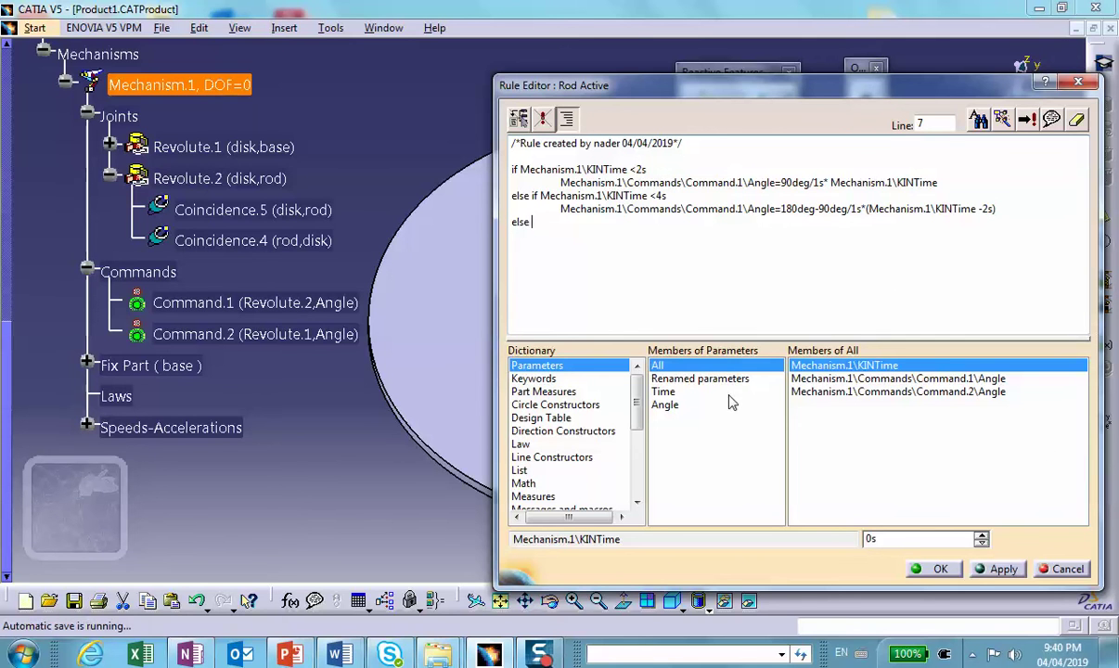
pyautogui.press('Return')
pyautogui.press('Tab')
pyautogui.click(671, 379)
pyautogui.click(657, 366)
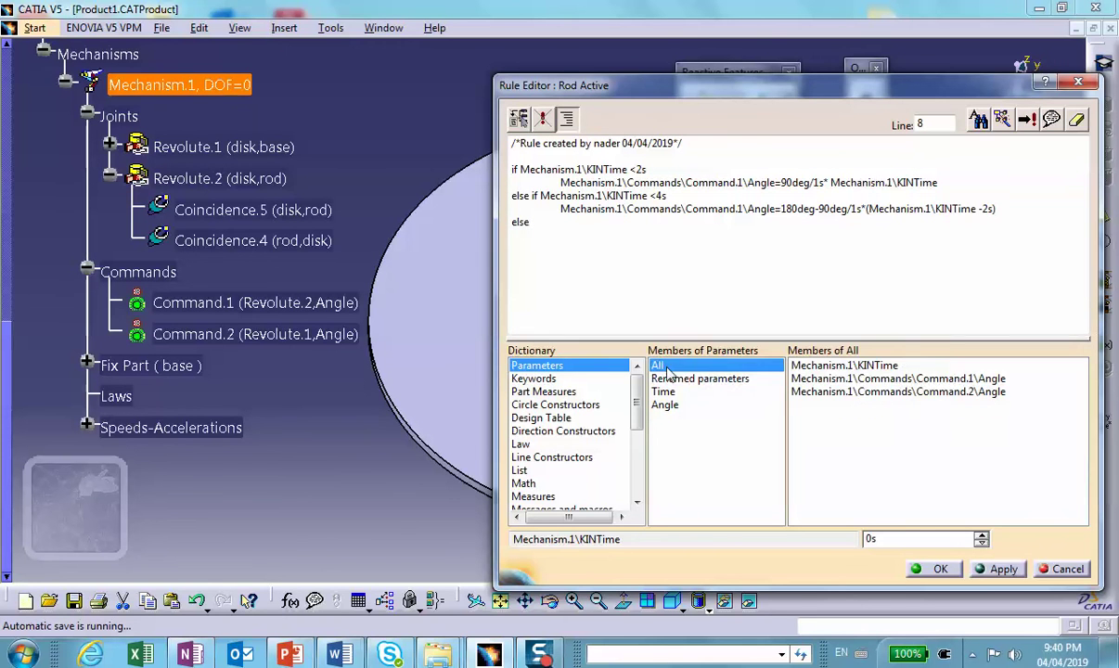
pyautogui.doubleClick(898, 379)
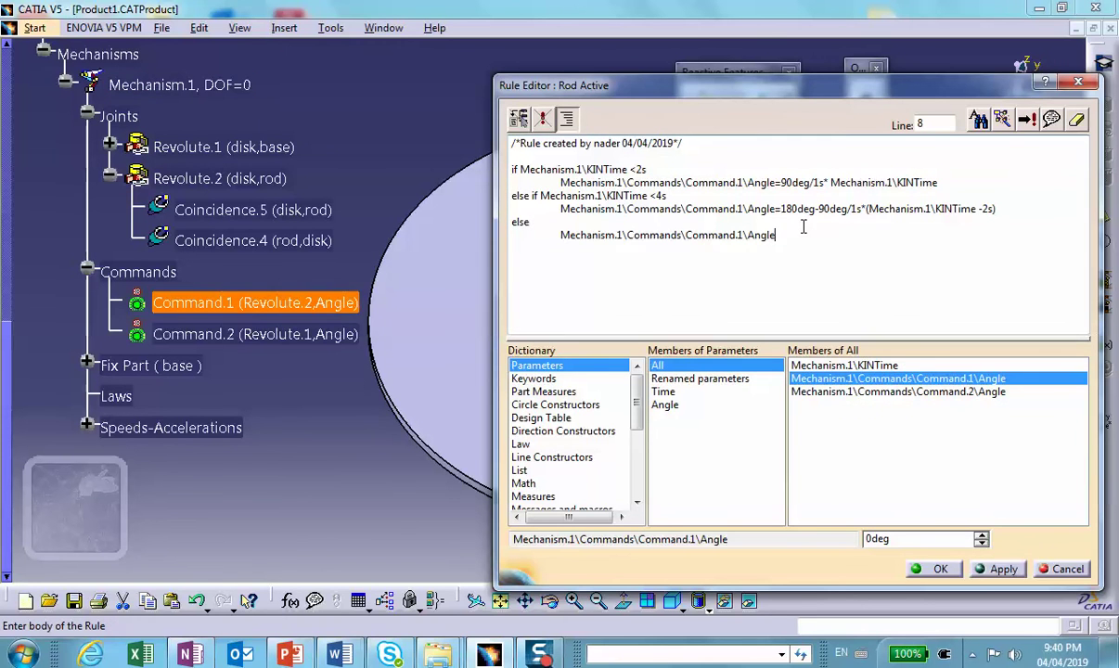
pyautogui.write('=')
pyautogui.write('180deg/1s*(')
pyautogui.click(863, 367)
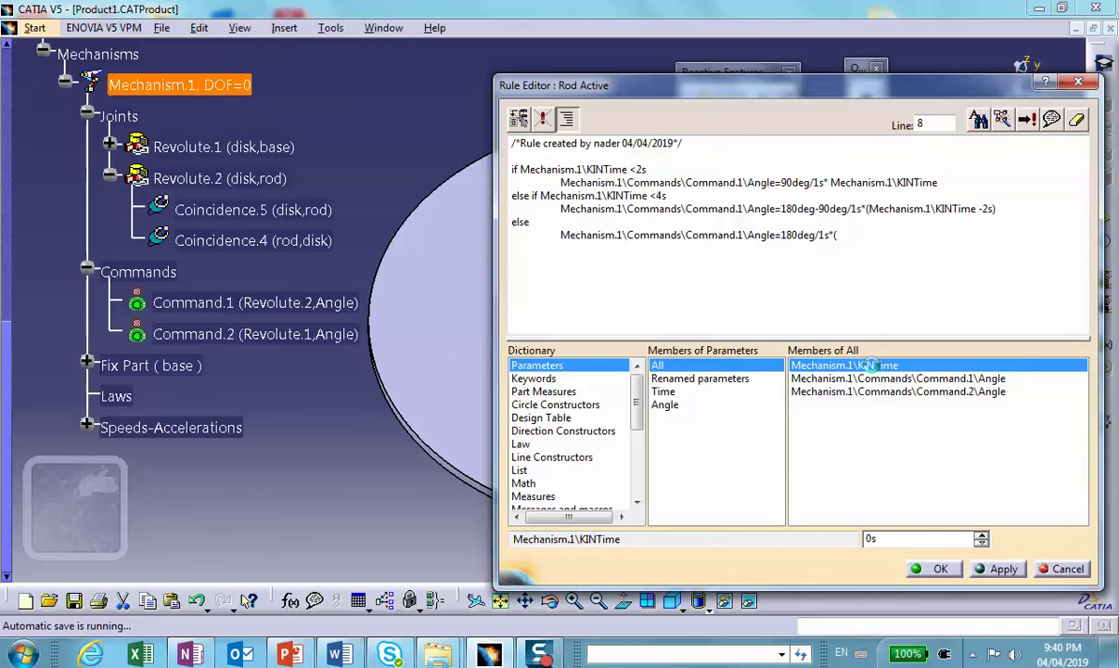
pyautogui.doubleClick(846, 366)
pyautogui.write('-')
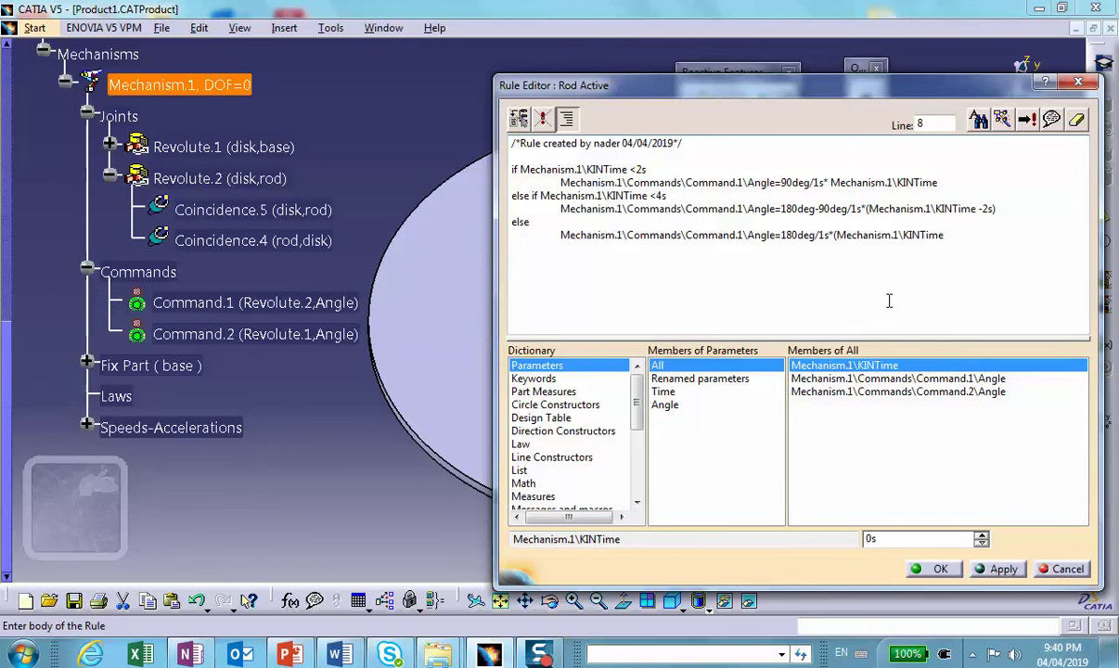
pyautogui.write('4s')
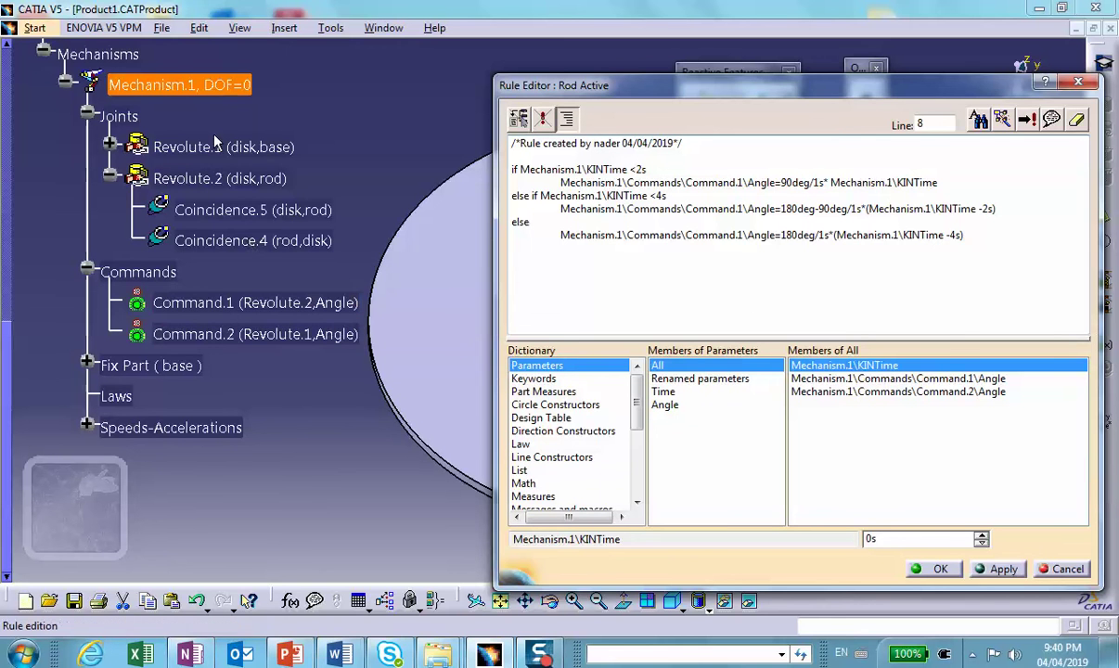
pyautogui.click(931, 567)
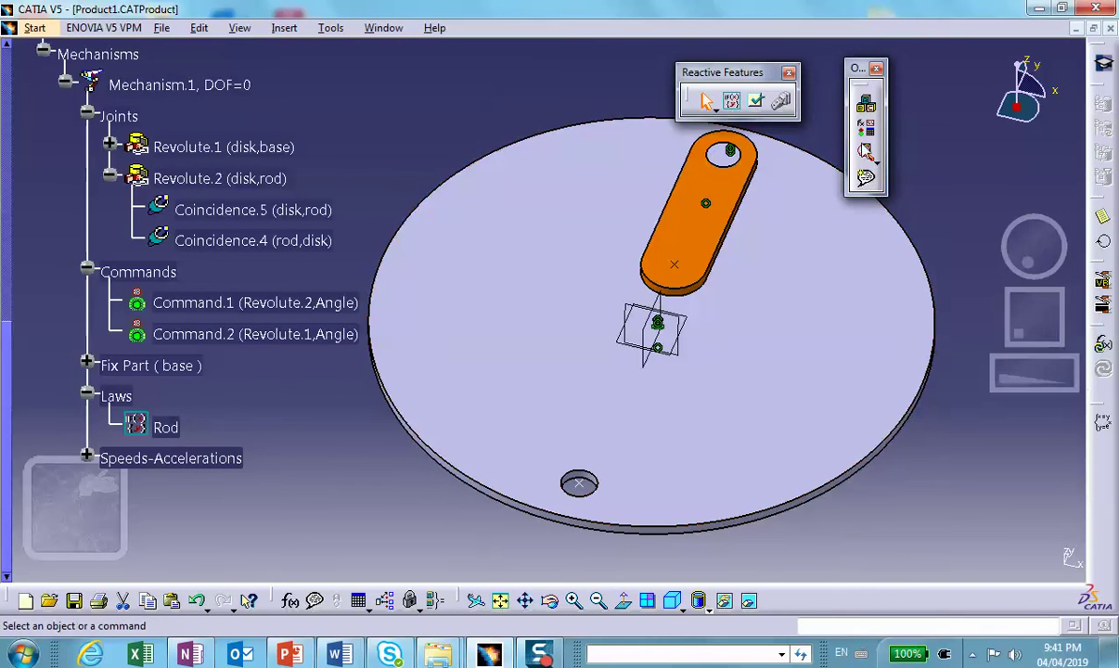
# Step: Create a new Knowledge Advisor rule named disk
pyautogui.click(733, 102)
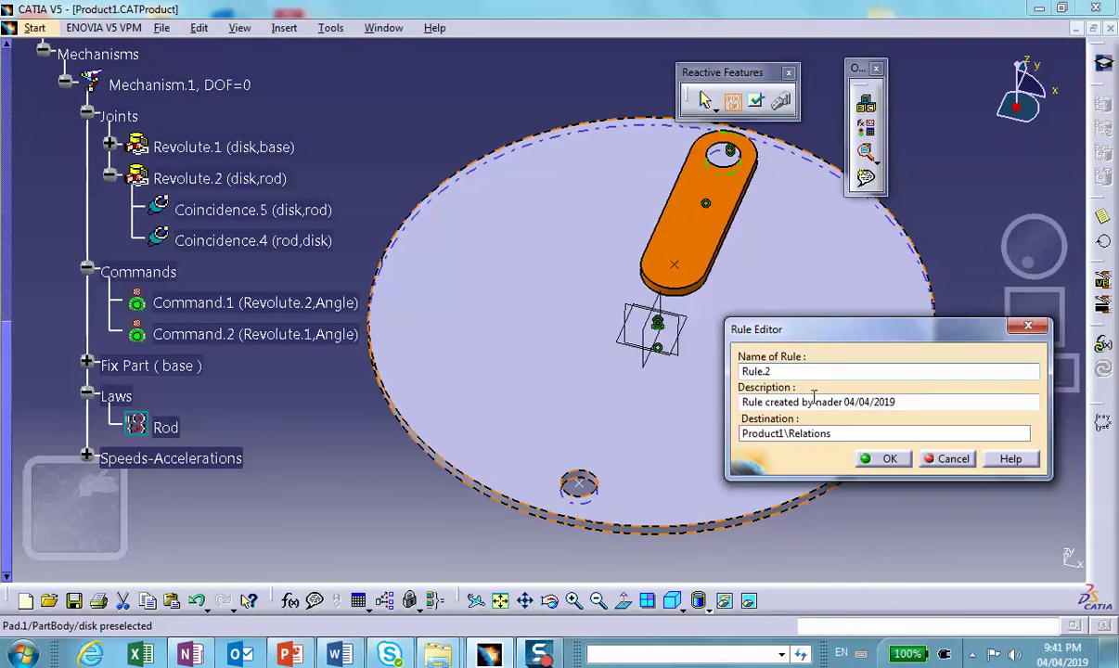
pyautogui.write('s')
pyautogui.write('disk')
pyautogui.click(881, 458)
# Step: Start the disk rule's body below the header comment with the condition if Mechanism.1\KINTime <2s
pyautogui.click(690, 143)
pyautogui.press('Return')
pyautogui.press('Return')
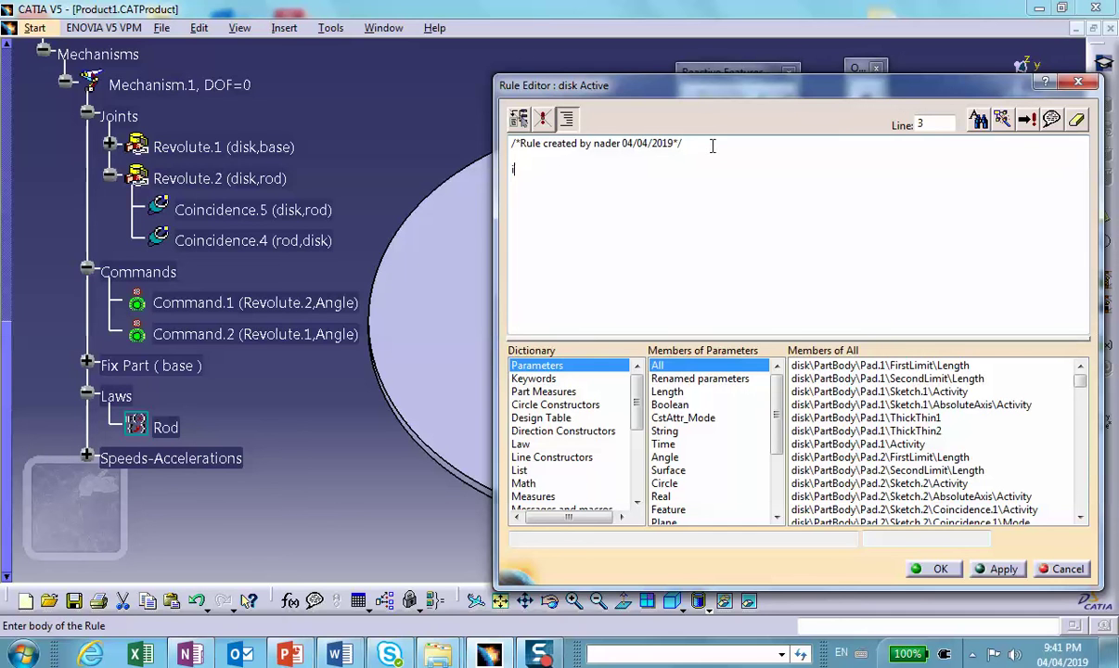
pyautogui.write('if')
pyautogui.click(662, 445)
pyautogui.doubleClick(844, 365)
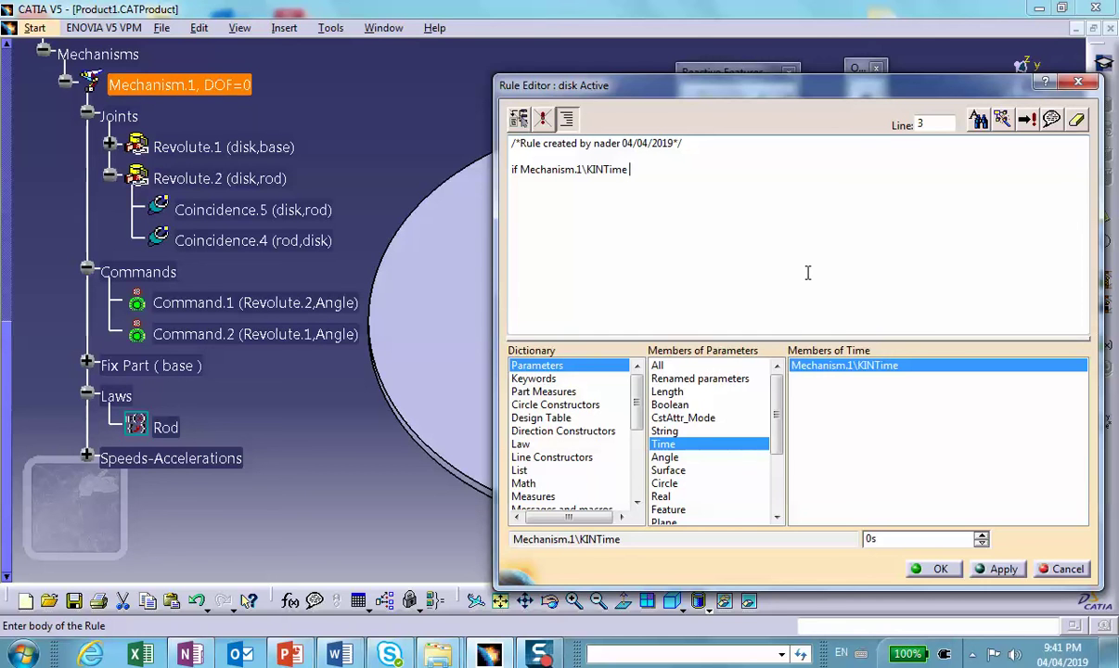
pyautogui.write('<2s')
pyautogui.press('Return')
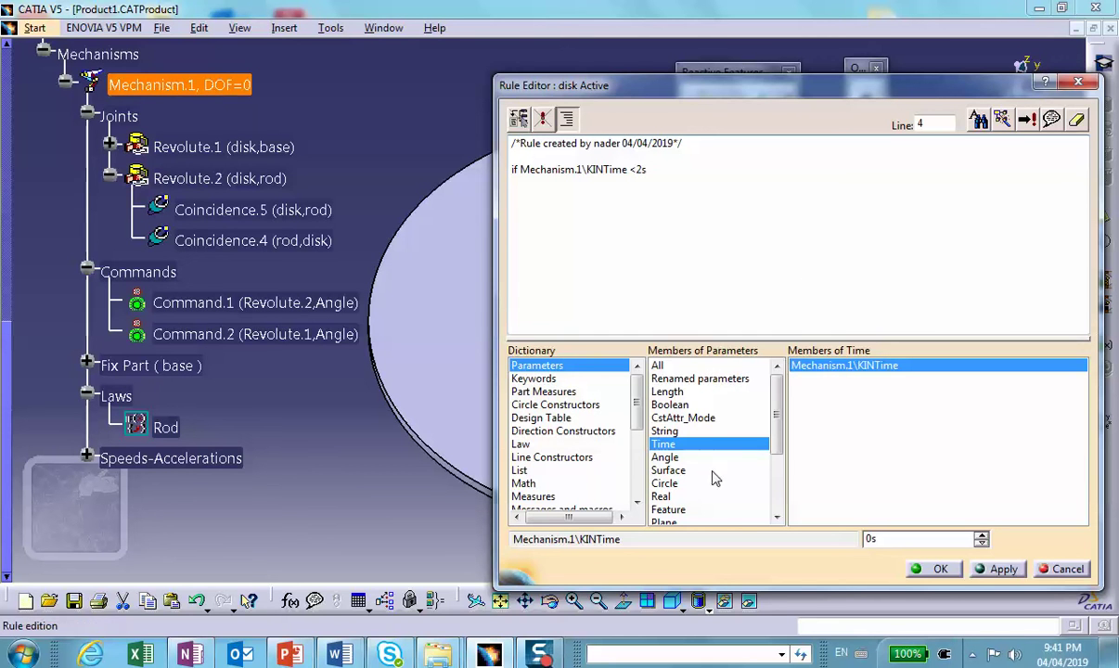
# Step: Under the 2 s condition, set Mechanism.1\Commands\Command.2\Angle to 90deg/1s*Mechanism.1\KINTime
pyautogui.click(673, 379)
pyautogui.click(661, 365)
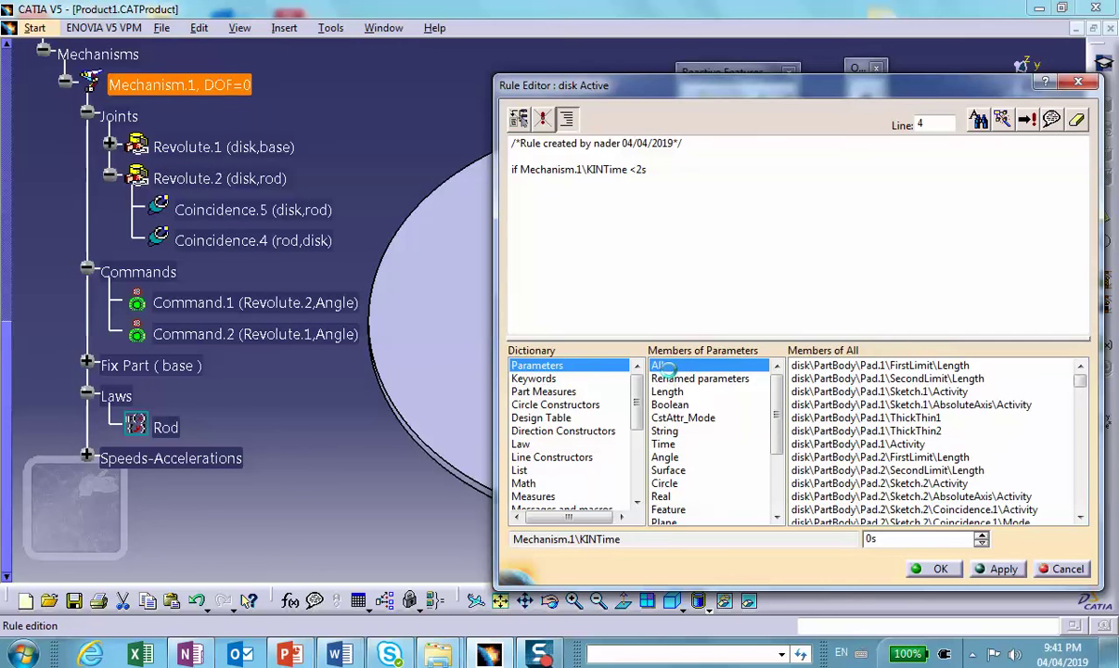
pyautogui.click(222, 86)
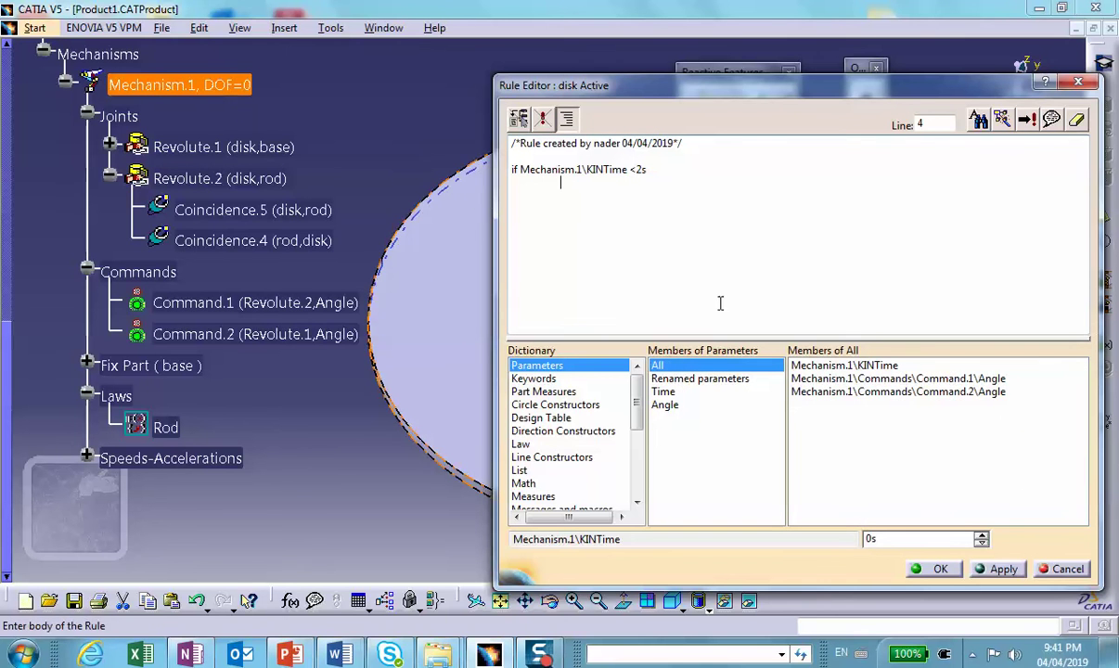
pyautogui.doubleClick(961, 392)
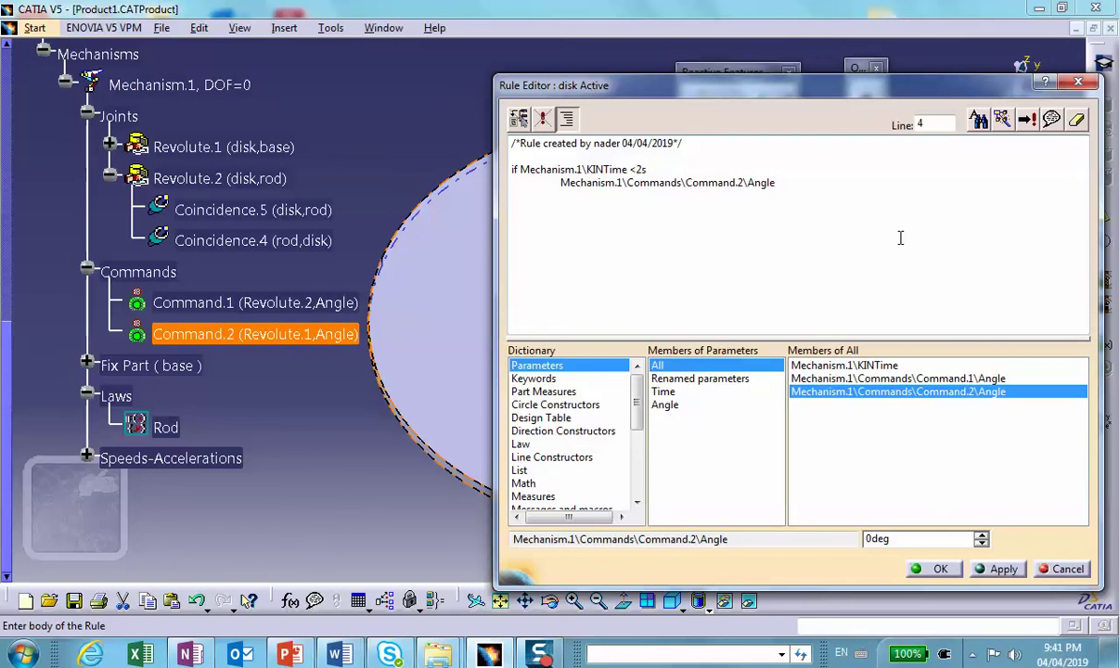
pyautogui.write('=90deg/1s*')
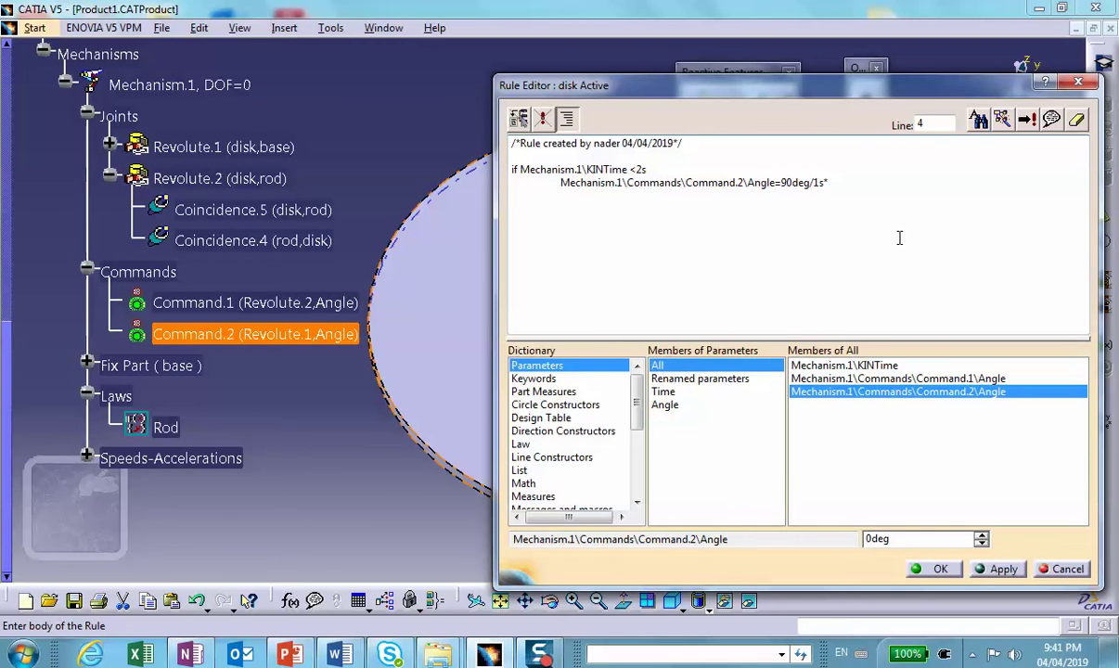
pyautogui.doubleClick(816, 366)
pyautogui.press('Return')
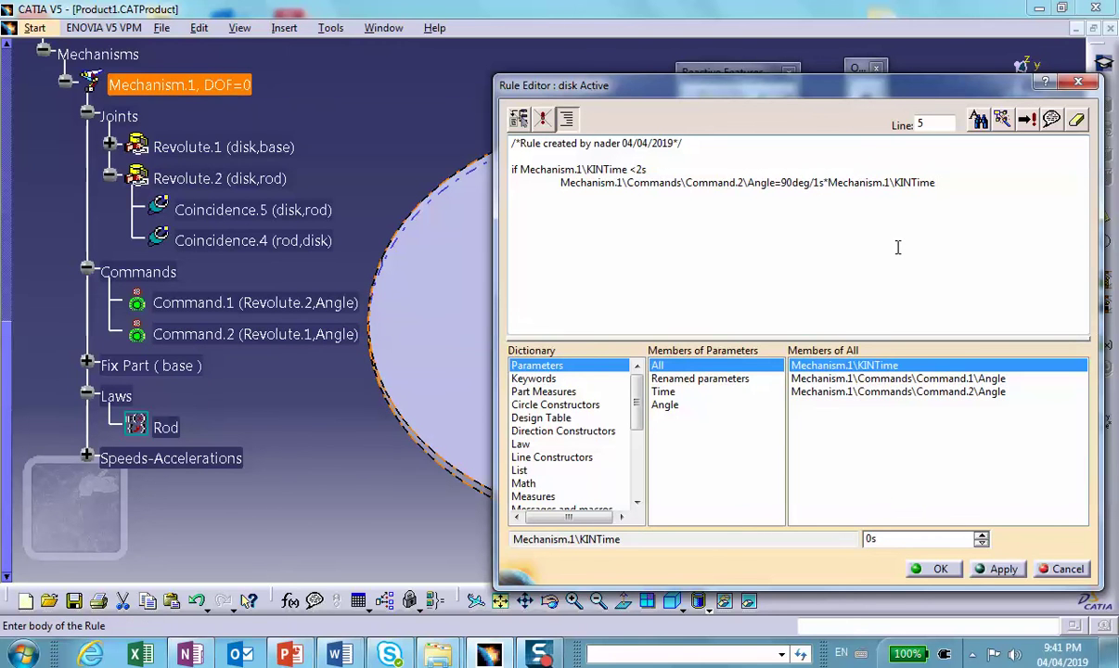
# Step: Add a second condition to the disk rule: else if Mechanism.1\KINTime <4s
pyautogui.write('else')
pyautogui.write('if')
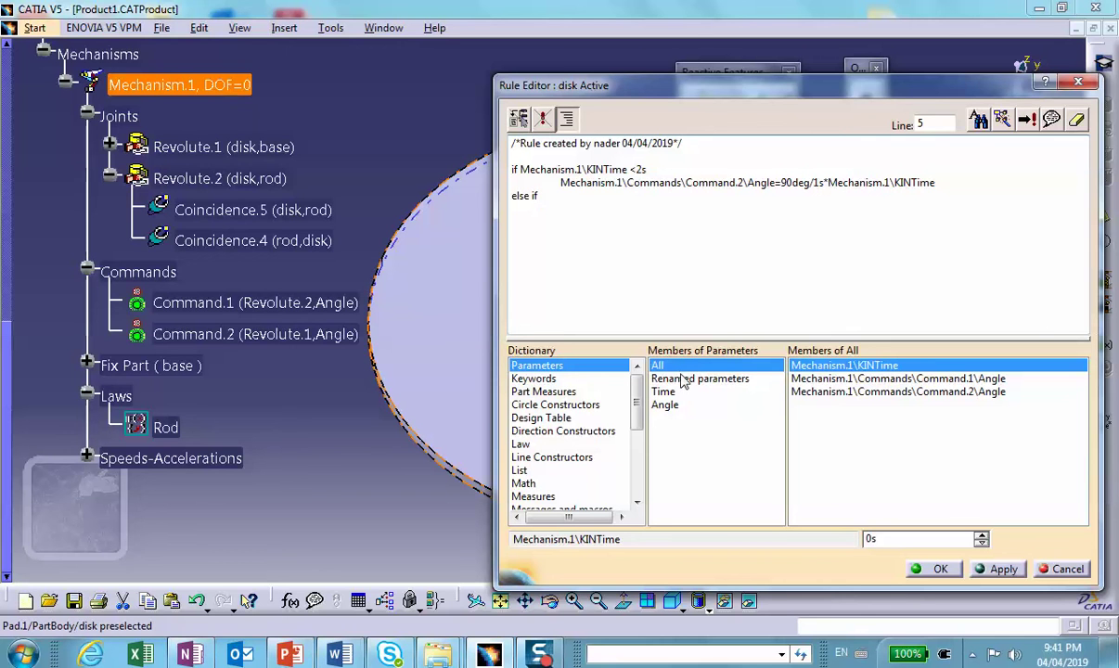
pyautogui.doubleClick(810, 365)
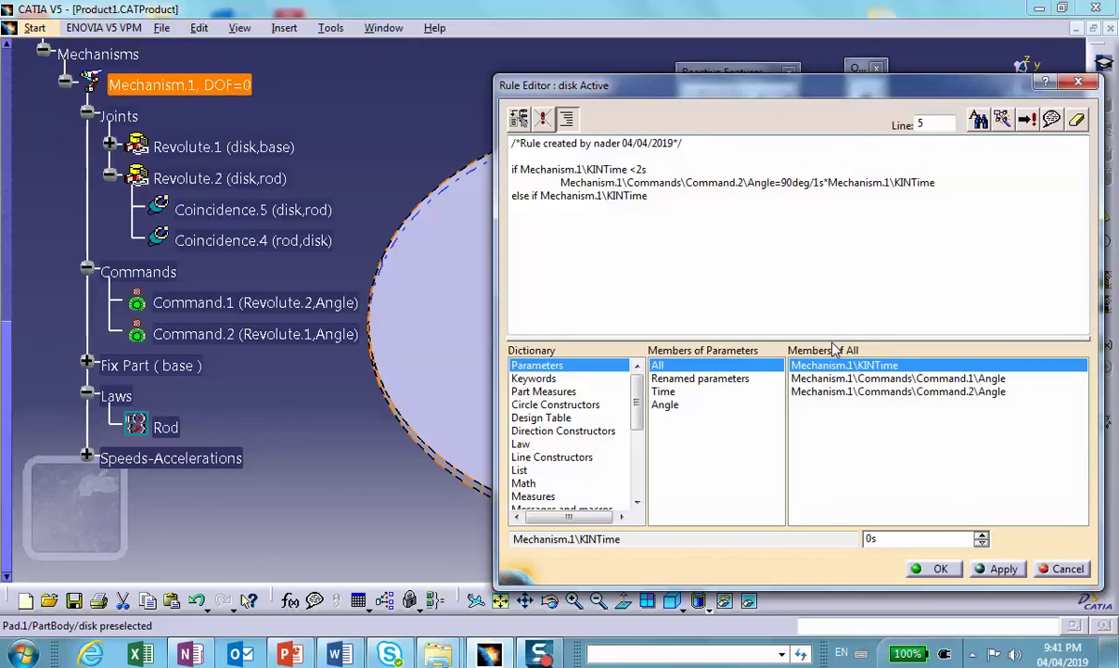
pyautogui.write('<4s')
pyautogui.press('Return')
# Step: Under the 4 s condition, set Mechanism.1\Commands\Command.2\Angle to 180deg
pyautogui.press('Tab')
pyautogui.doubleClick(854, 393)
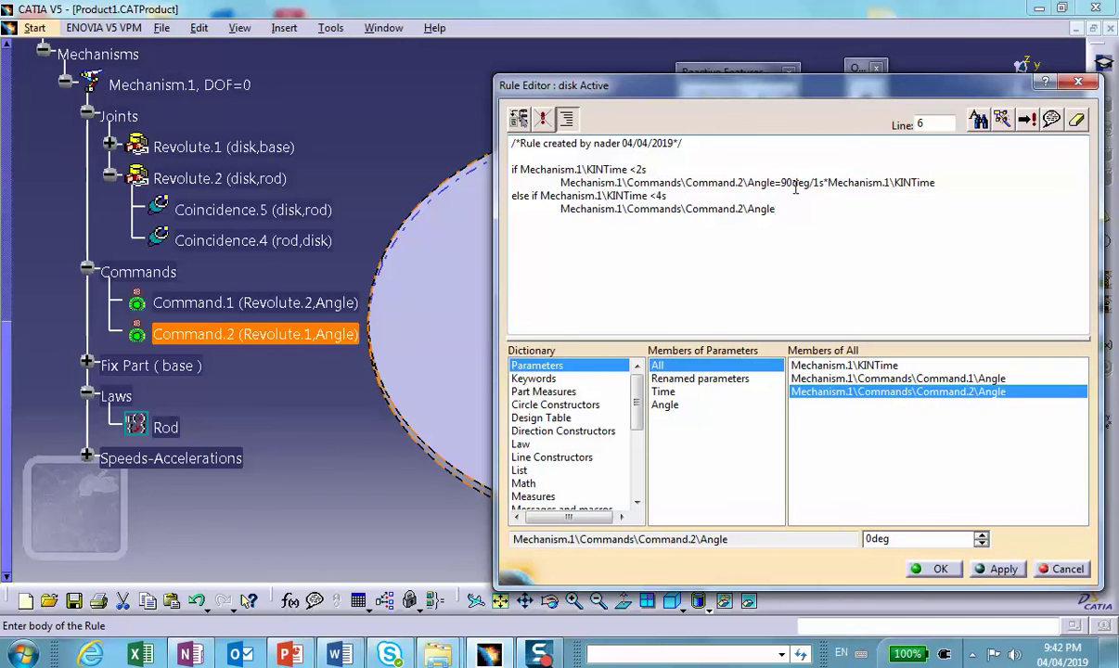
pyautogui.write('=')
pyautogui.write('180')
pyautogui.write('de')
pyautogui.write('g ')
# Step: Add an else branch setting Mechanism.1\Commands\Command.2\Angle to 180deg+180deg/1s*(Mechanism.1\KINTime-4s), and accept the disk rule
pyautogui.write('else')
pyautogui.press('Return')
pyautogui.doubleClick(888, 392)
pyautogui.write('=')
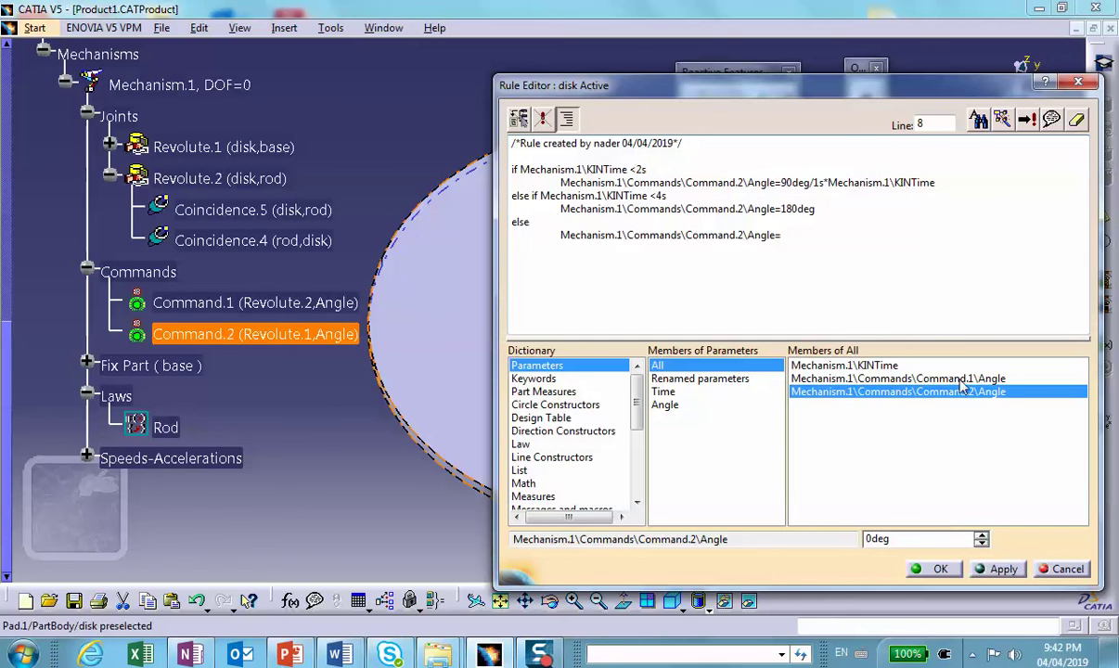
pyautogui.write('180deg+180deg/1s*')
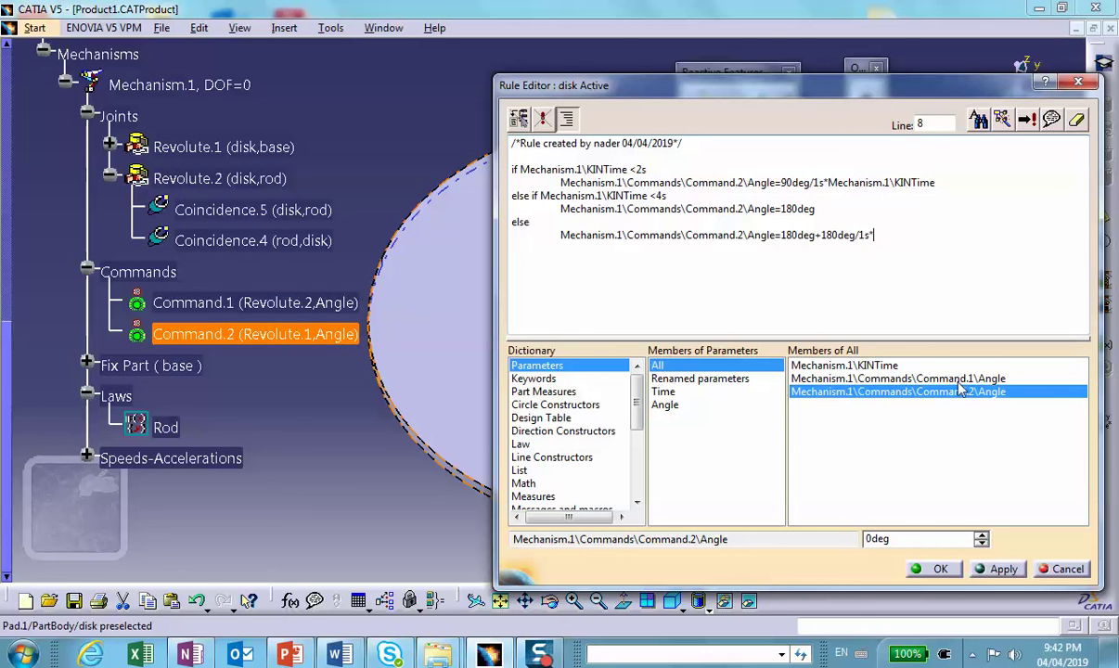
pyautogui.doubleClick(818, 363)
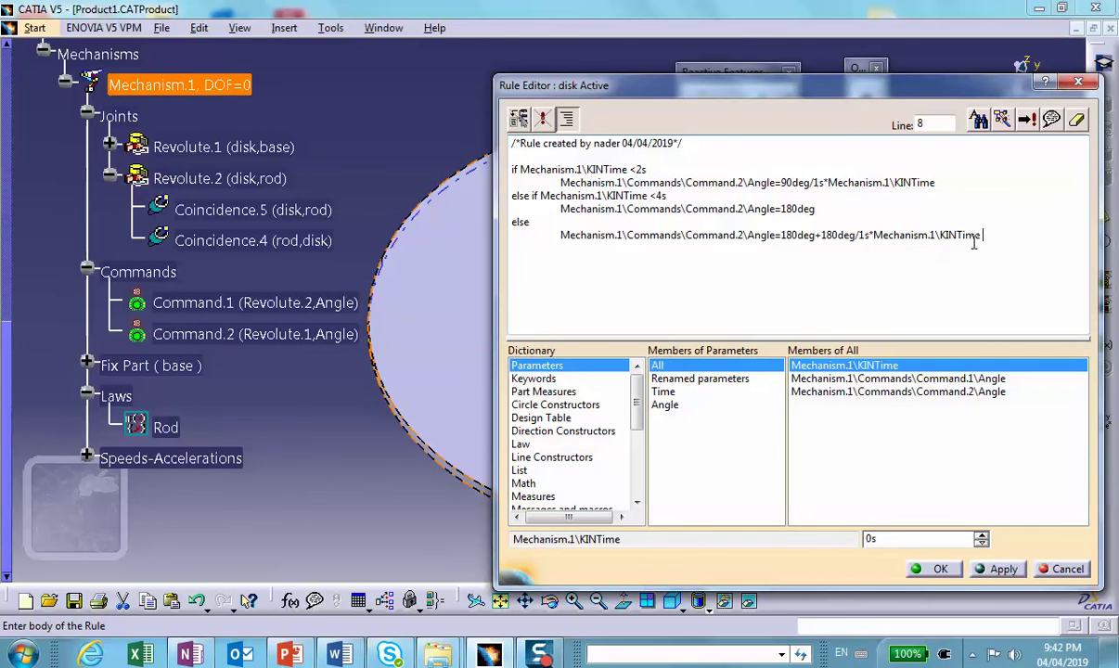
pyautogui.click(875, 236)
pyautogui.write('(')
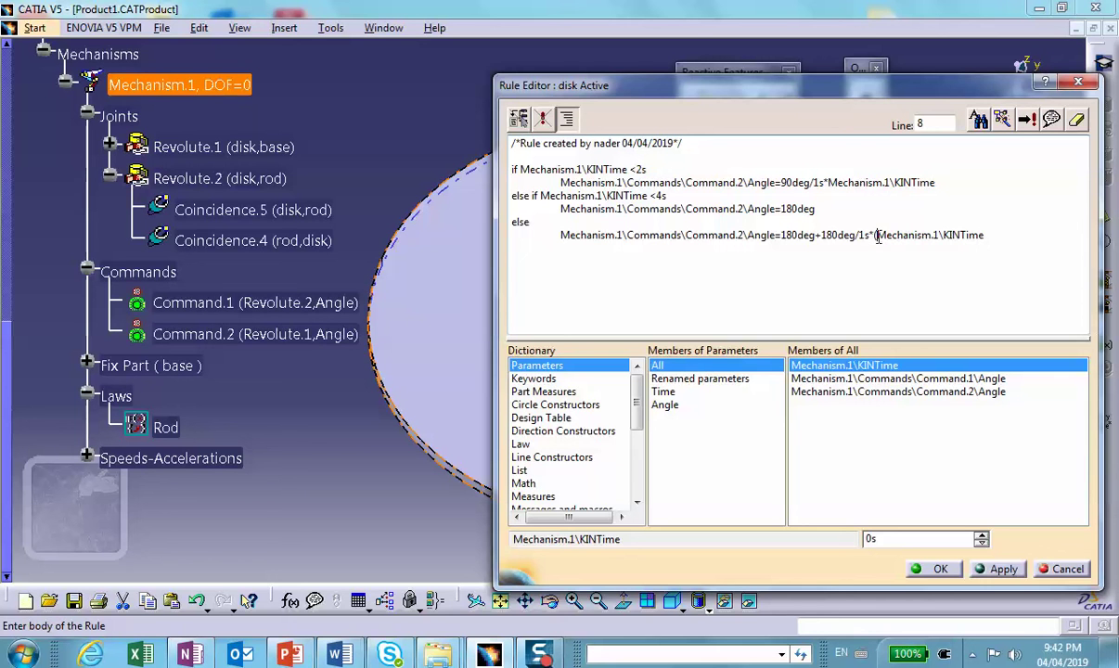
pyautogui.click(994, 239)
pyautogui.write('-4s)')
pyautogui.click(939, 569)
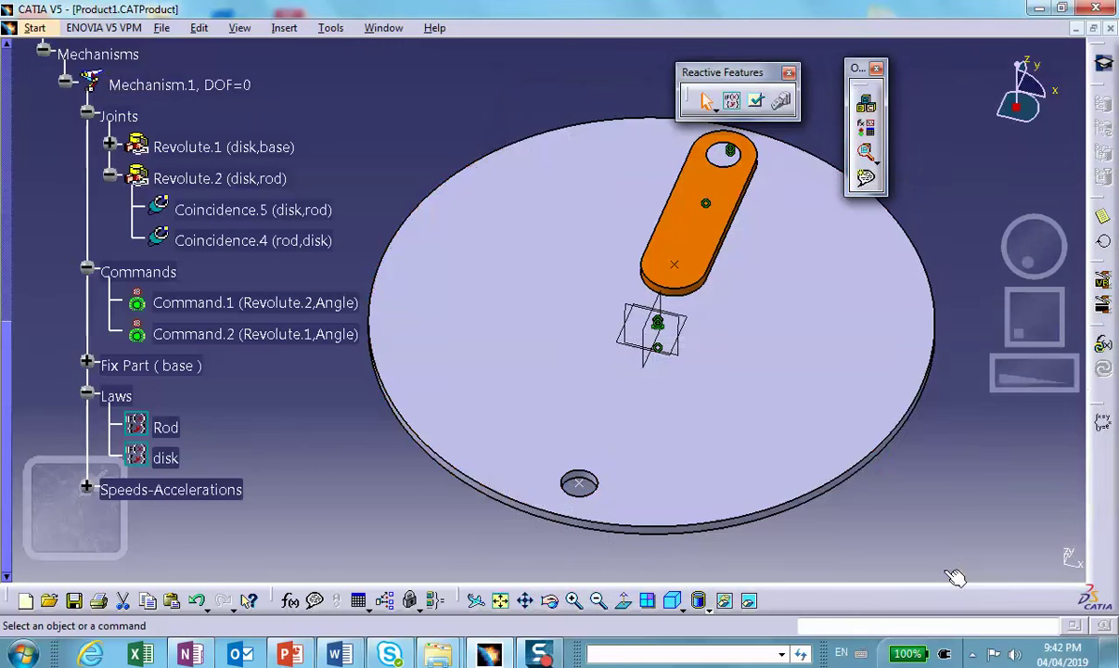
# Step: Examine the rules attached to the angle values of Command.1 and Command.2 in the mechanism's commands
pyautogui.doubleClick(257, 311)
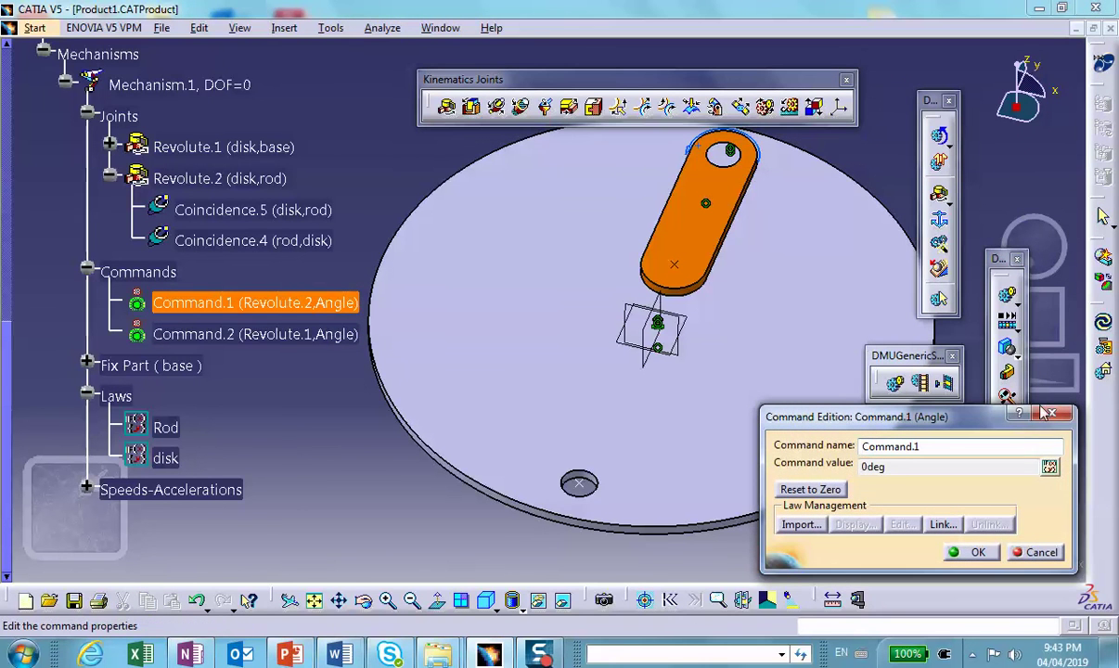
pyautogui.click(1048, 470)
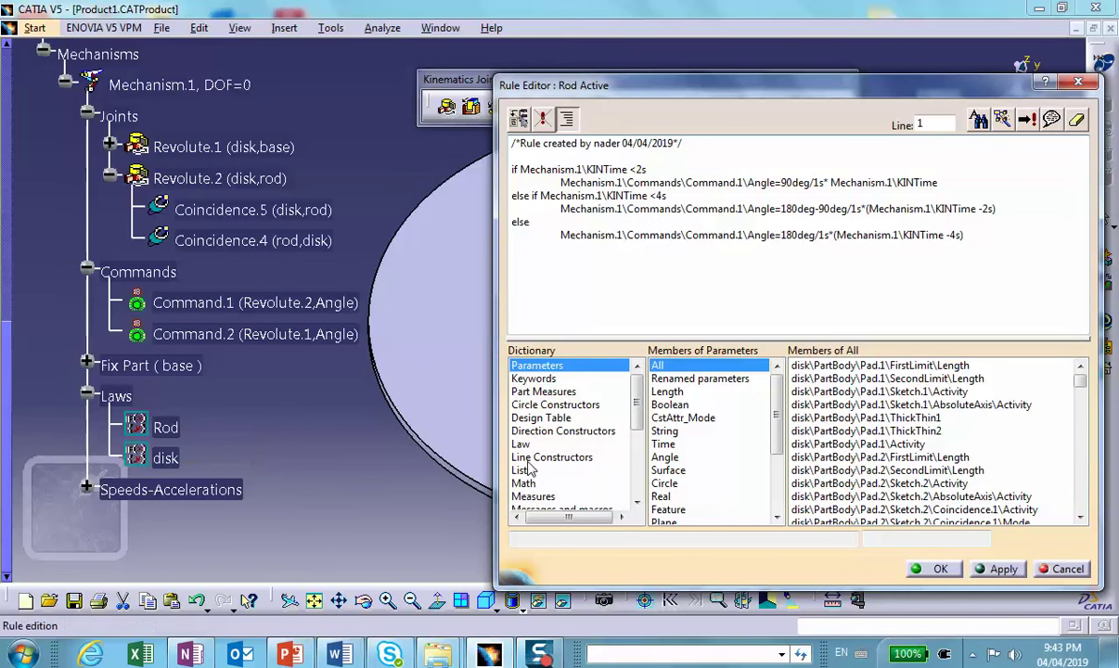
pyautogui.click(940, 569)
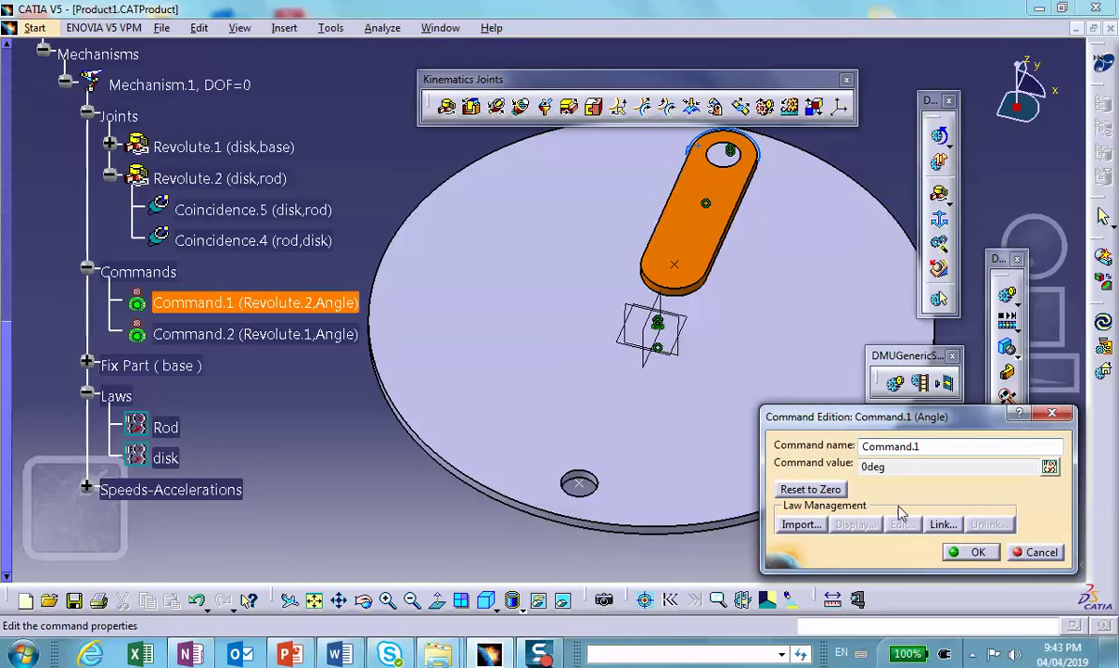
pyautogui.click(969, 552)
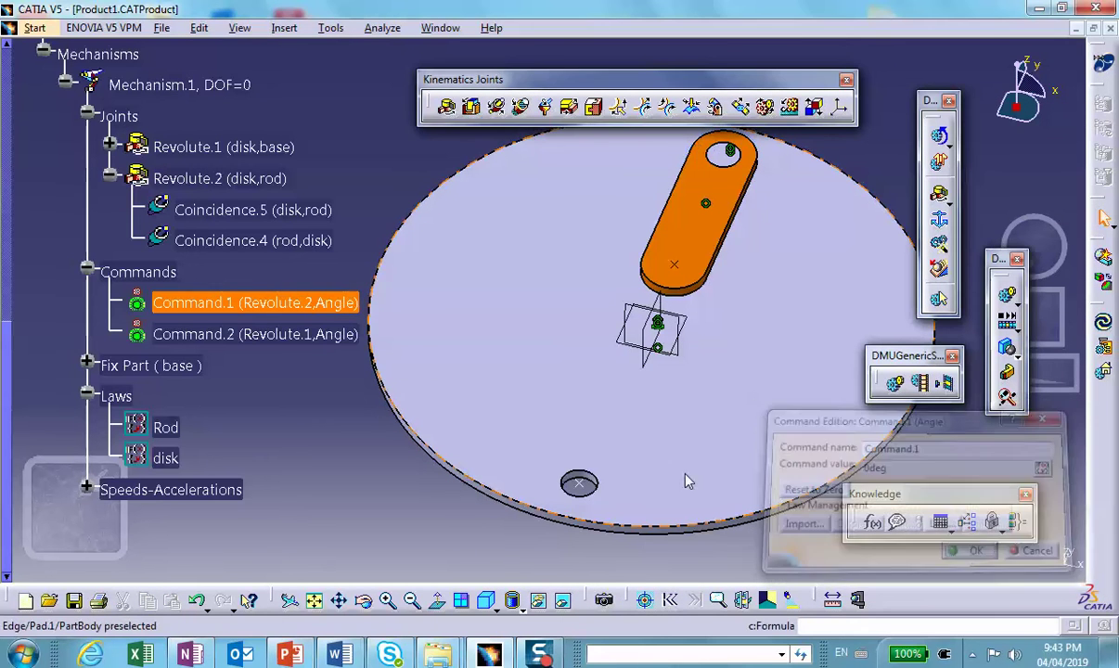
pyautogui.doubleClick(263, 335)
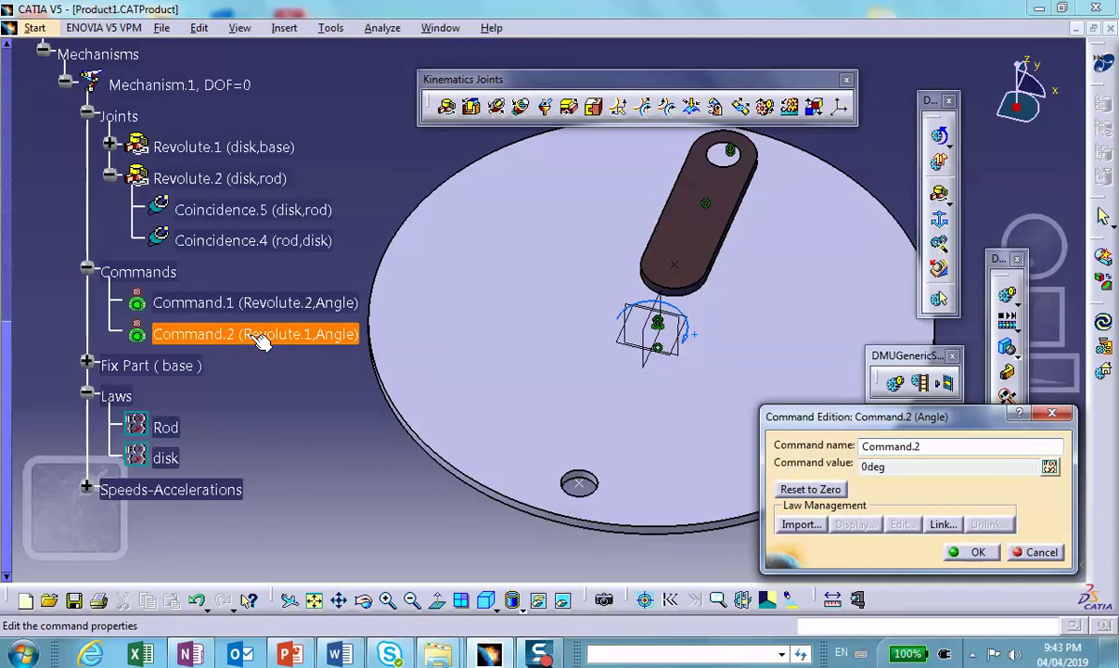
pyautogui.click(1050, 466)
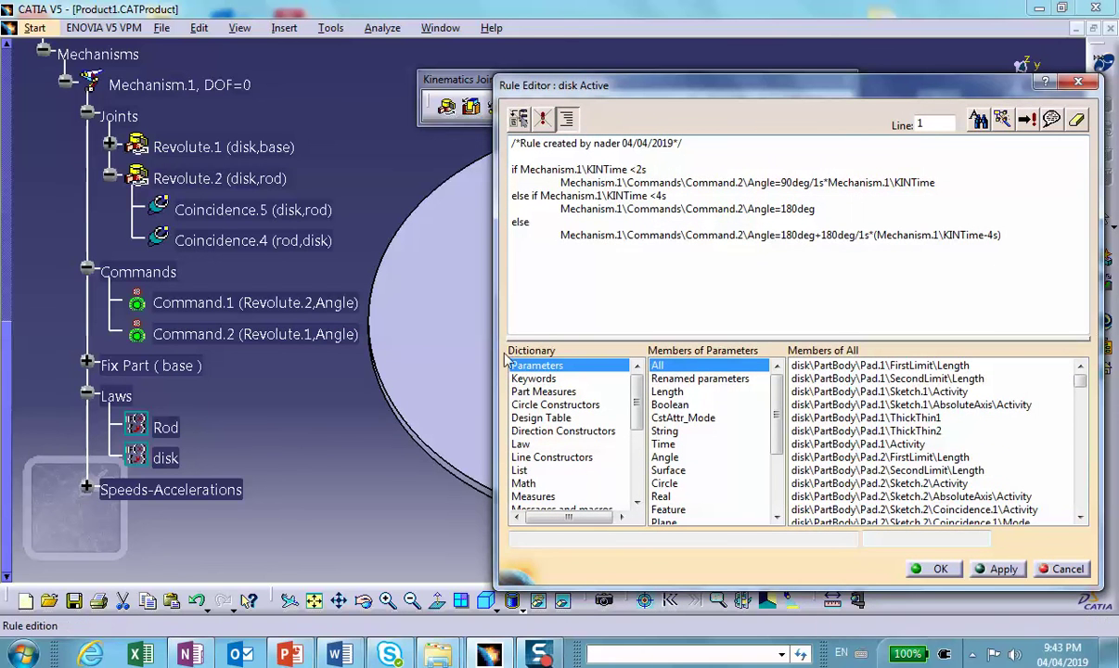
pyautogui.click(938, 568)
pyautogui.click(975, 552)
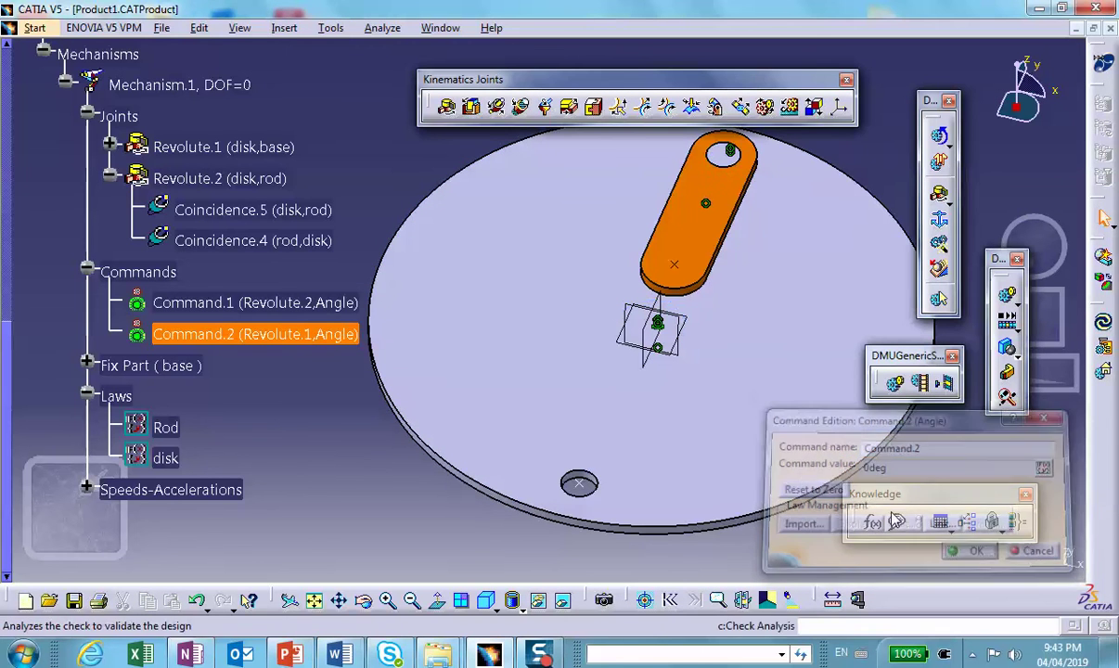
# Step: Simulate Mechanism.1 with laws, activating the sensors and playing the motion forward from 0 to 5 s
pyautogui.click(945, 163)
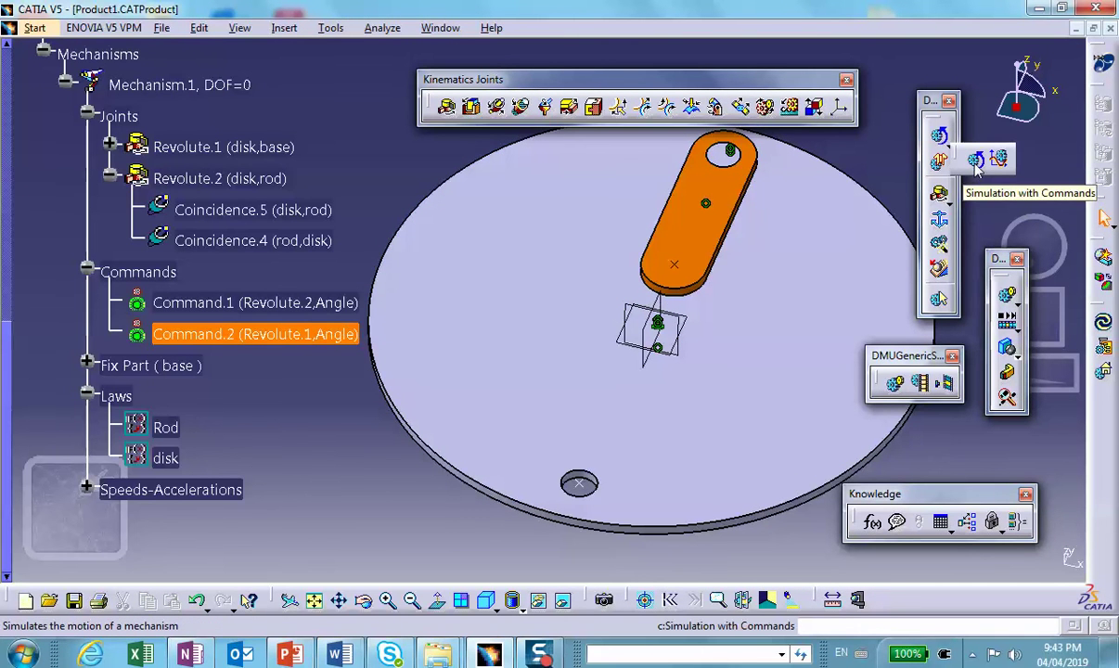
pyautogui.click(998, 160)
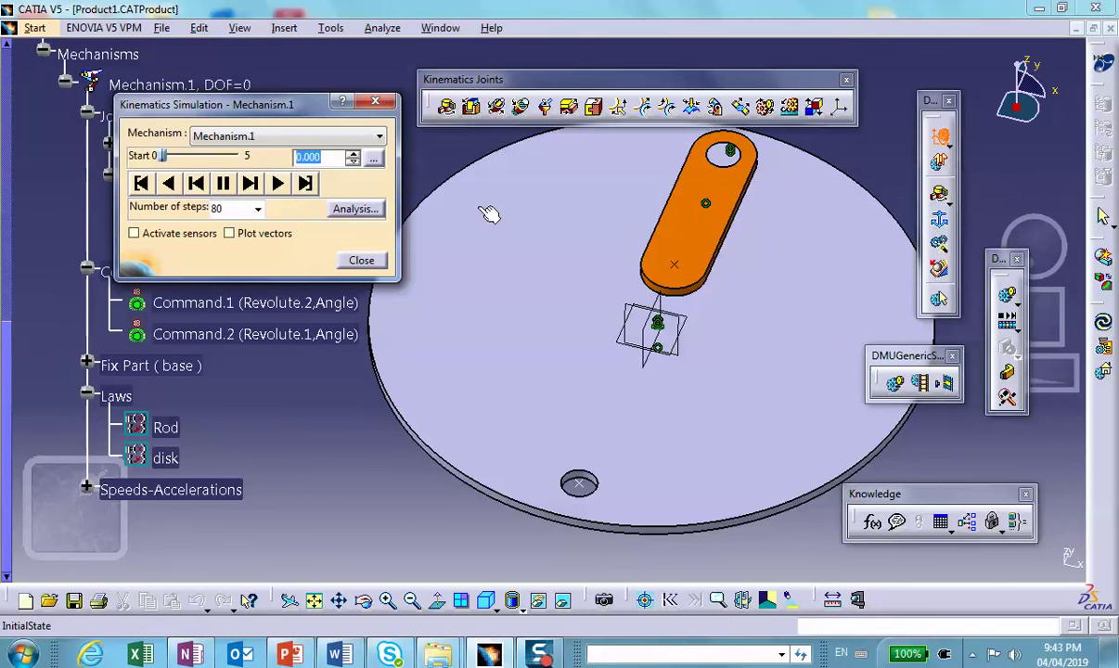
pyautogui.click(133, 233)
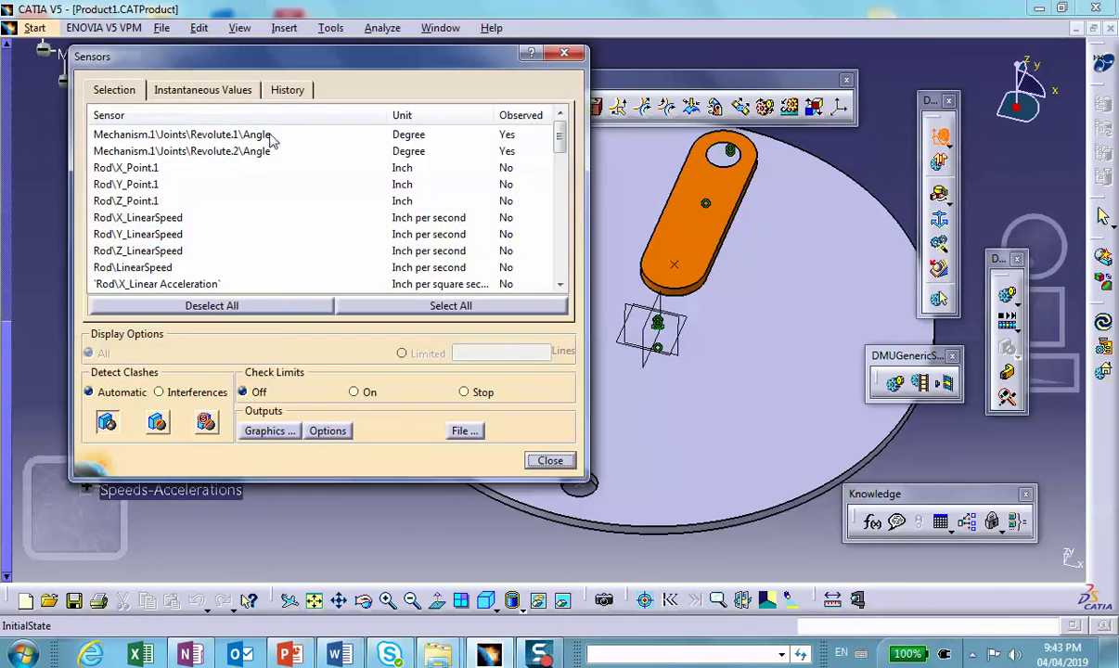
pyautogui.moveTo(340, 62); pyautogui.dragTo(321, 378)
pyautogui.moveTo(456, 374); pyautogui.dragTo(454, 439)
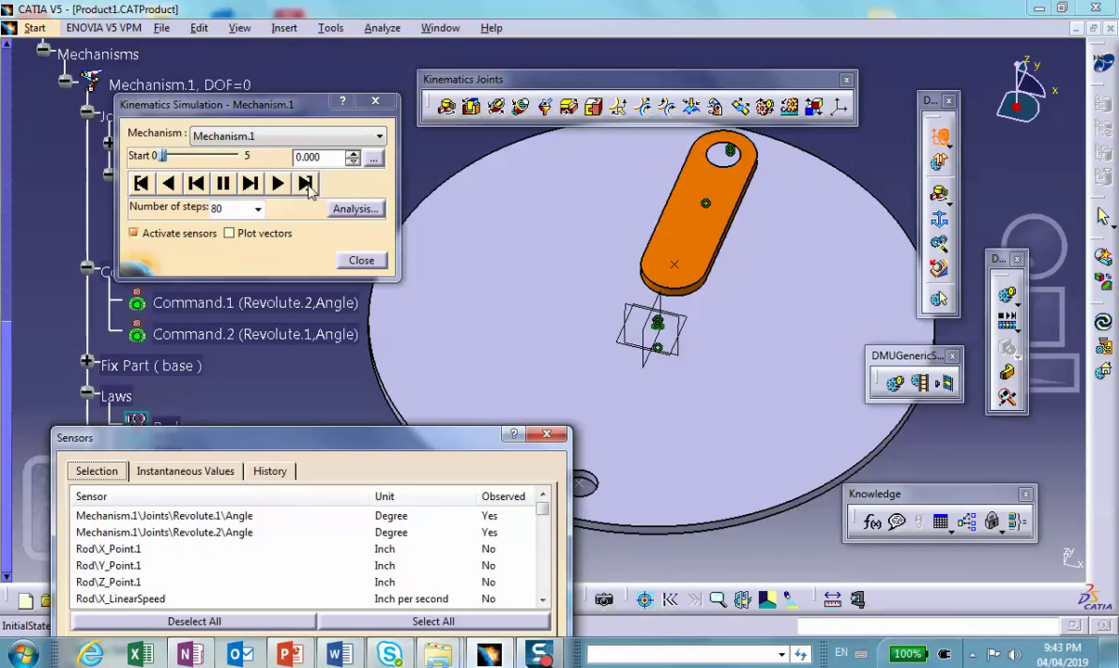
pyautogui.click(277, 183)
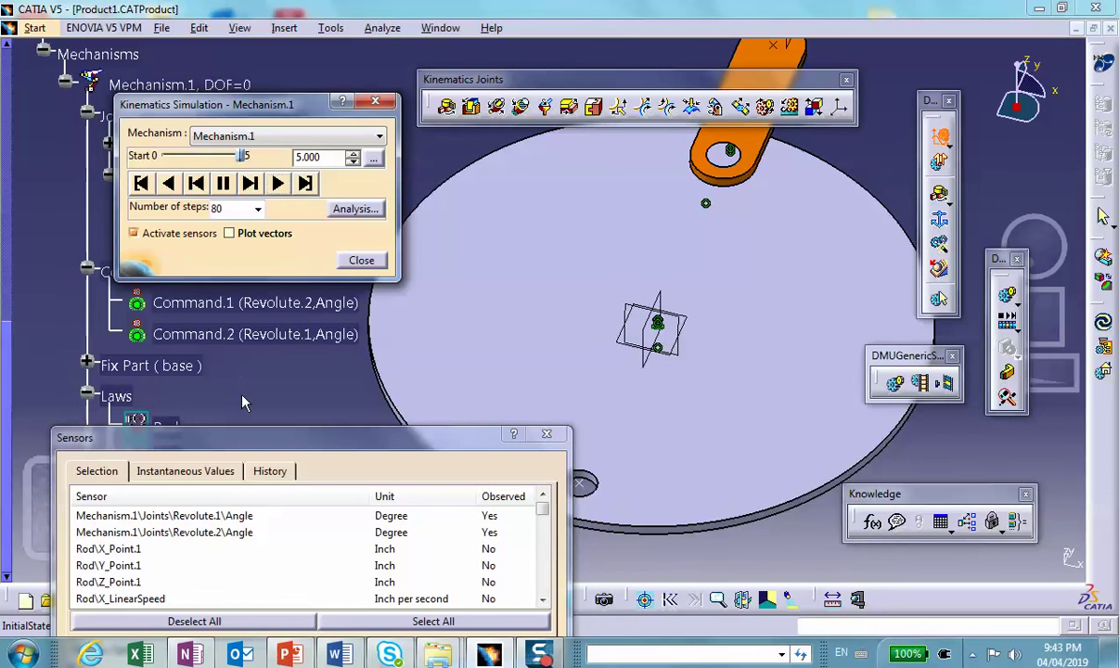
# Step: Plot the sensor results, compare the Revolute.1 and Revolute.2 angle curves over time, and close the simulation
pyautogui.moveTo(246, 437); pyautogui.dragTo(307, 135)
pyautogui.click(314, 444)
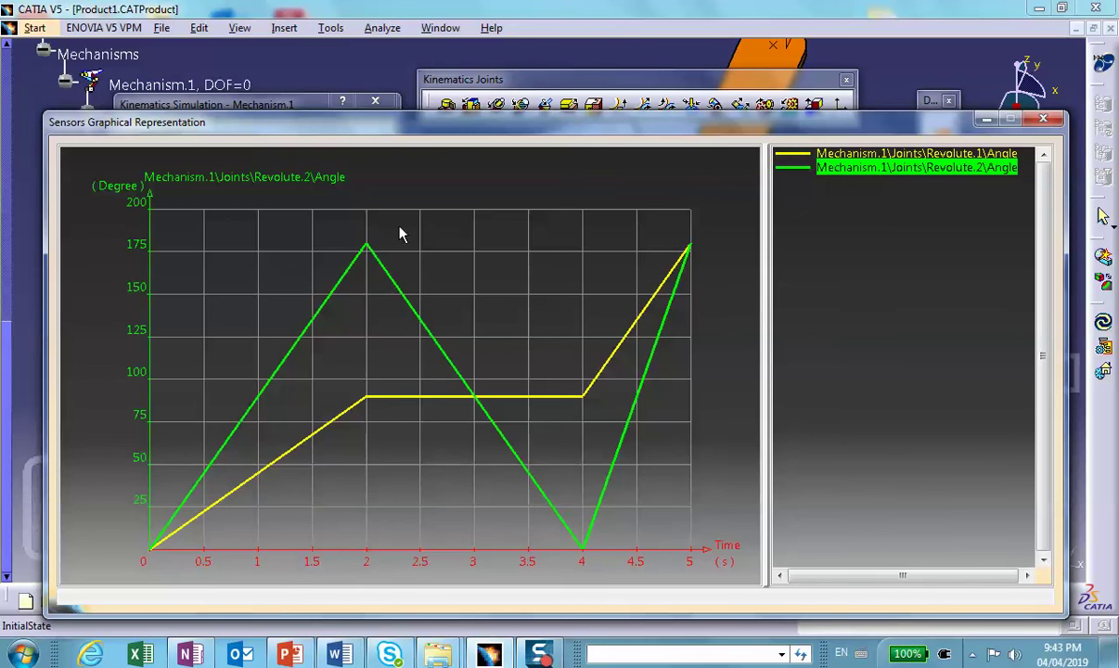
pyautogui.click(805, 154)
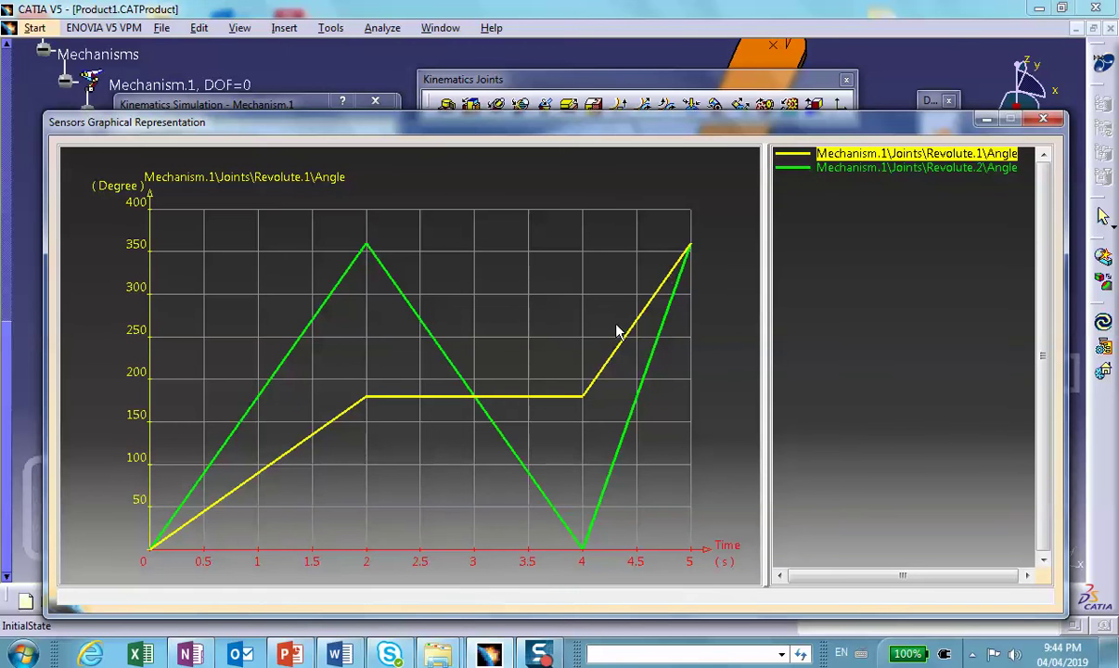
pyautogui.click(839, 171)
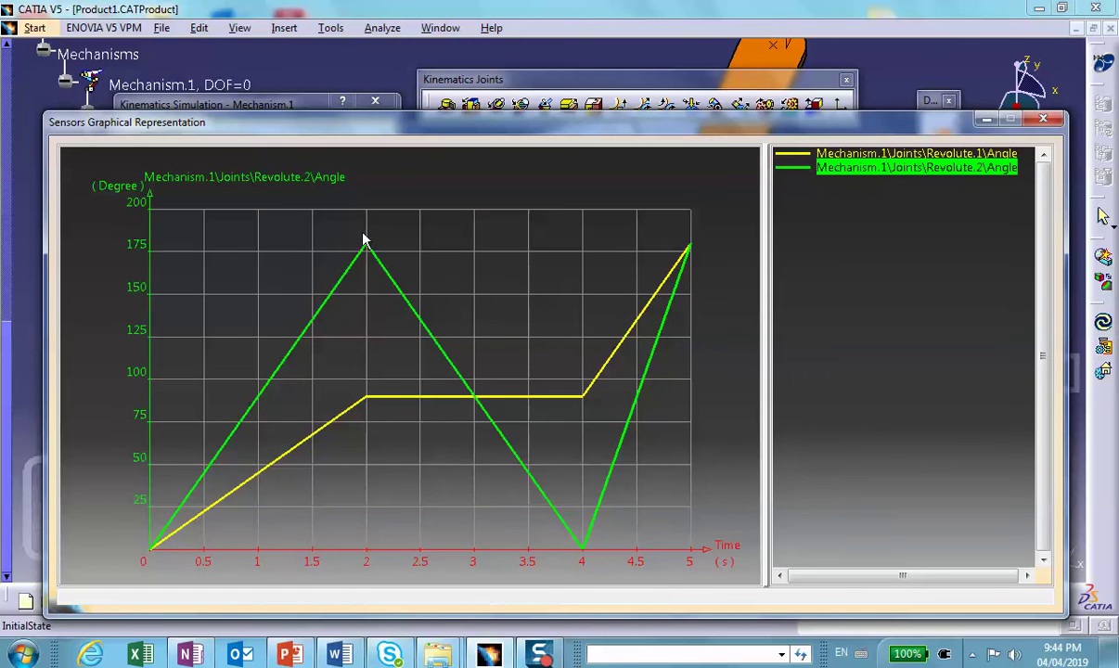
pyautogui.click(986, 120)
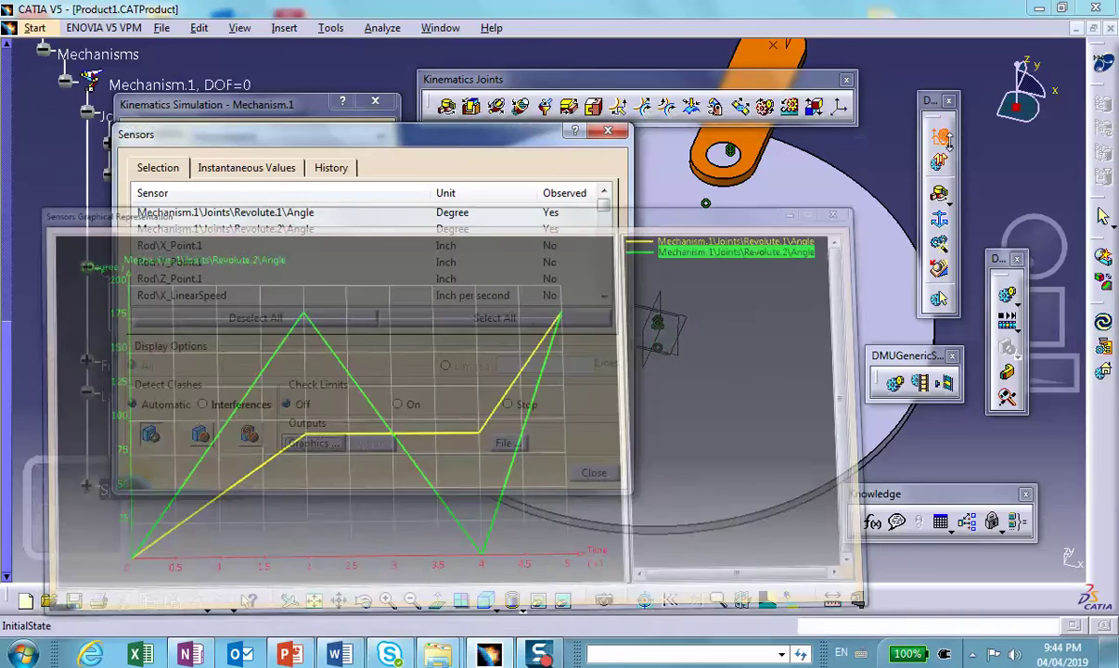
pyautogui.click(594, 473)
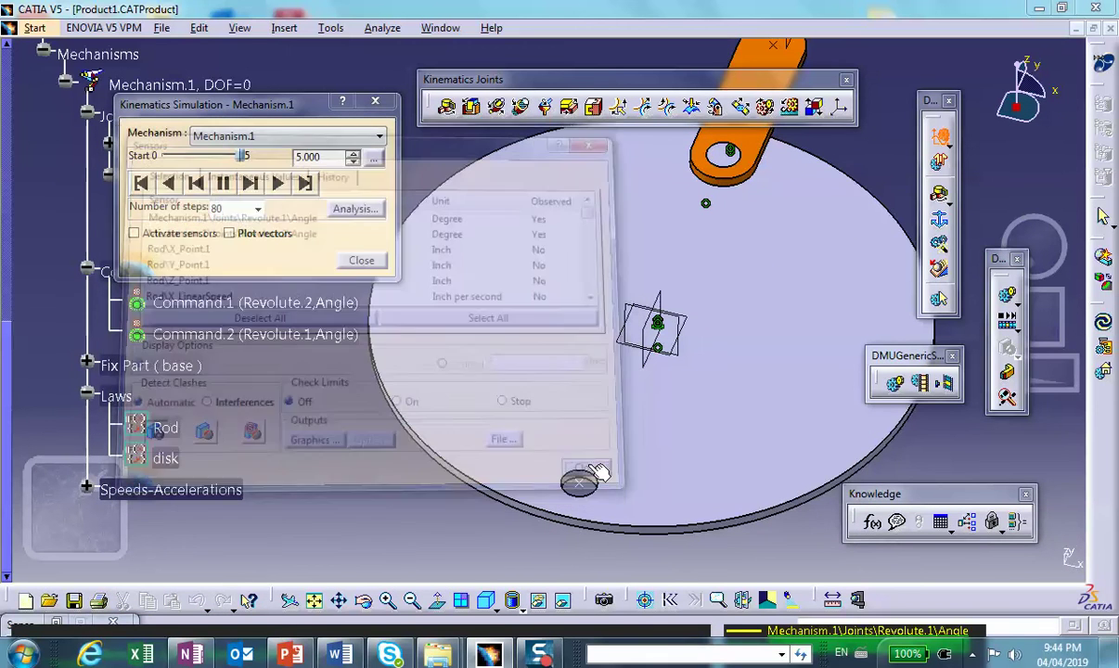
pyautogui.click(362, 261)
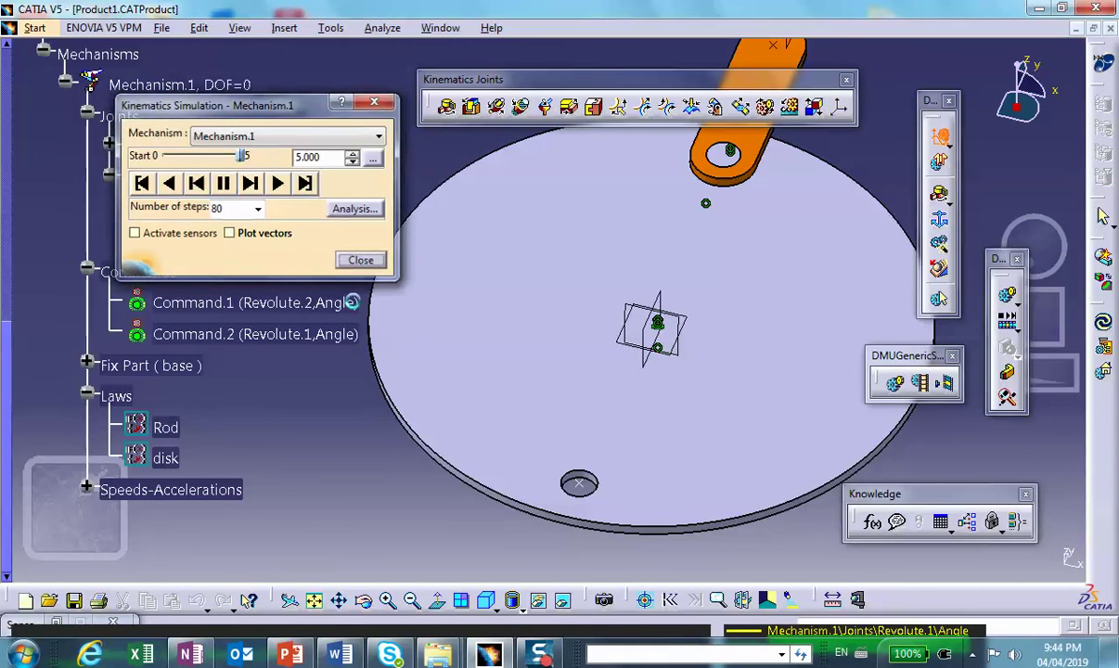